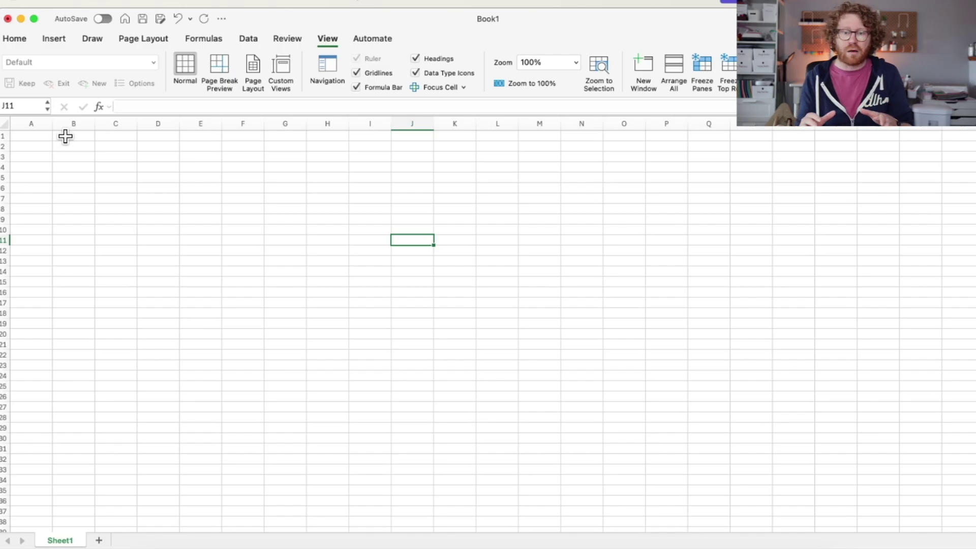
# Enter the Payment, Interest and Debt 1 headers in B1 through D1.
pyautogui.click(65, 137)
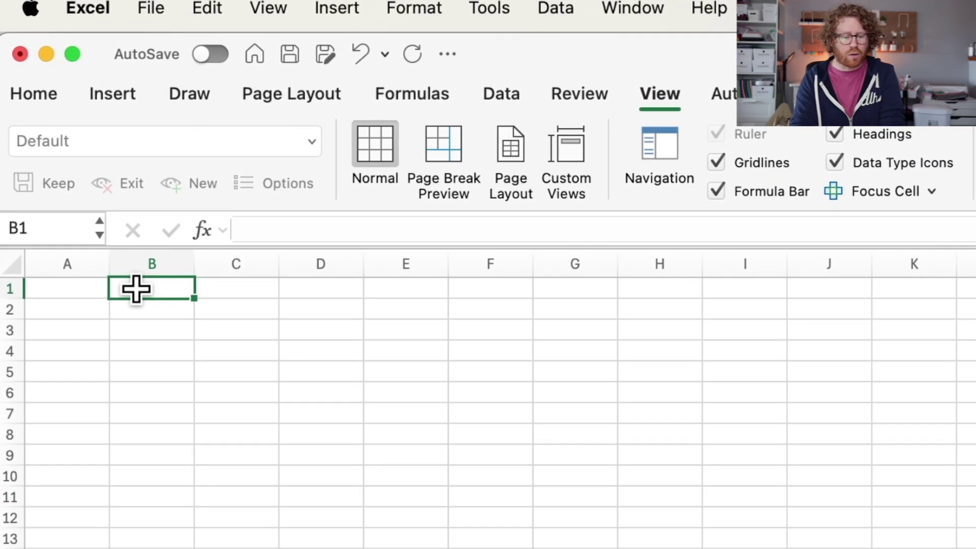
pyautogui.write('Payment')
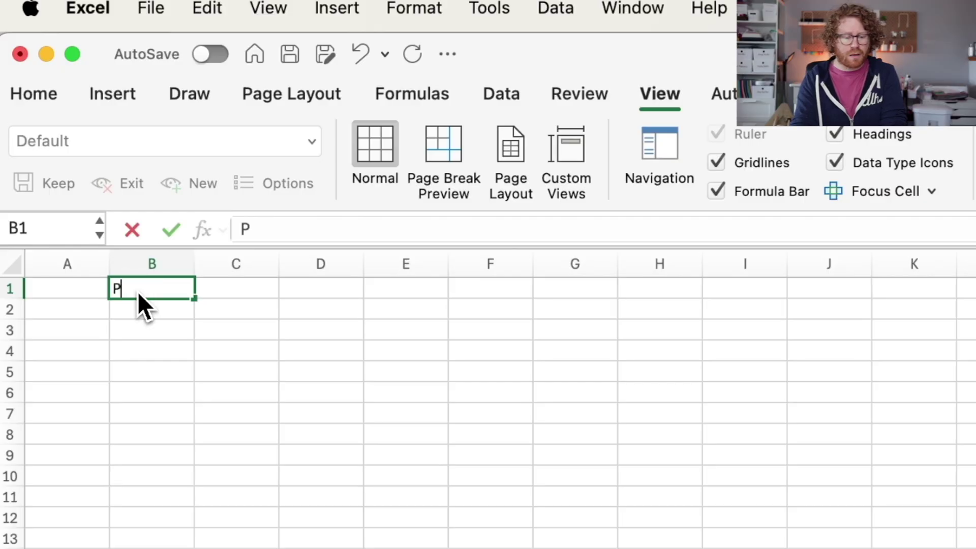
pyautogui.press('Tab')
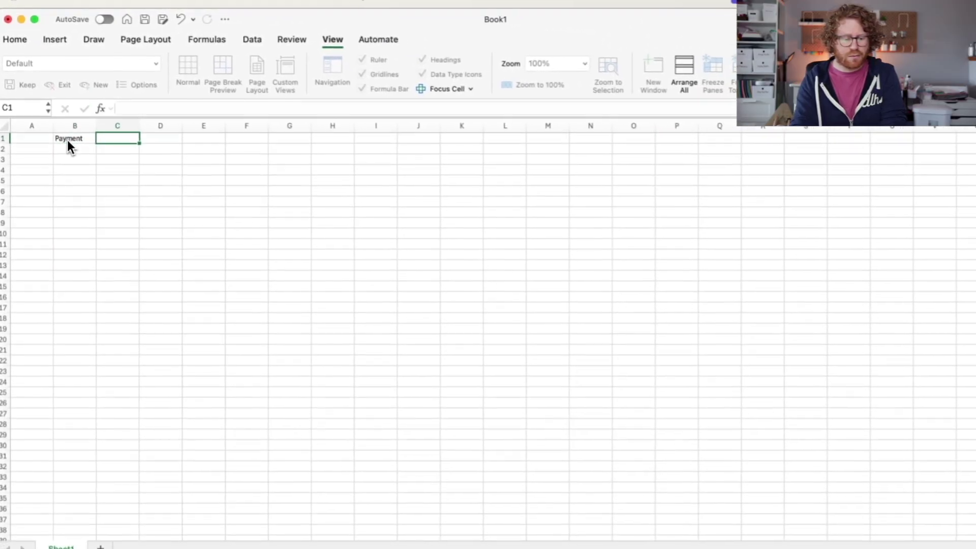
pyautogui.write('Interest')
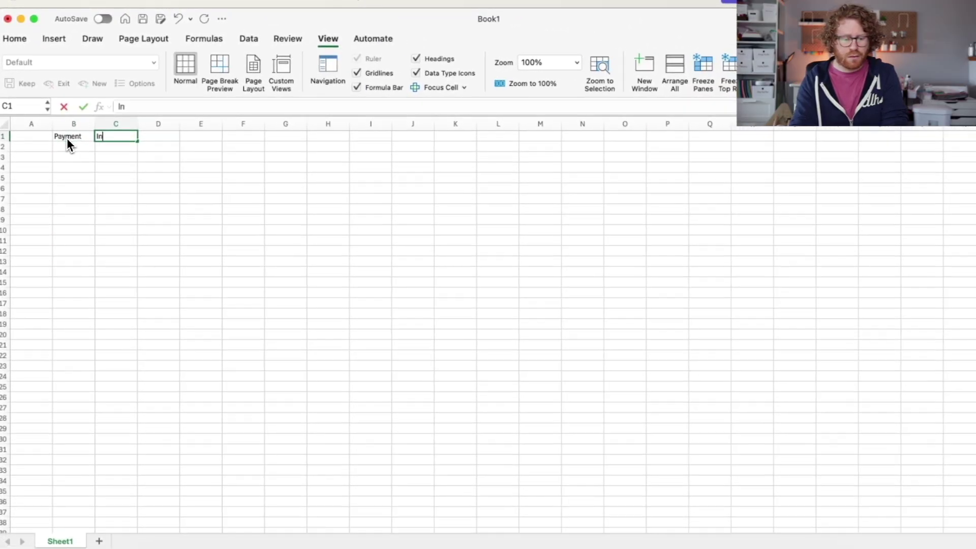
pyautogui.press('Tab')
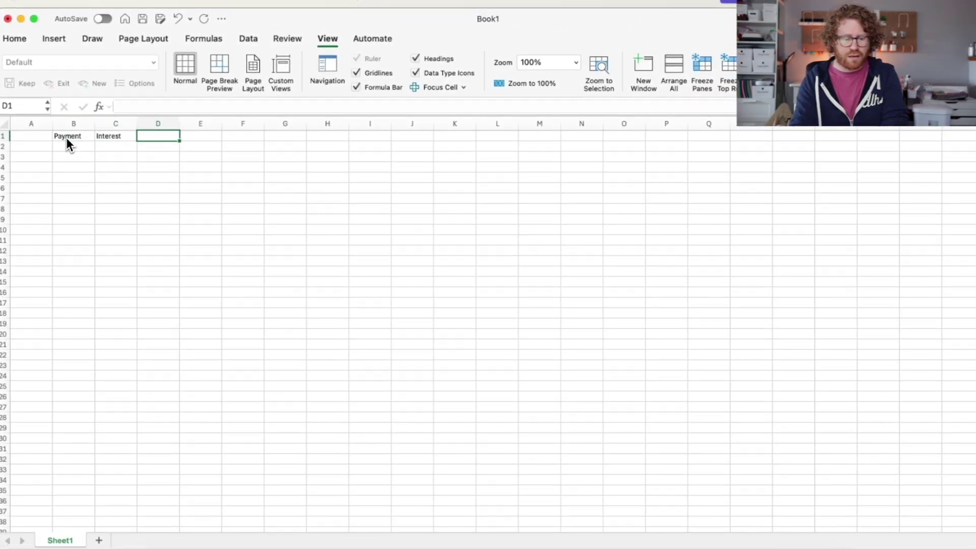
pyautogui.write('Debt 1')
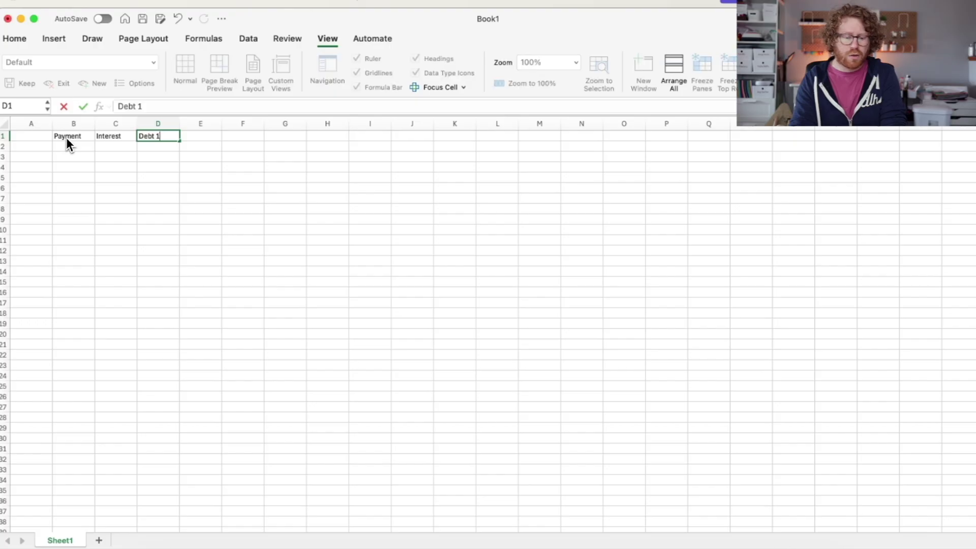
pyautogui.press('Tab')
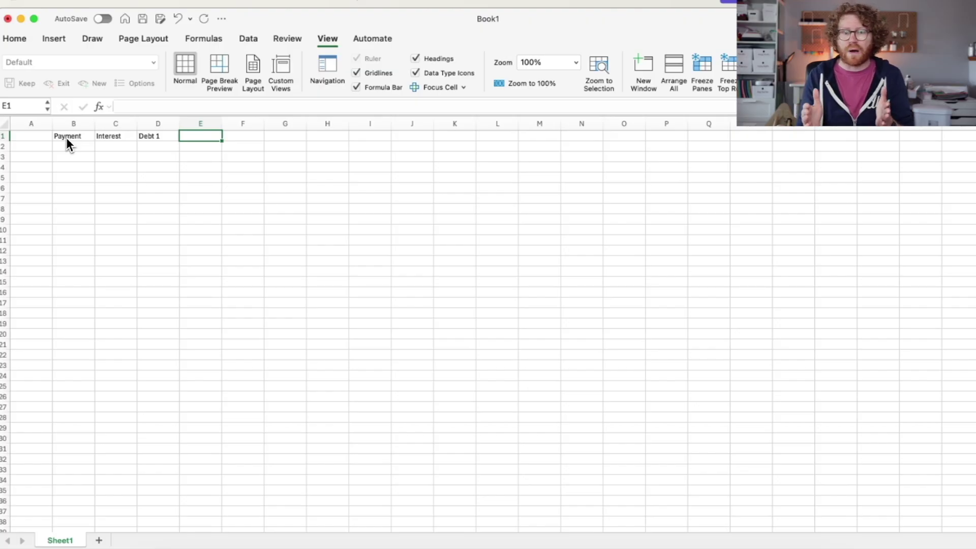
# Add the Payment, Interest and Debt 2 headers in E1 through G1.
pyautogui.write('Payment')
pyautogui.press('Tab')
pyautogui.write('Int')
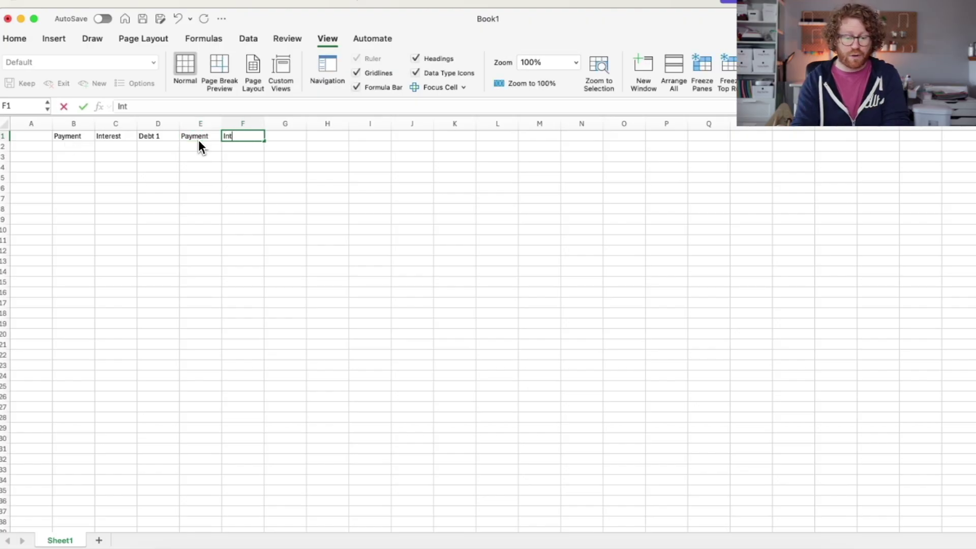
pyautogui.write('erest')
pyautogui.press('Tab')
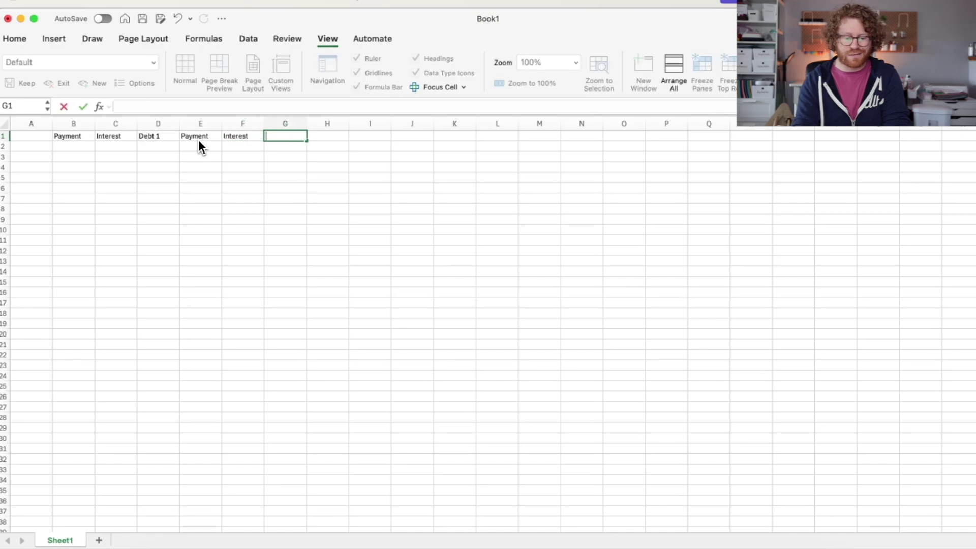
pyautogui.write('Debt 2')
pyautogui.press('Tab')
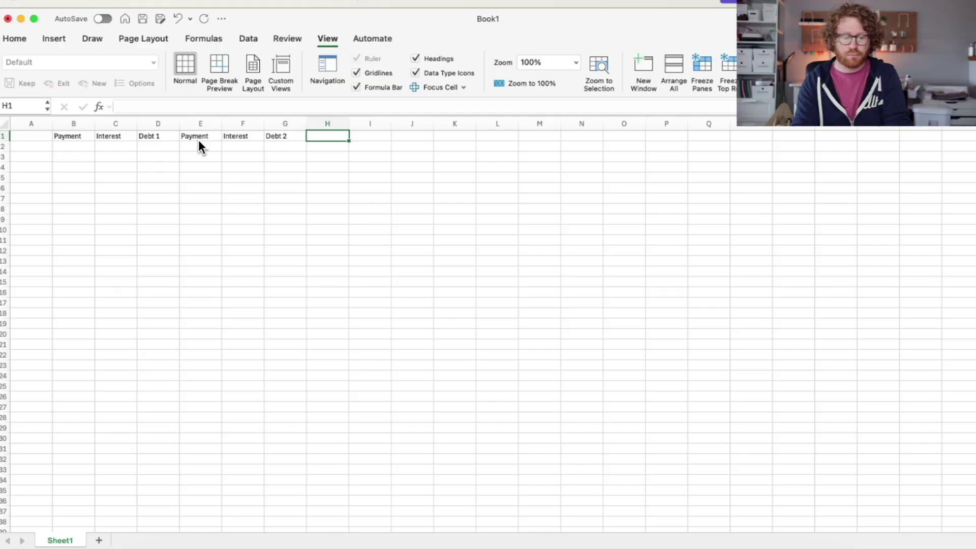
# Add the Payment, Interest and Debt 3 headers in H1 through J1.
pyautogui.write('Payment')
pyautogui.press('Tab')
pyautogui.write('Interest')
pyautogui.press('Tab')
pyautogui.write('Debt 3')
pyautogui.press('Tab')
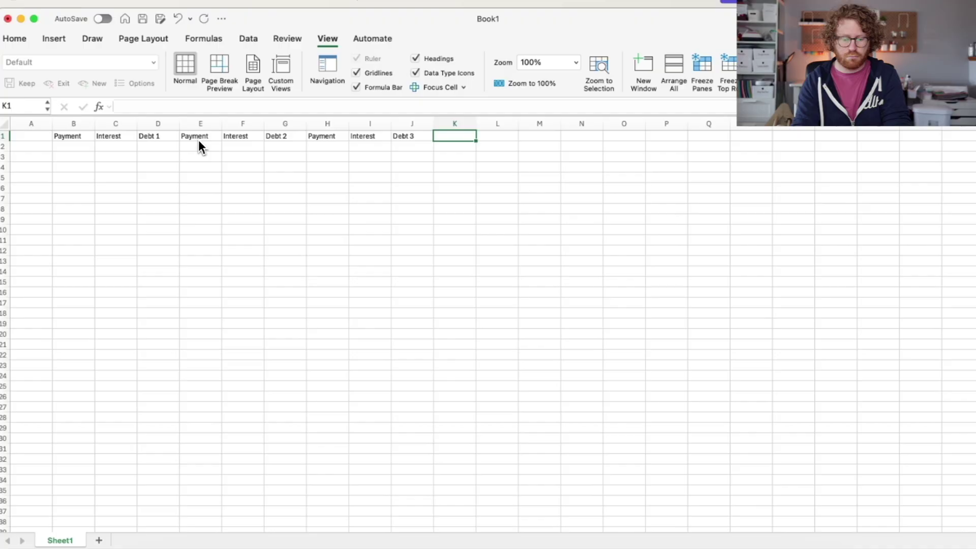
# Add the Payment, Interest and Debt 4 headers, then Payment and Interest for Debt 5.
pyautogui.write('Payment\tInterest')
pyautogui.press('Tab')
pyautogui.write('Debt 4')
pyautogui.press('Tab')
pyautogui.write('Payment')
pyautogui.press('Tab')
pyautogui.write('Interest')
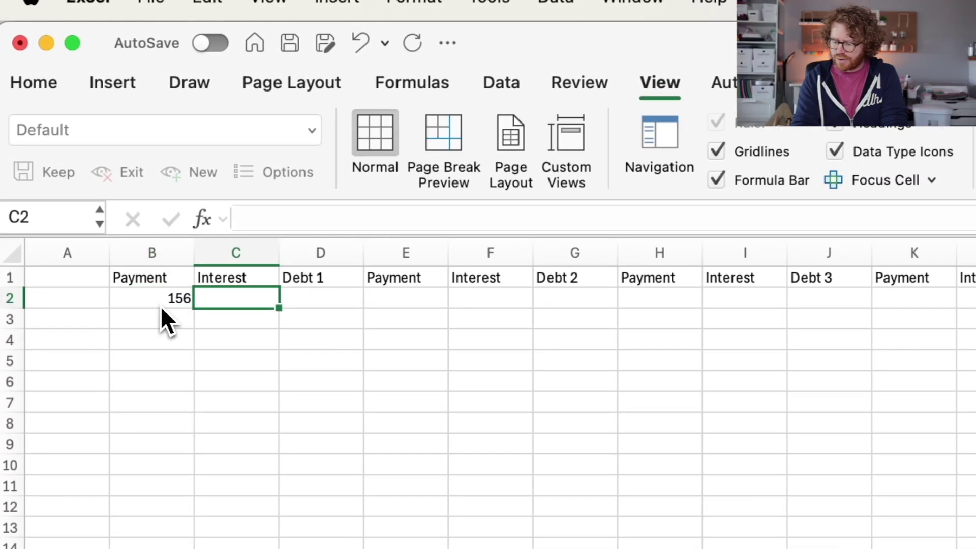
# Enter Debt 1's interest 27.24 in C2 and its balance 4660.71 in D2.
pyautogui.write('27.24')
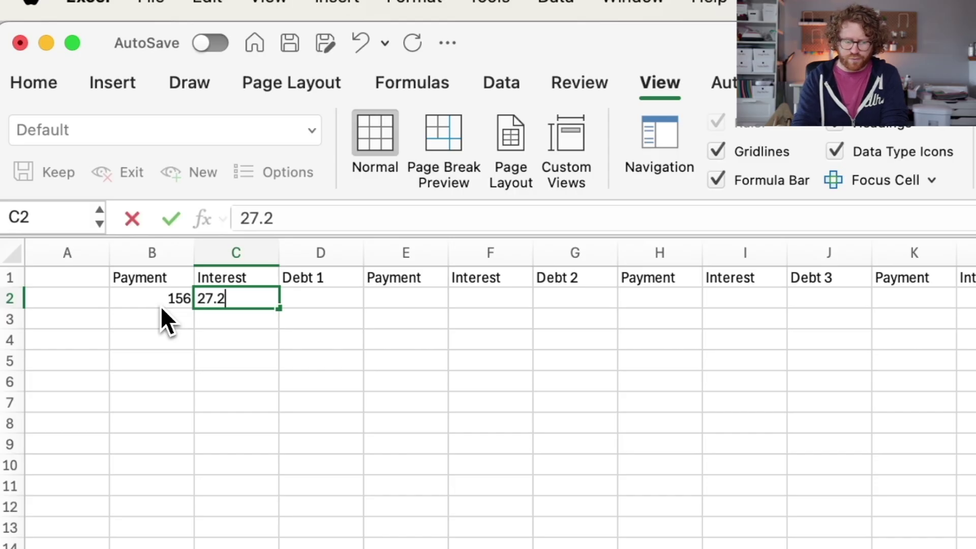
pyautogui.press('Tab')
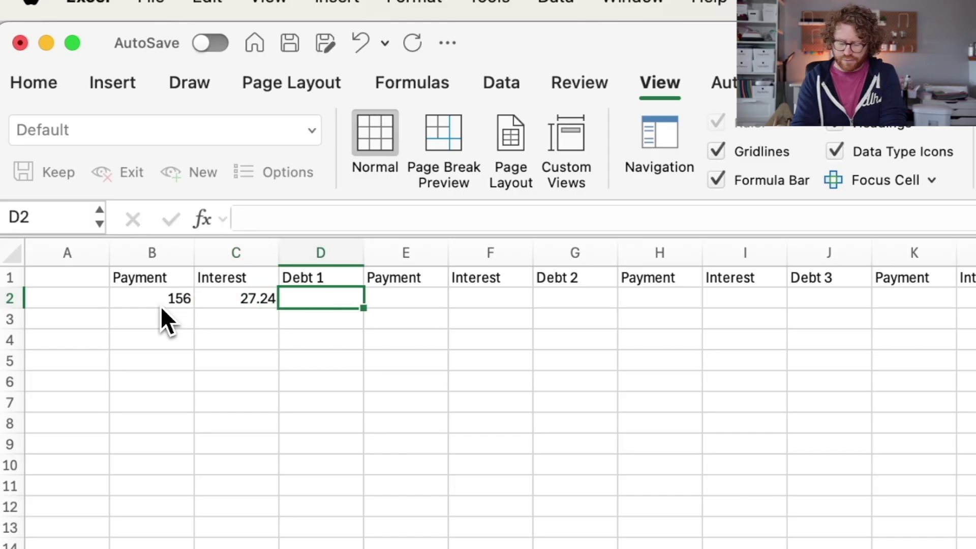
pyautogui.write('4660')
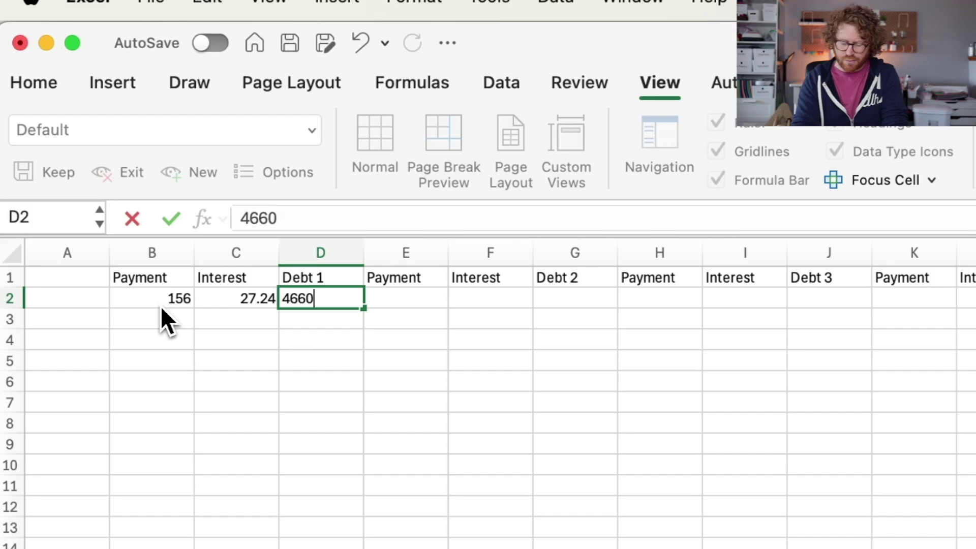
pyautogui.write('.71')
pyautogui.press('Return')
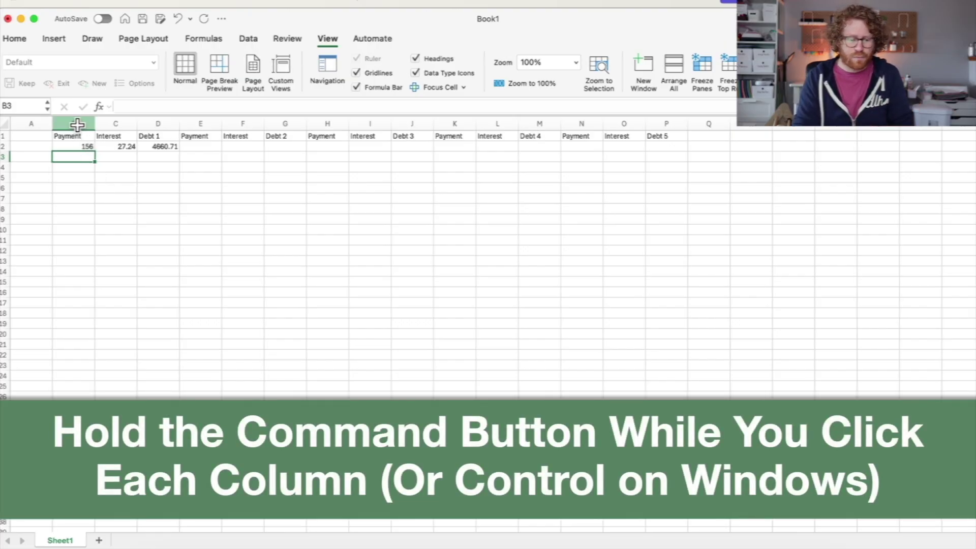
# Select the Payment and Debt columns B, D, E, G, H, J, K, M, N and P.
pyautogui.click(77, 125)
pyautogui.keyDown('super'); pyautogui.click(149, 124); pyautogui.keyUp('super')
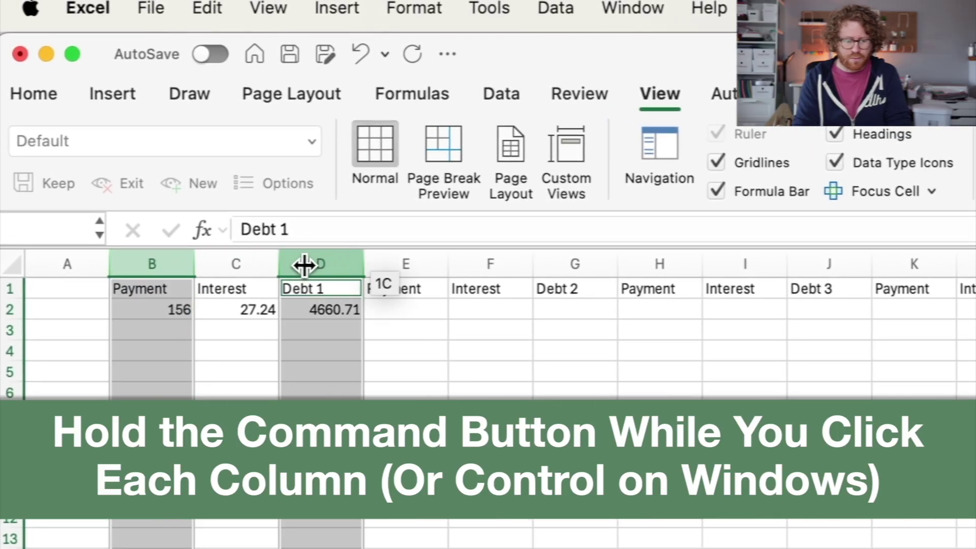
pyautogui.keyDown('super'); pyautogui.click(413, 265); pyautogui.keyUp('super')
pyautogui.keyDown('super'); pyautogui.click(600, 264); pyautogui.keyUp('super')
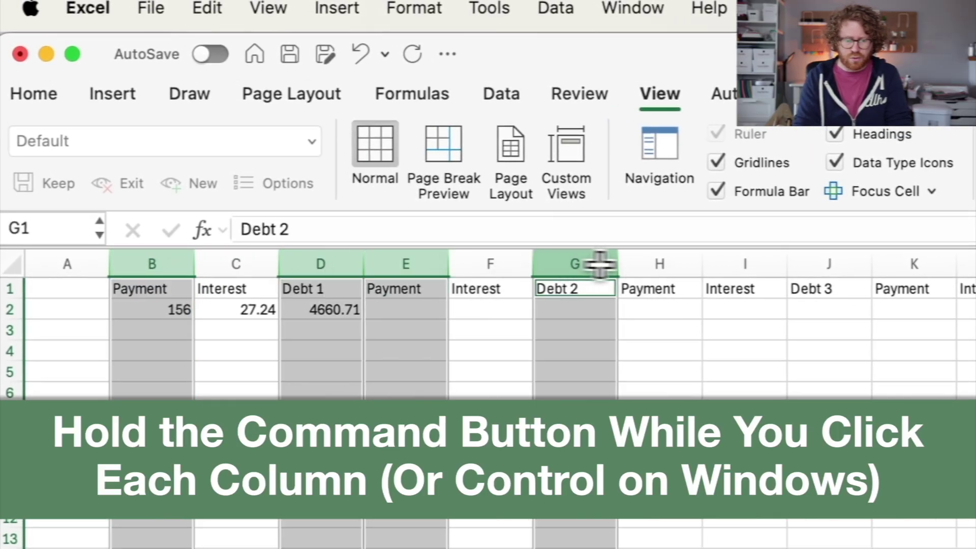
pyautogui.keyDown('super'); pyautogui.click(660, 264); pyautogui.keyUp('super')
pyautogui.keyDown('super'); pyautogui.click(829, 264); pyautogui.keyUp('super')
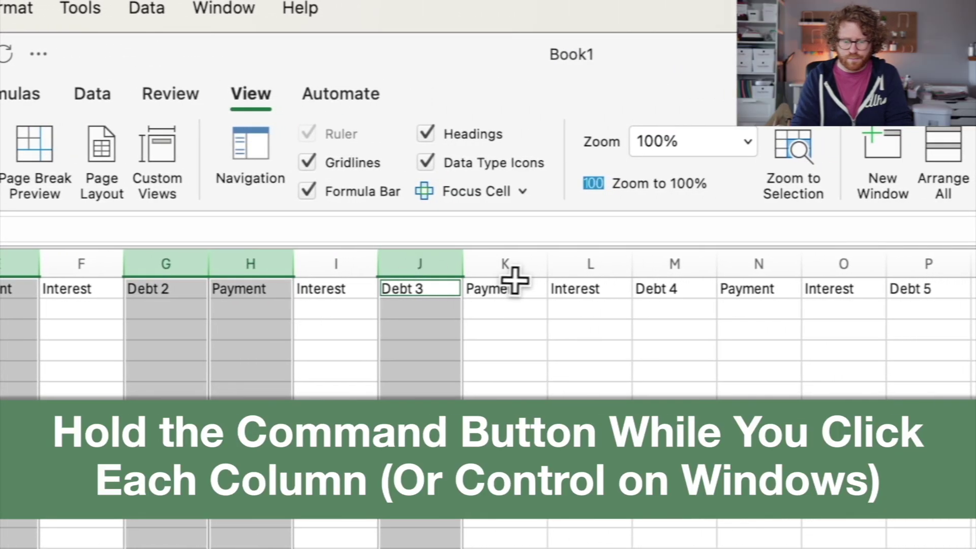
pyautogui.keyDown('super'); pyautogui.click(501, 265); pyautogui.keyUp('super')
pyautogui.keyDown('super'); pyautogui.click(659, 263); pyautogui.keyUp('super')
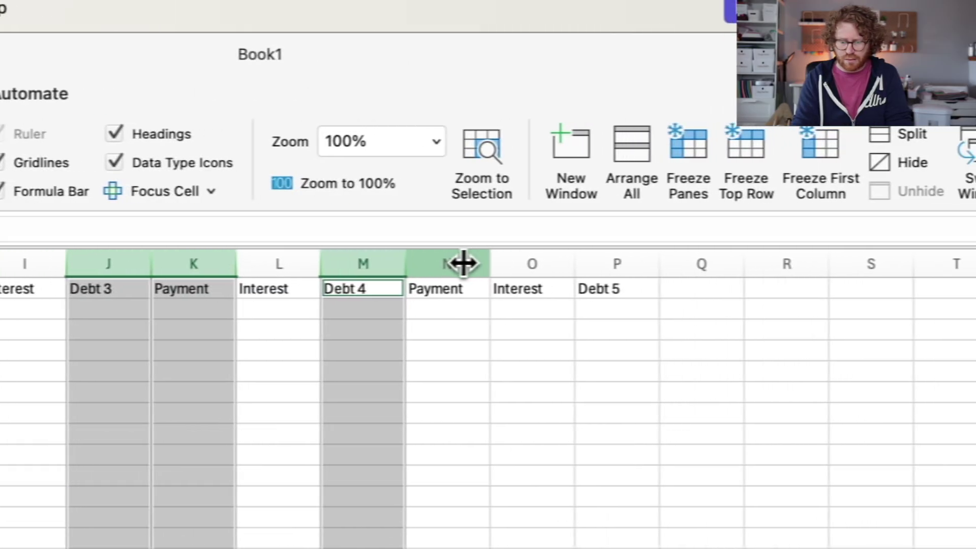
pyautogui.keyDown('super'); pyautogui.click(775, 264); pyautogui.keyUp('super')
pyautogui.keyDown('super'); pyautogui.click(911, 267); pyautogui.keyUp('super')
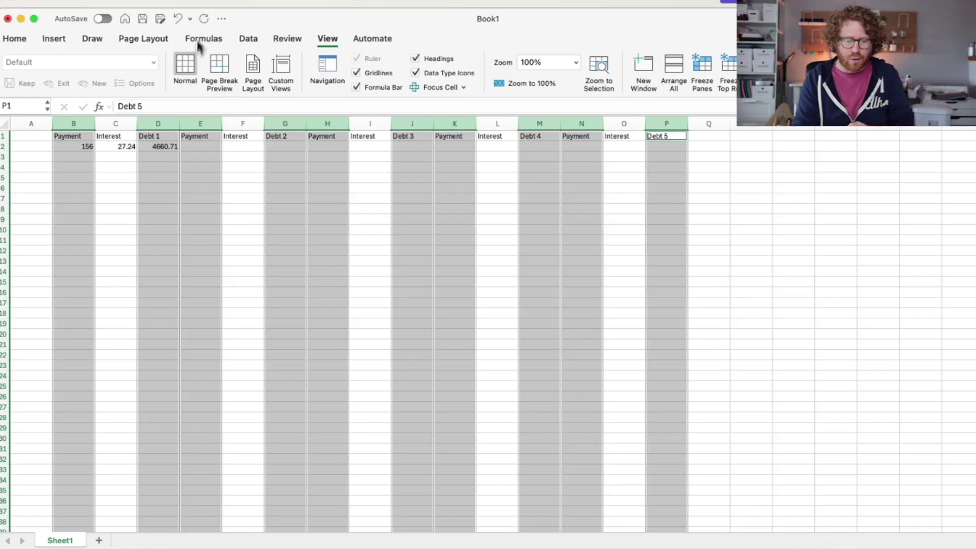
# Format the selected columns as Currency and center-align them.
pyautogui.click(206, 1)
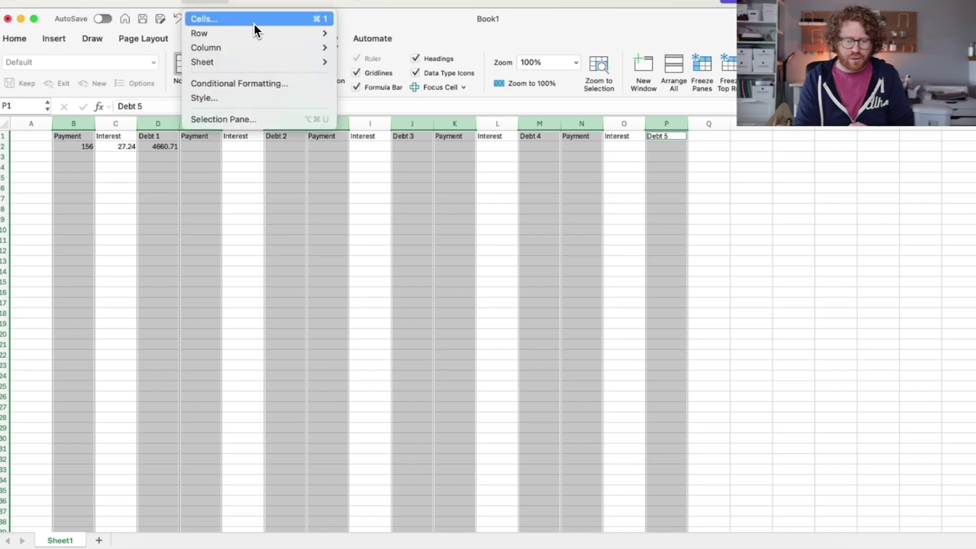
pyautogui.moveTo(273, 47)
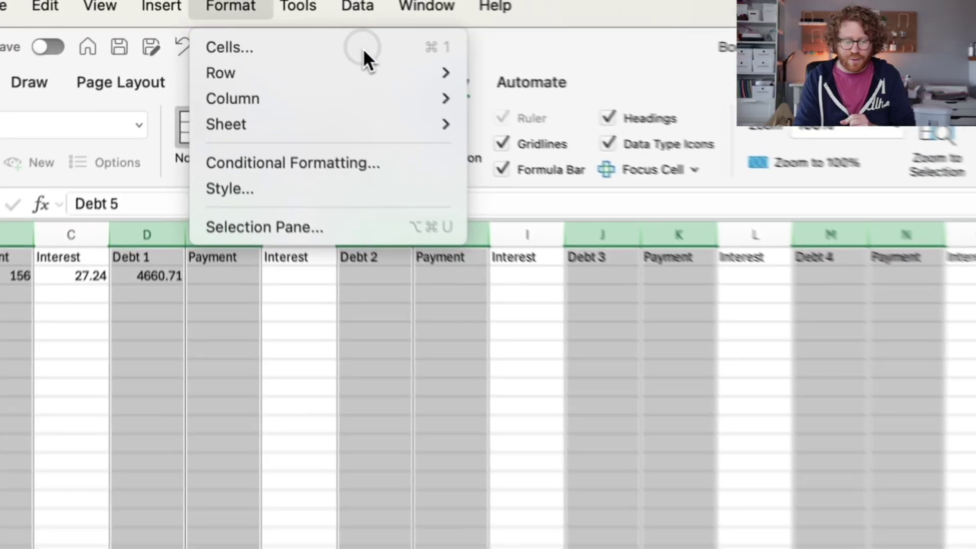
pyautogui.click(363, 48)
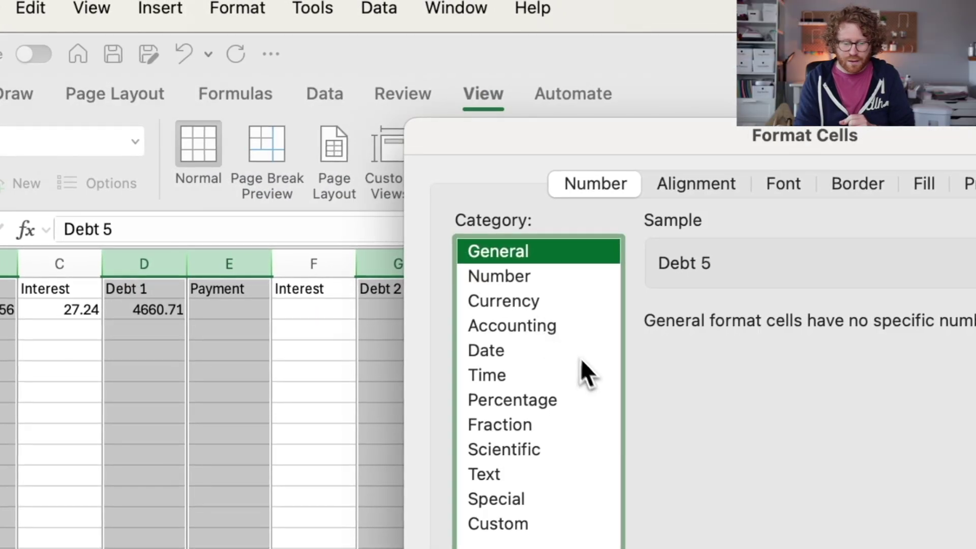
pyautogui.click(534, 299)
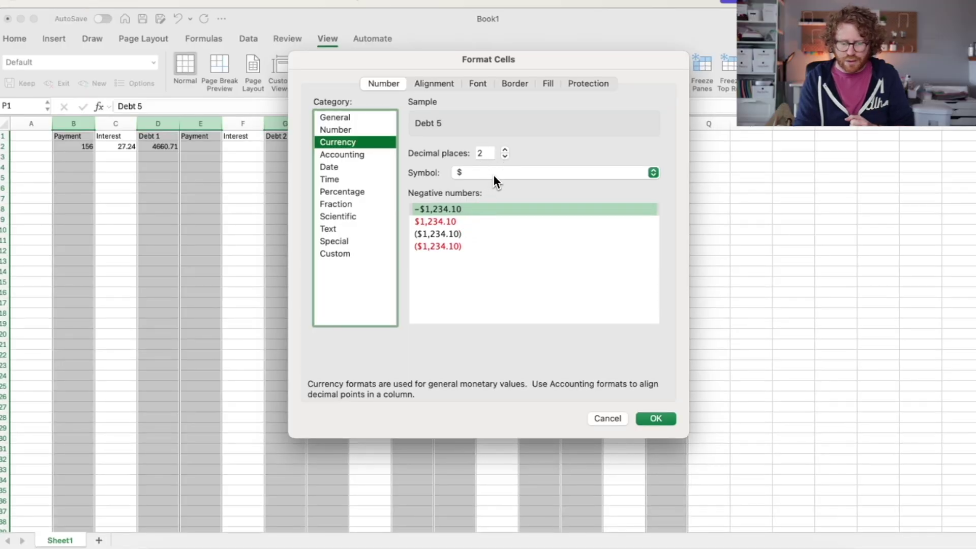
pyautogui.click(654, 420)
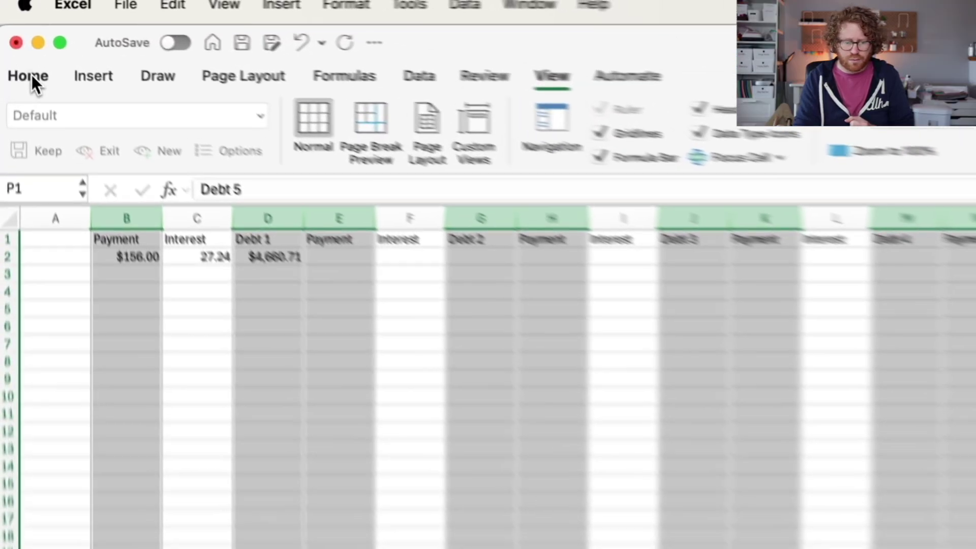
pyautogui.click(15, 39)
pyautogui.click(538, 178)
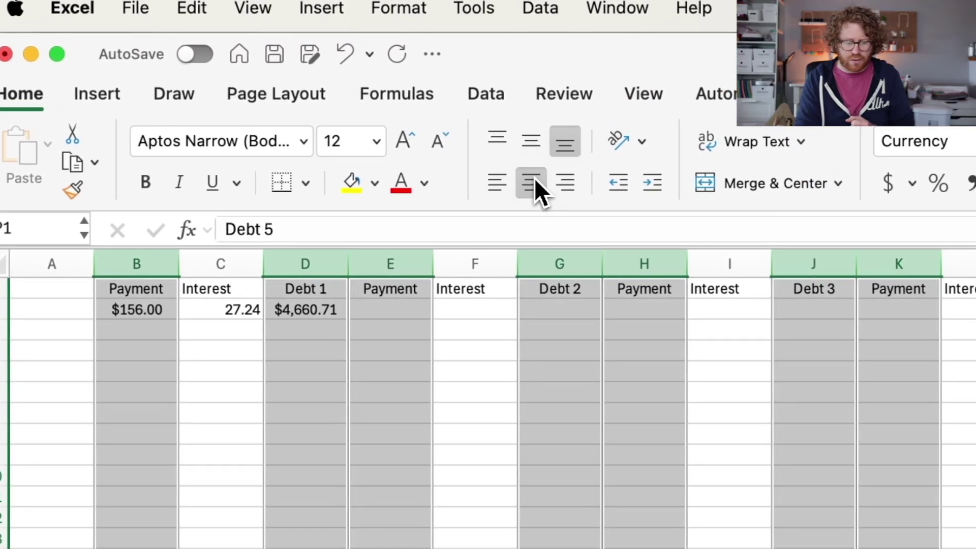
pyautogui.click(479, 356)
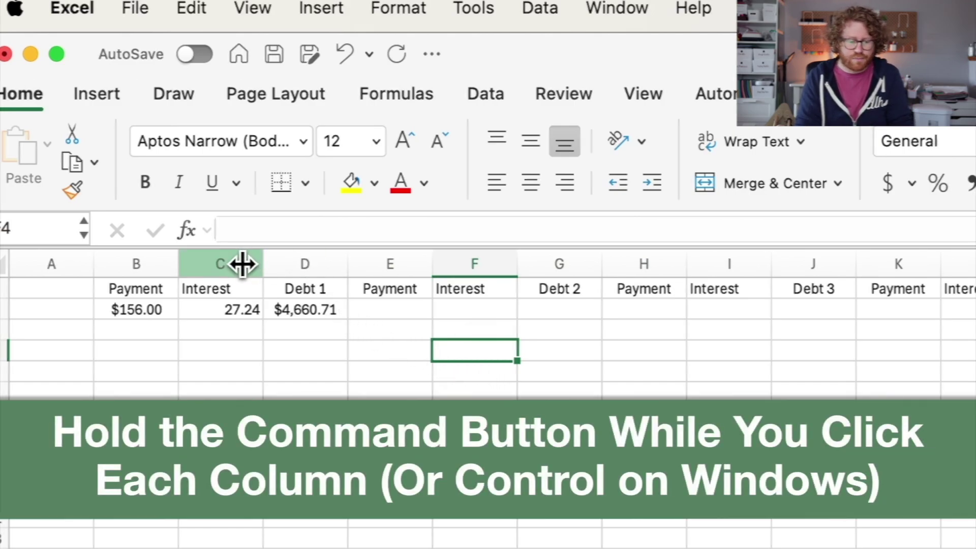
# Apply Percentage format to the Interest columns C, F, I, L and O.
pyautogui.click(243, 263)
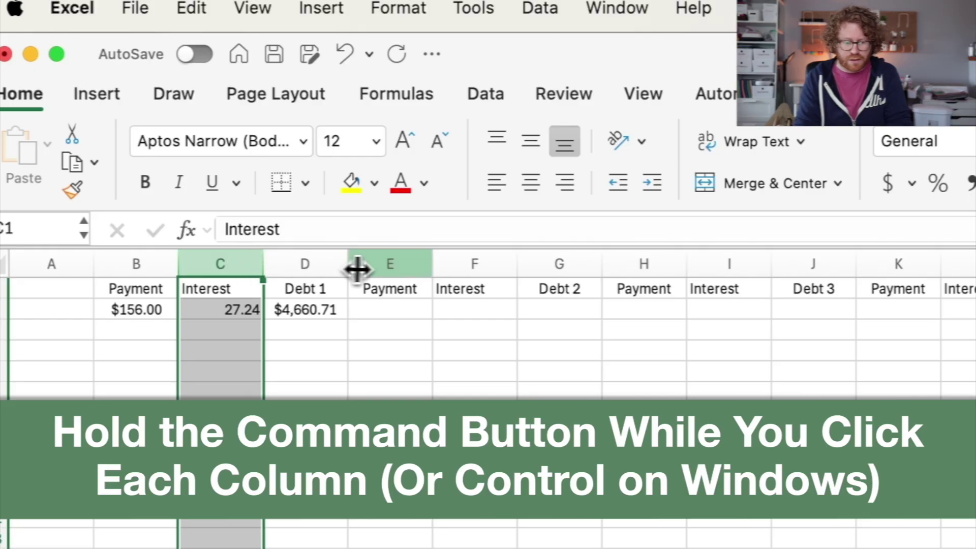
pyautogui.keyDown('super'); pyautogui.click(463, 264); pyautogui.keyUp('super')
pyautogui.keyDown('super'); pyautogui.click(719, 265); pyautogui.keyUp('super')
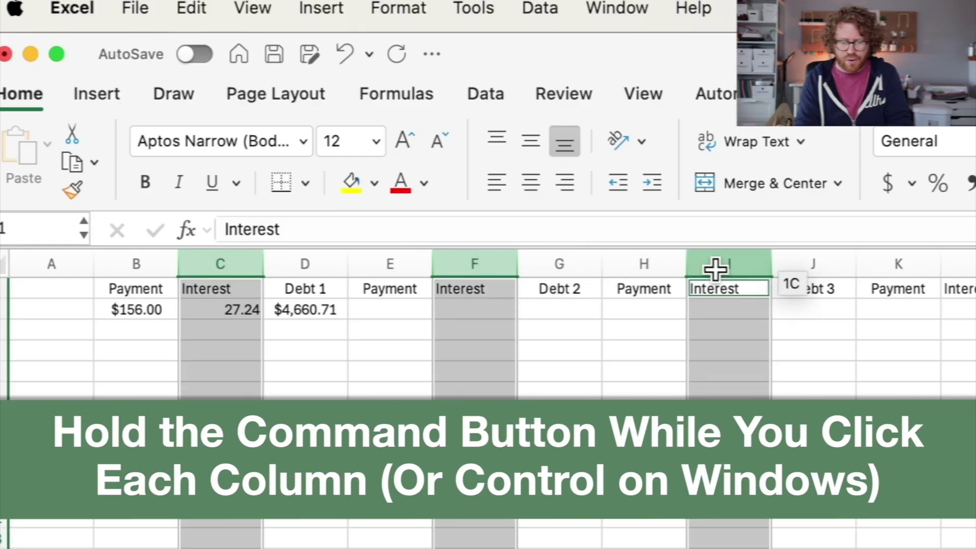
pyautogui.keyDown('super'); pyautogui.click(508, 265); pyautogui.keyUp('super')
pyautogui.keyDown('super'); pyautogui.click(743, 265); pyautogui.keyUp('super')
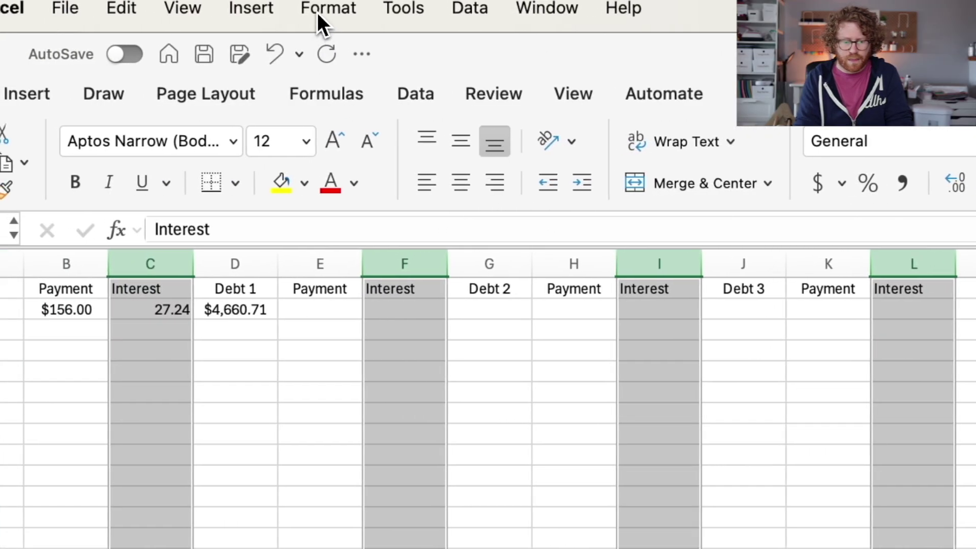
pyautogui.click(317, 11)
pyautogui.click(336, 55)
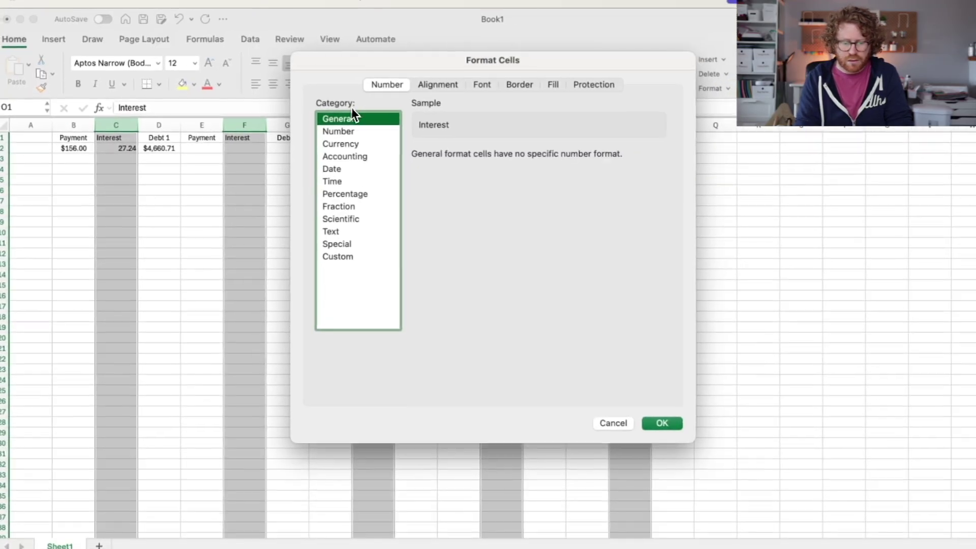
pyautogui.click(348, 192)
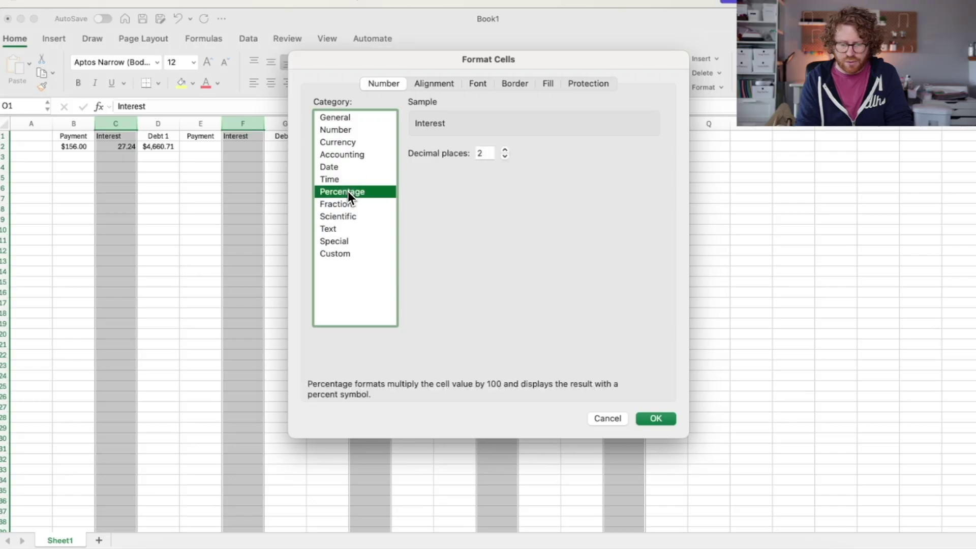
pyautogui.click(655, 418)
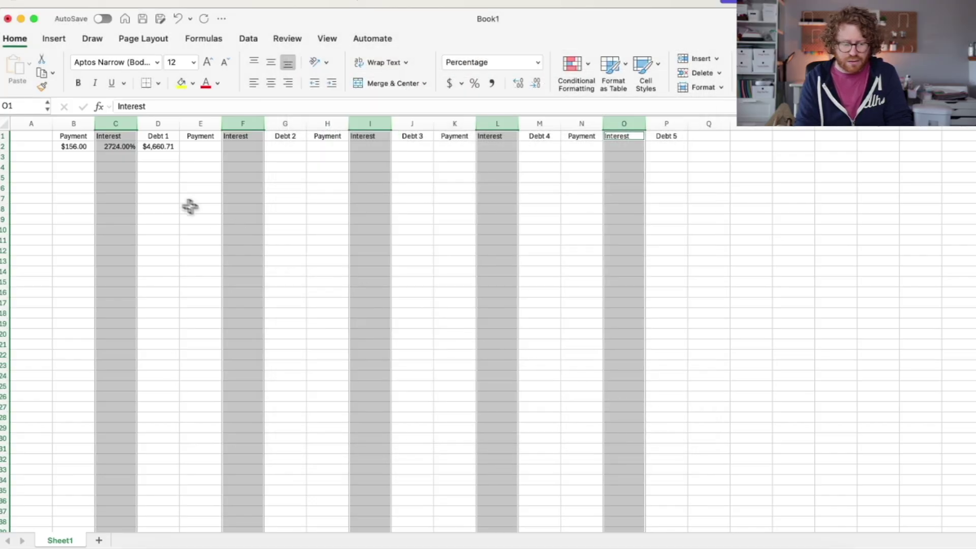
# Re-enter 27.24 in C2 so it reads 27.24%.
pyautogui.click(119, 150)
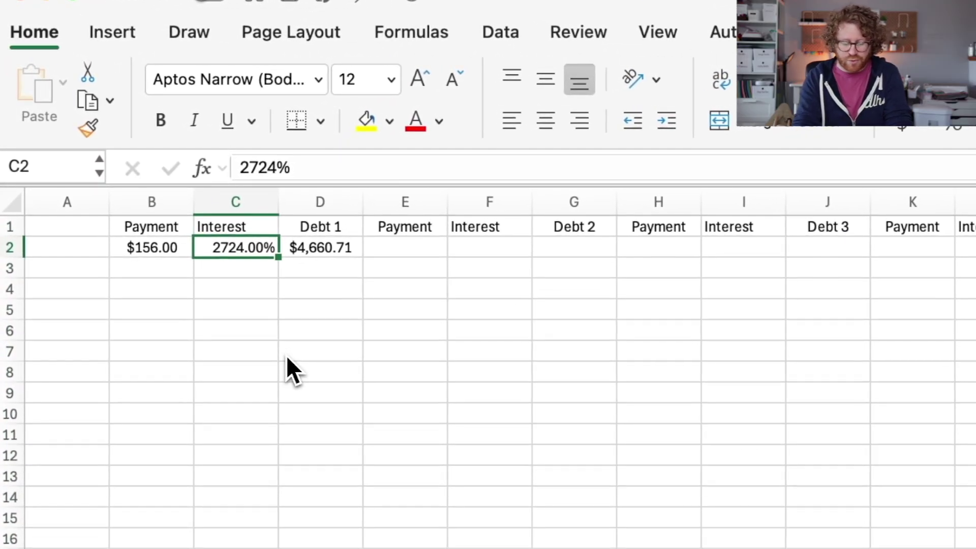
pyautogui.write('27.24')
pyautogui.press('Return')
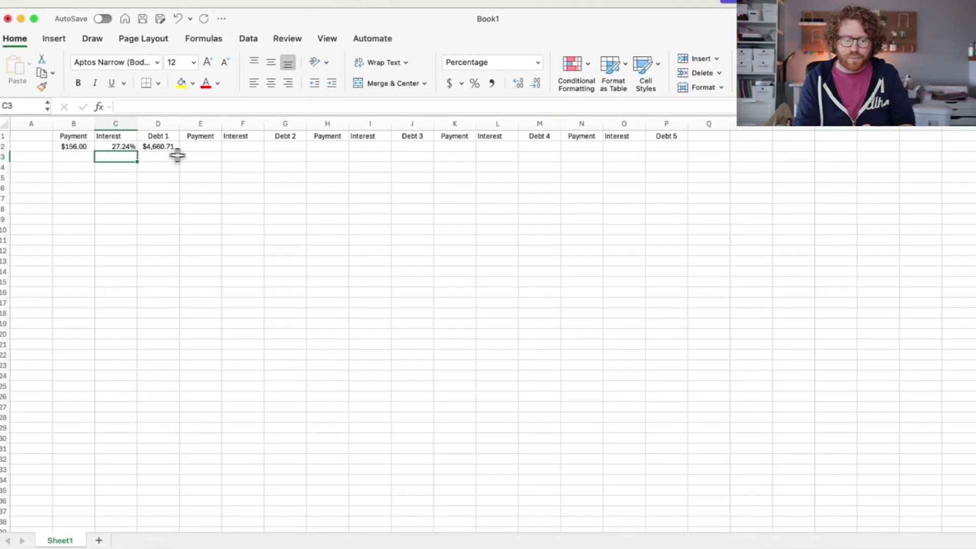
# Enter Debt 2 (106, 21.24, 3659.68) and Debt 3 (132, 17.24, 6581.91) in row 2.
pyautogui.click(204, 151)
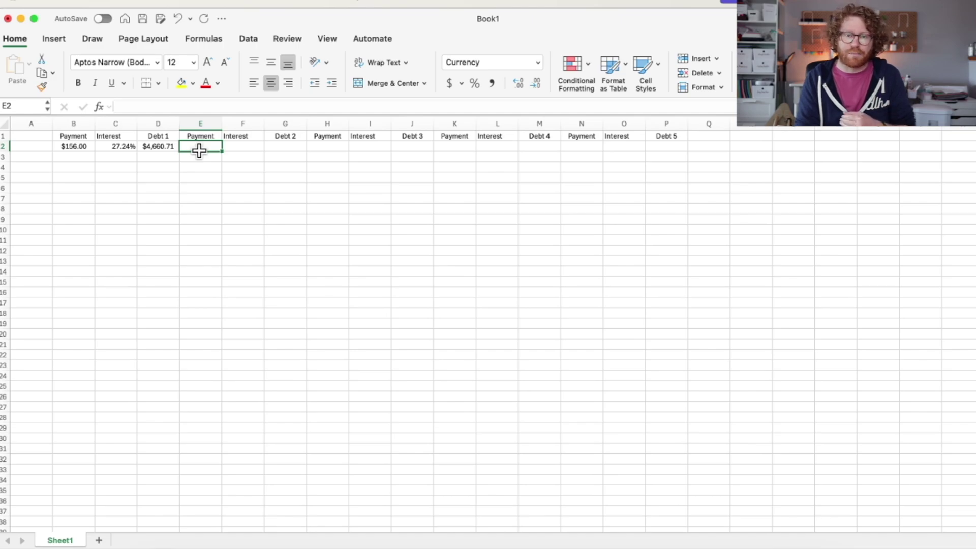
pyautogui.write('106')
pyautogui.press('Tab')
pyautogui.write('21.24')
pyautogui.press('Tab')
pyautogui.write('3659.68')
pyautogui.press('Tab')
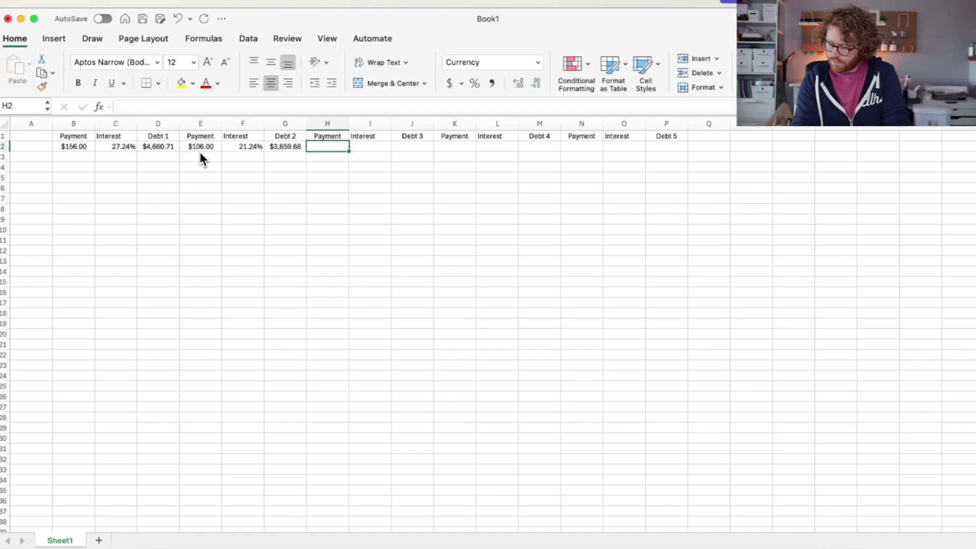
pyautogui.write('132')
pyautogui.press('Tab')
pyautogui.write('17.24')
pyautogui.press('Tab')
pyautogui.write('6581.91')
pyautogui.press('Tab')
# Enter Debt 4 (99, 6, 4662.84) and Debt 5 (271.89, 4.69, 8343.13) in row 2.
pyautogui.write('99\t6\t')
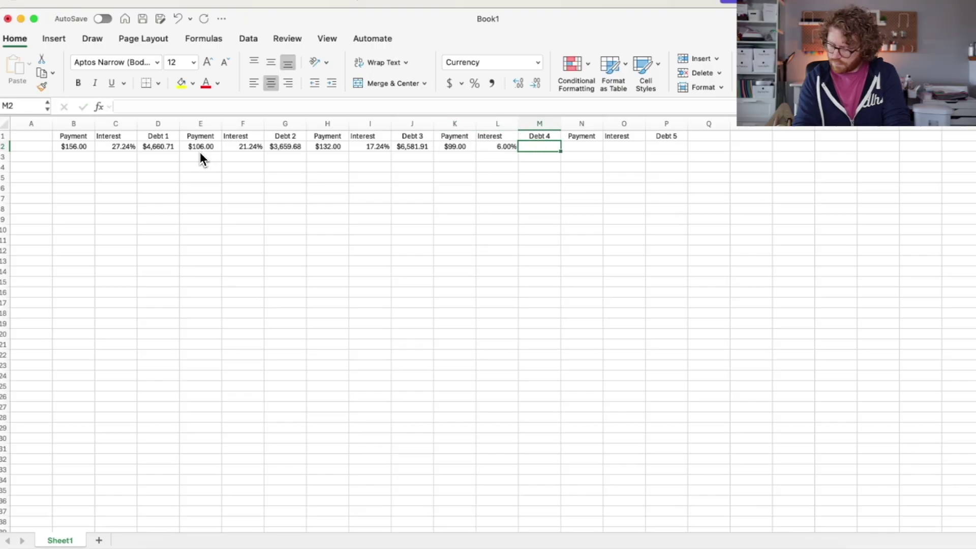
pyautogui.write('4662.84')
pyautogui.press('Tab')
pyautogui.write('271.89')
pyautogui.press('Tab')
pyautogui.write('4.69')
pyautogui.press('Tab')
pyautogui.write('8343.13')
pyautogui.press('Return')
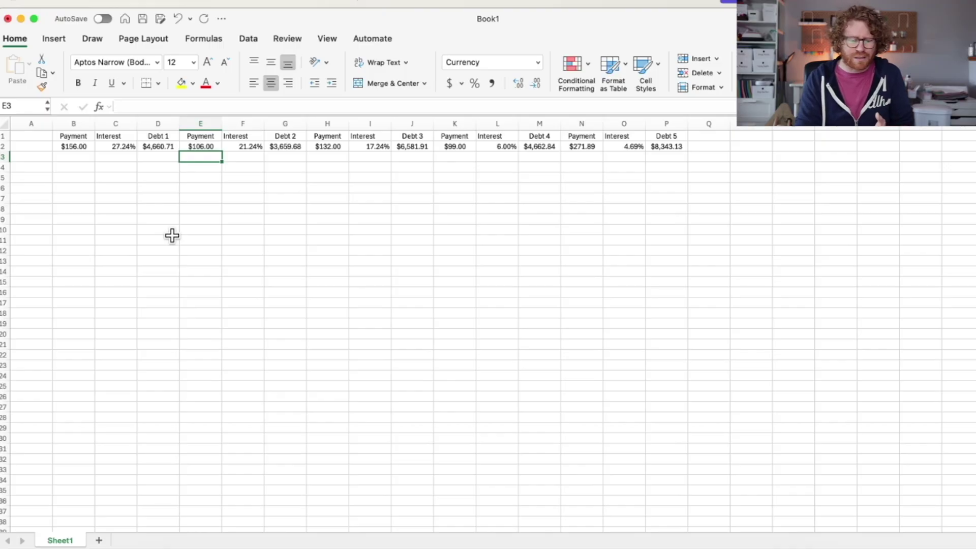
# Center-align all content in columns B through P.
pyautogui.moveTo(73, 123); pyautogui.dragTo(632, 109)
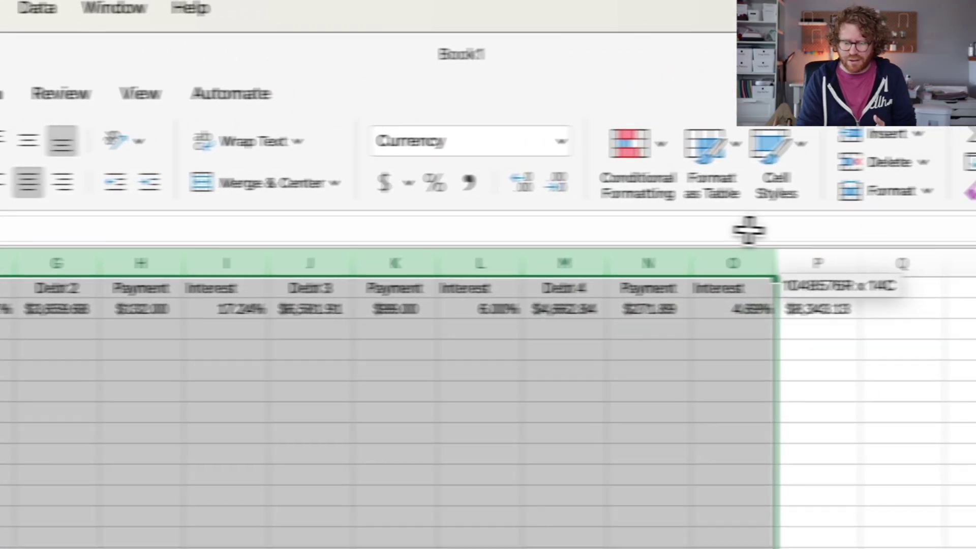
pyautogui.moveTo(749, 230); pyautogui.dragTo(819, 233)
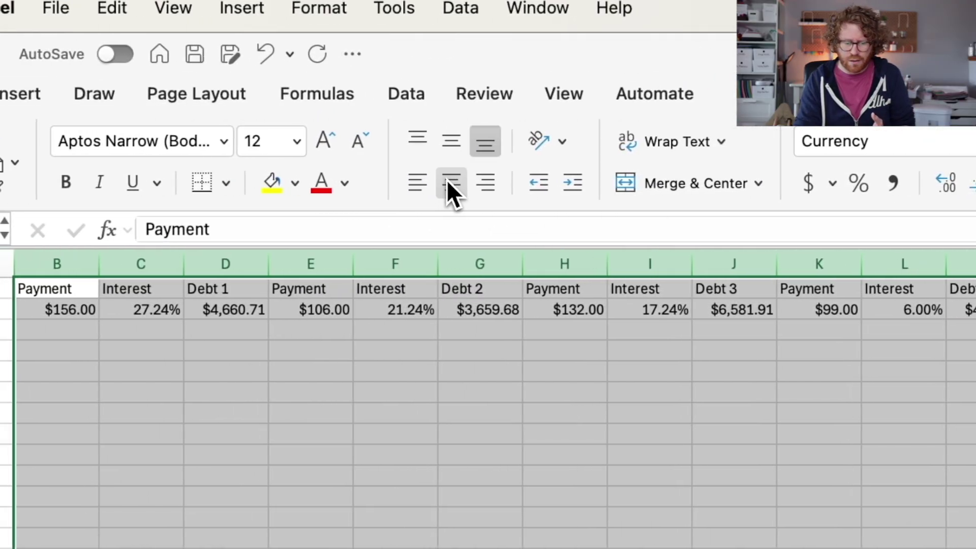
pyautogui.click(450, 183)
pyautogui.click(517, 386)
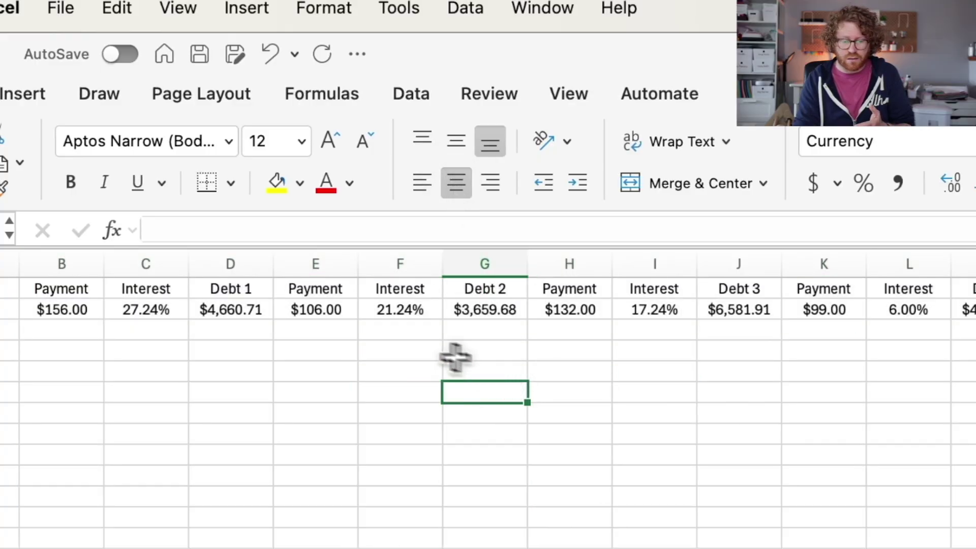
pyautogui.click(416, 311)
pyautogui.click(463, 312)
pyautogui.click(591, 311)
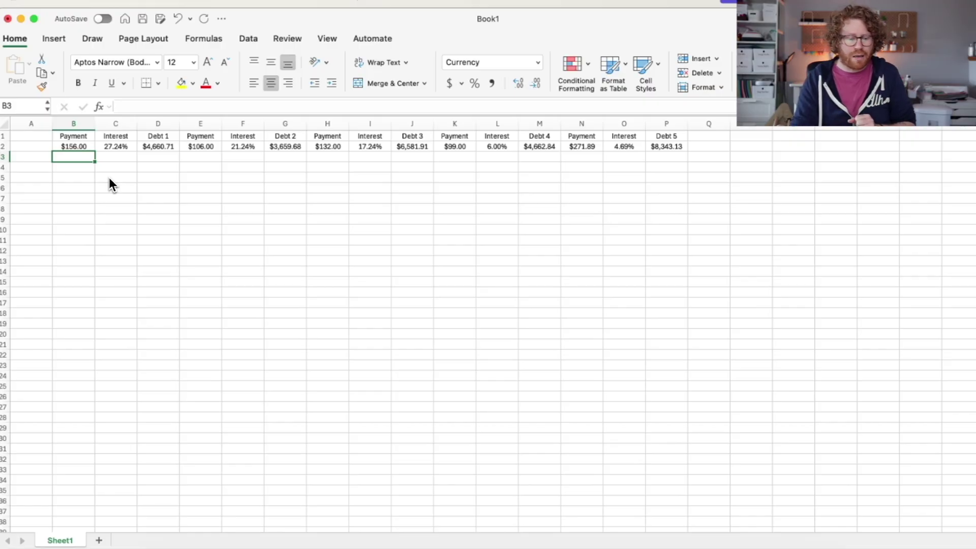
# Enter June 25 as the first payment date in A3 and begin a formula in A4.
pyautogui.click(38, 157)
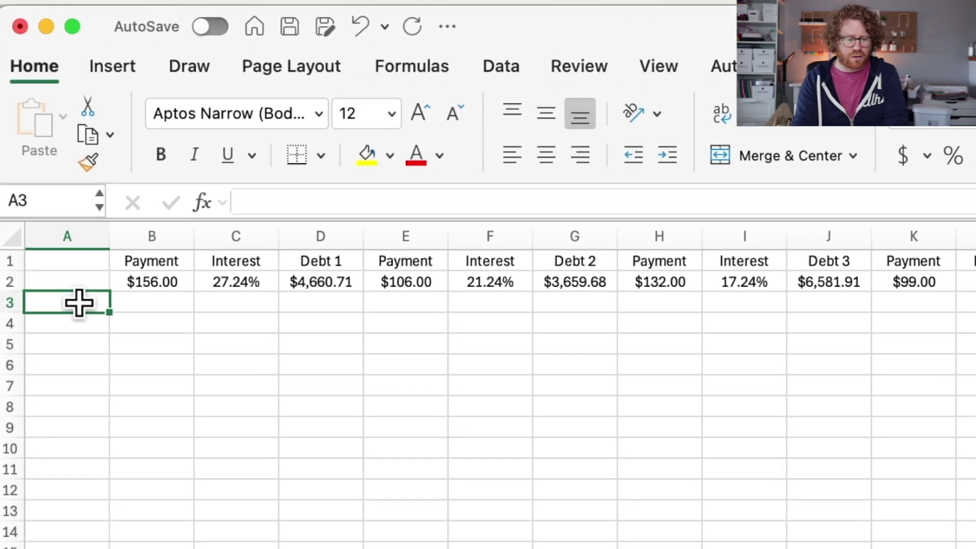
pyautogui.write('June')
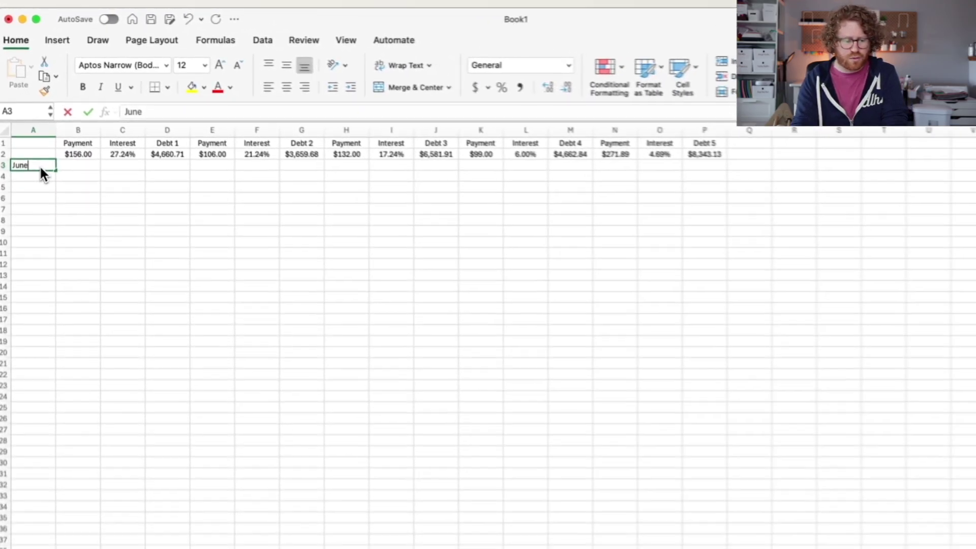
pyautogui.write(' 2')
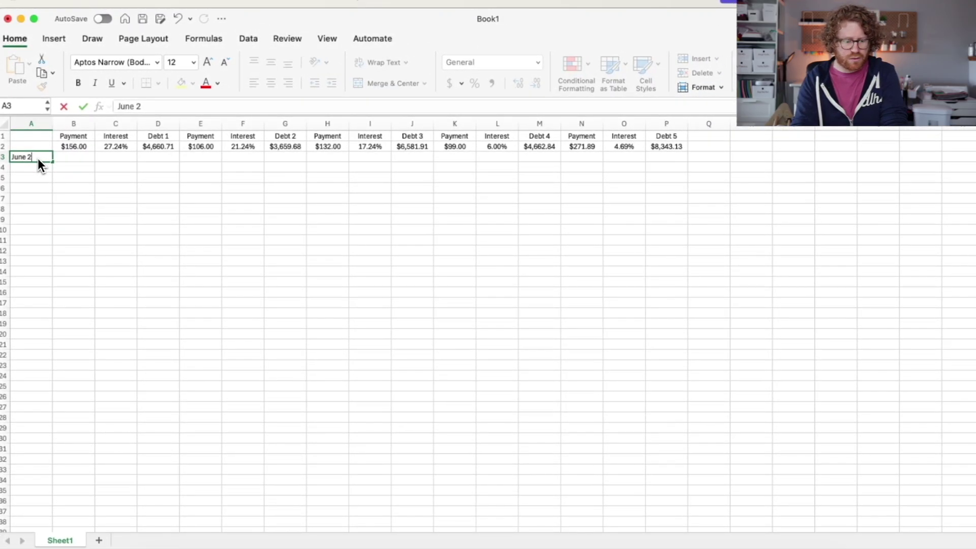
pyautogui.write('02')
pyautogui.press('BackSpace')
pyautogui.press('BackSpace')
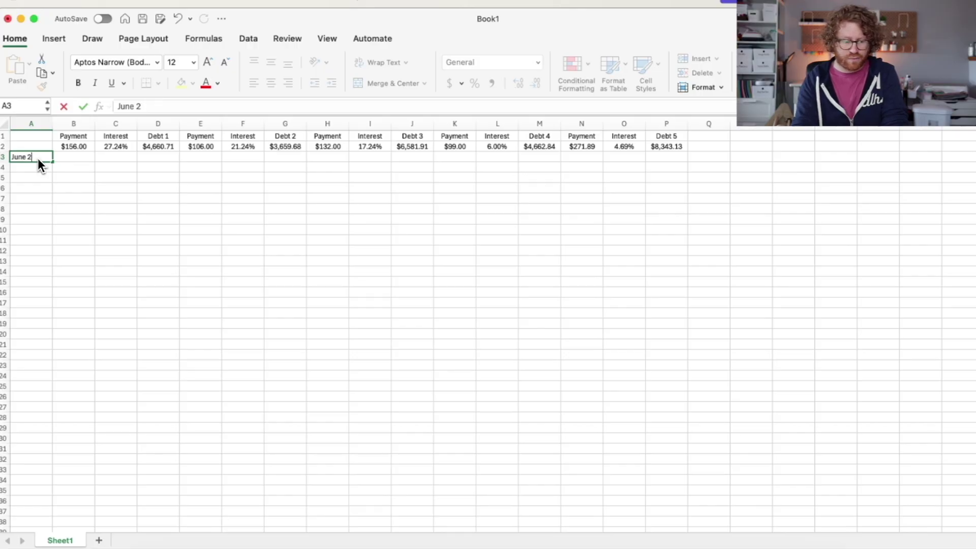
pyautogui.write('5')
pyautogui.press('Return')
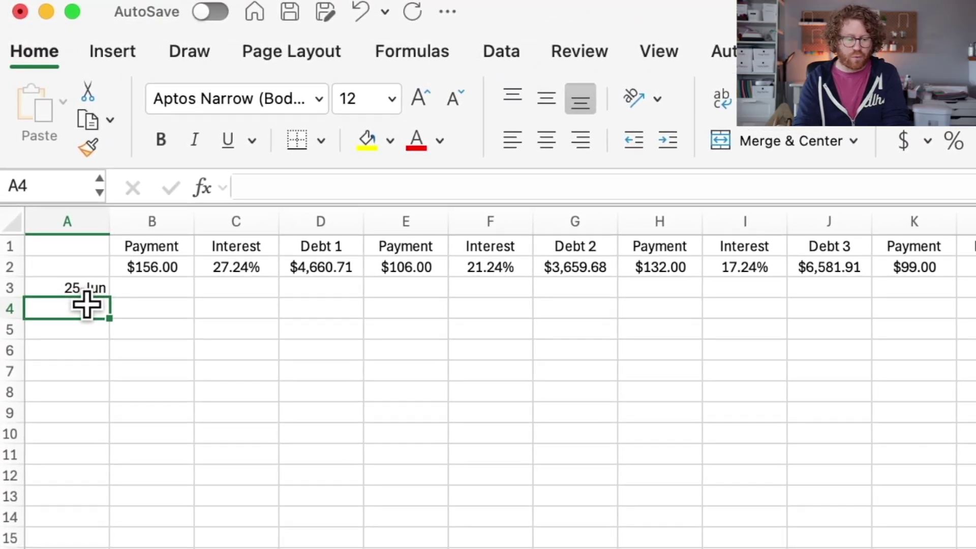
pyautogui.write('=')
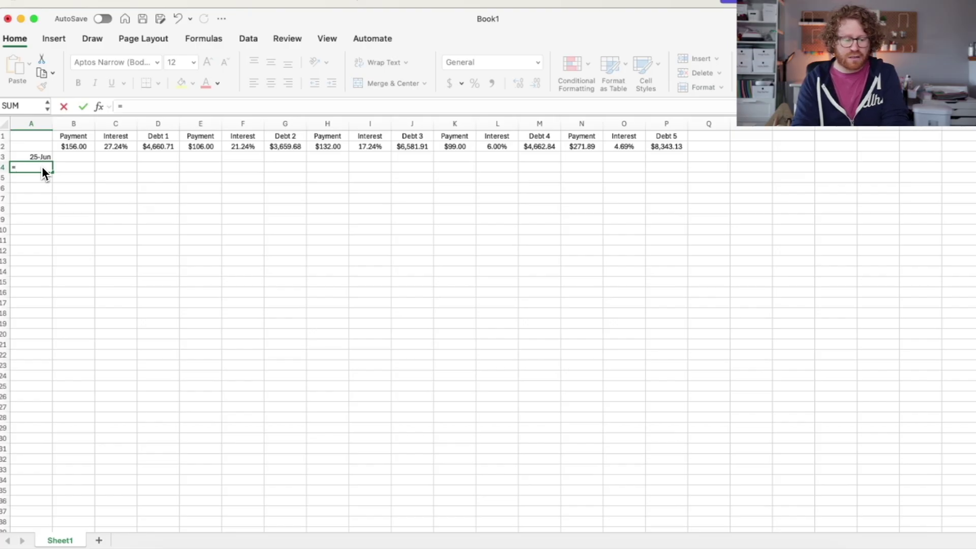
# Enter =EDATE(A3, 1) in A4 to get the date one month after A3.
pyautogui.write('edate')
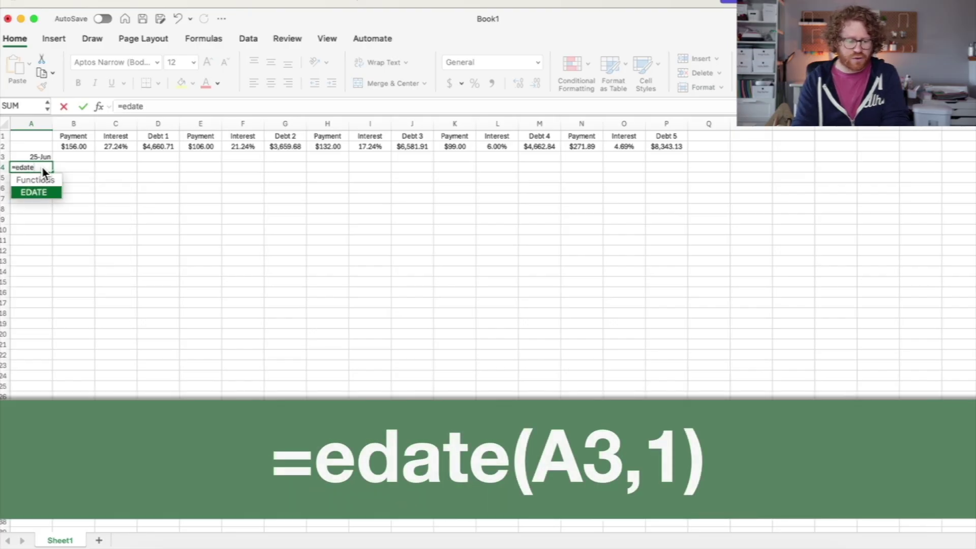
pyautogui.write('(')
pyautogui.click(40, 157)
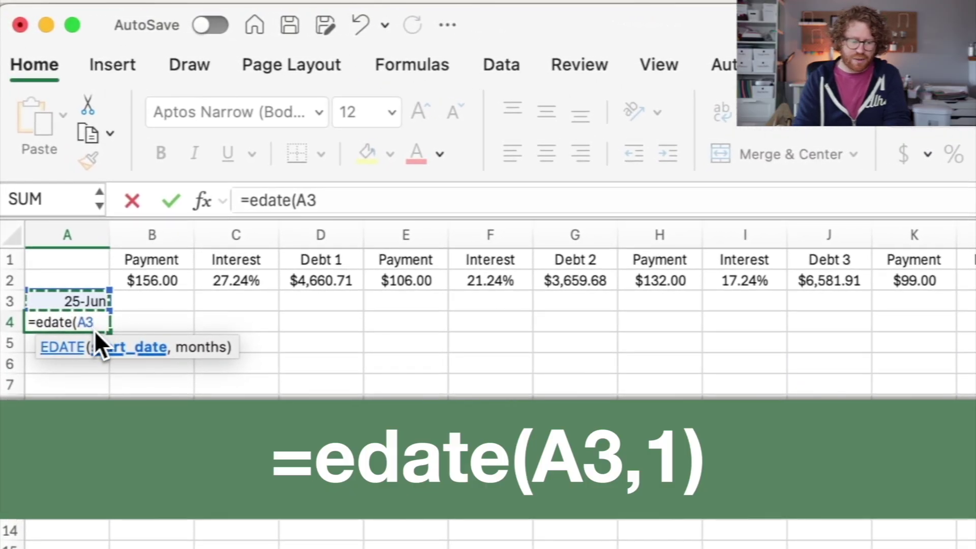
pyautogui.write(',')
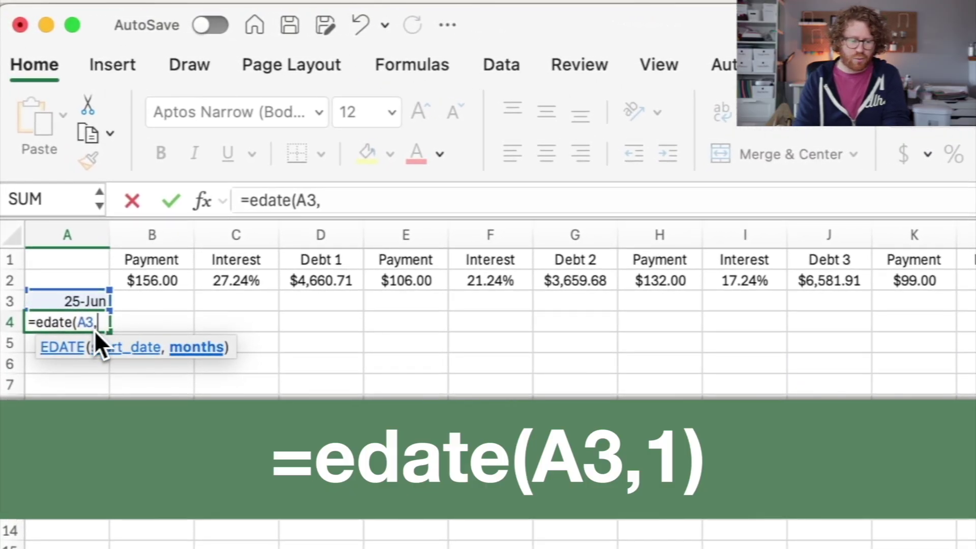
pyautogui.write(' 1)')
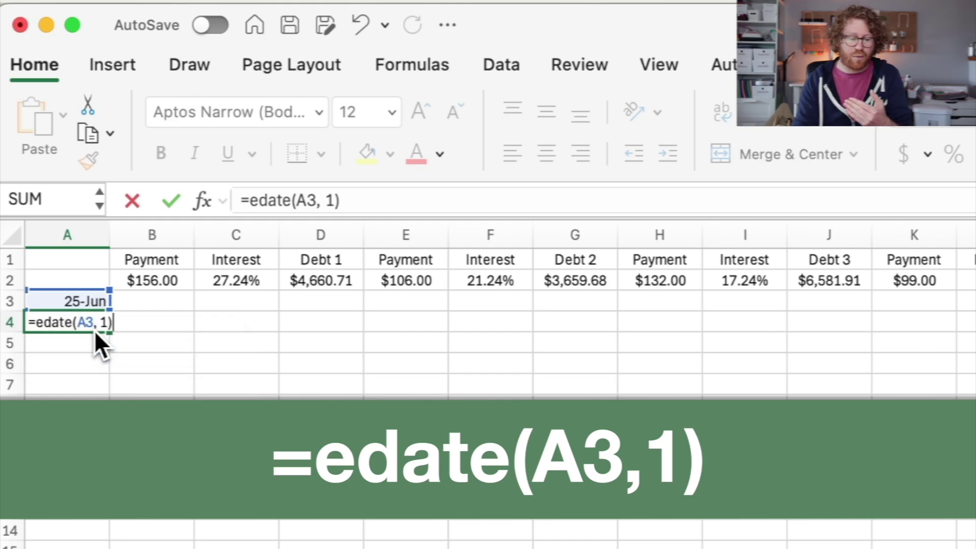
pyautogui.press('Return')
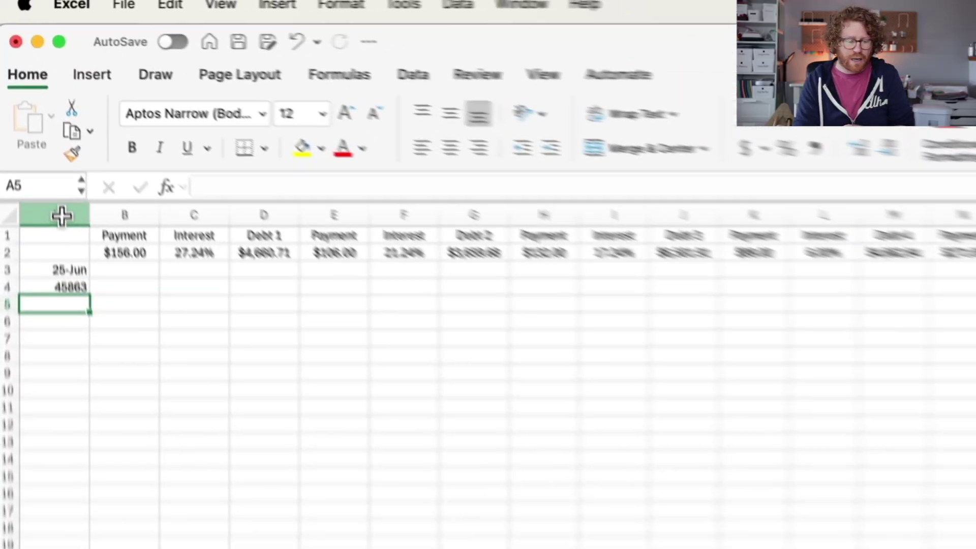
# Give column A a month-year date format so A3 shows Jun-25.
pyautogui.click(36, 125)
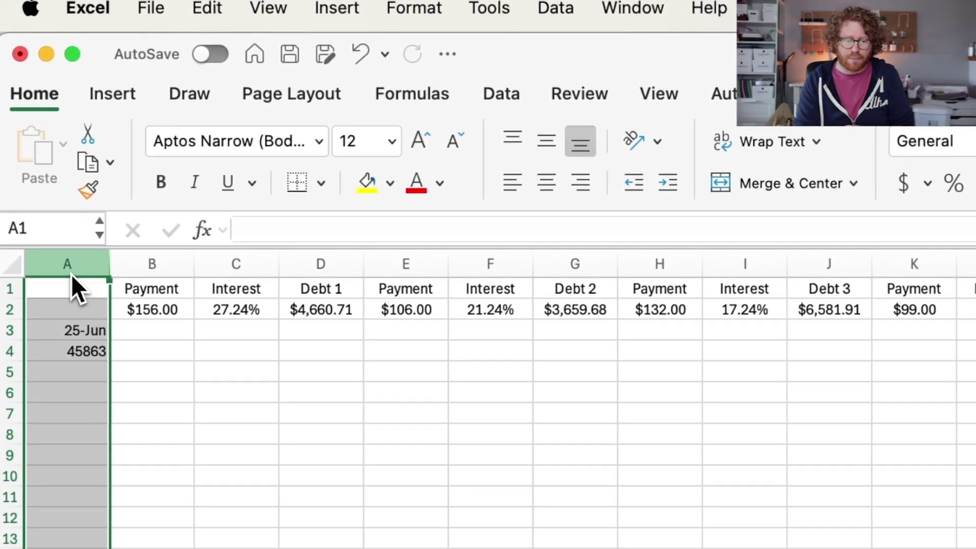
pyautogui.click(412, 8)
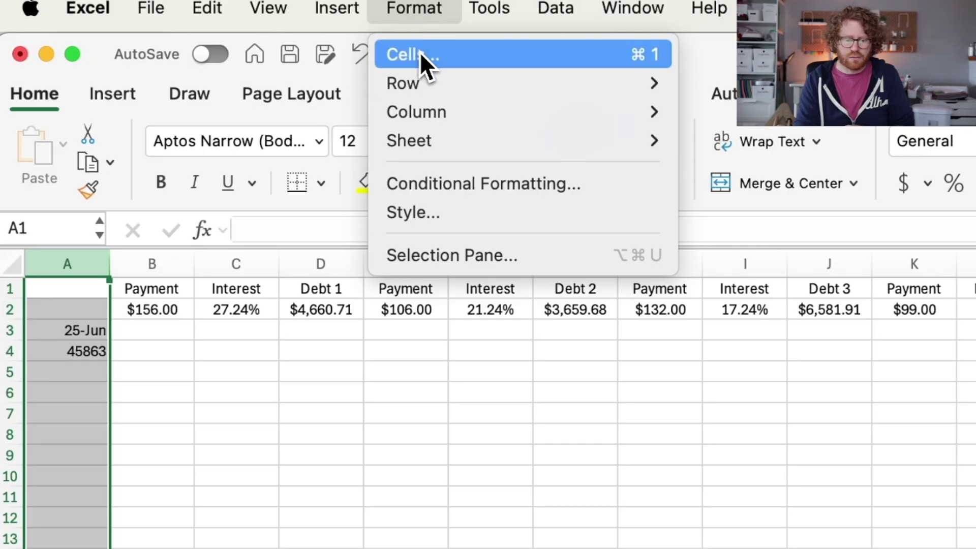
pyautogui.click(434, 58)
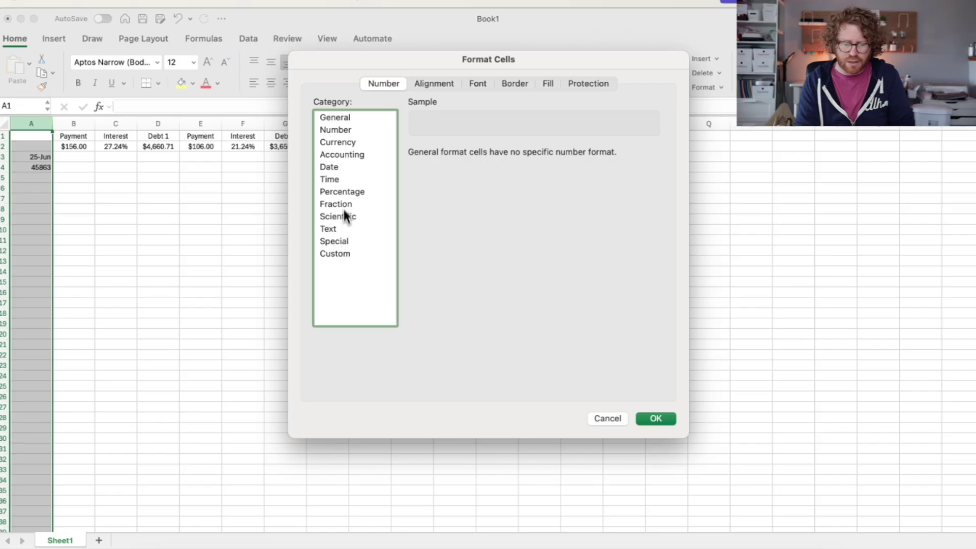
pyautogui.click(343, 167)
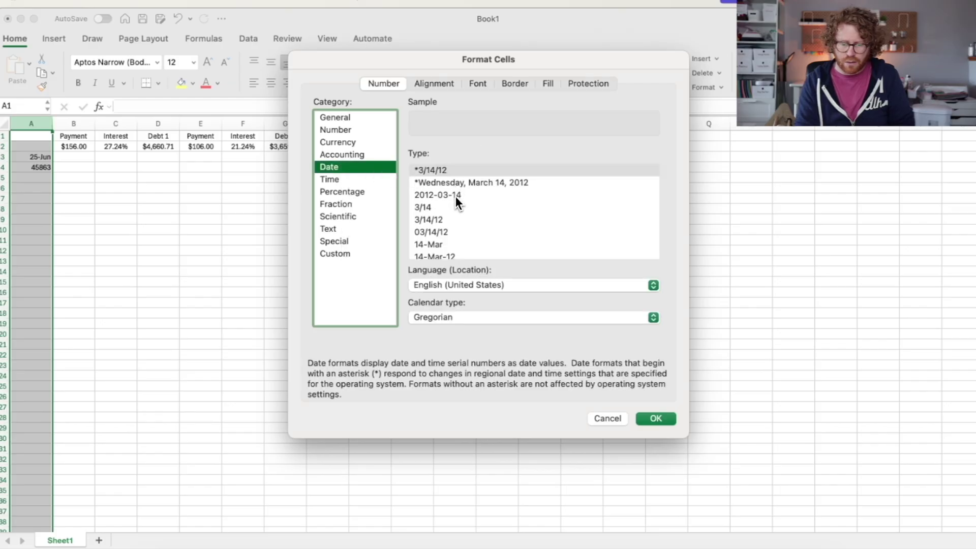
pyautogui.scroll(-5, 481, 216)
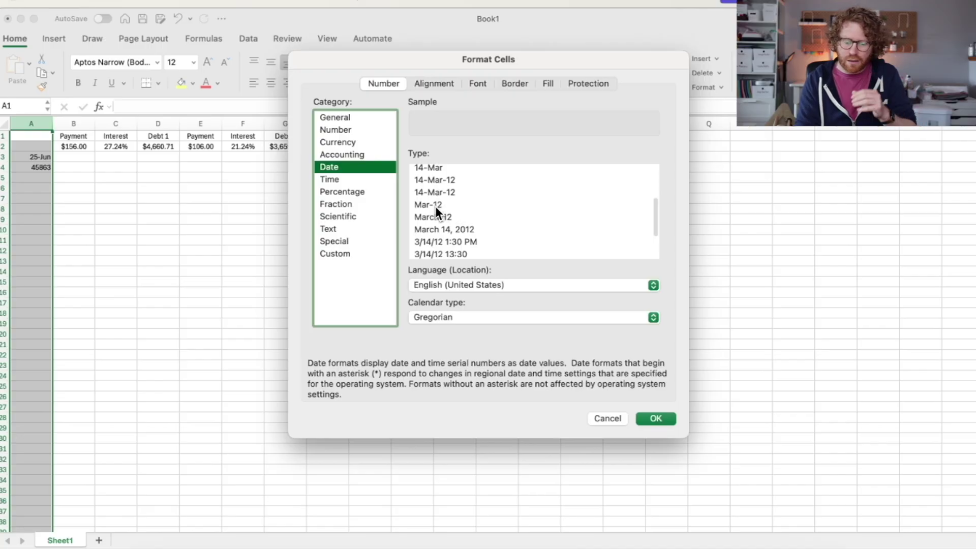
pyautogui.click(435, 205)
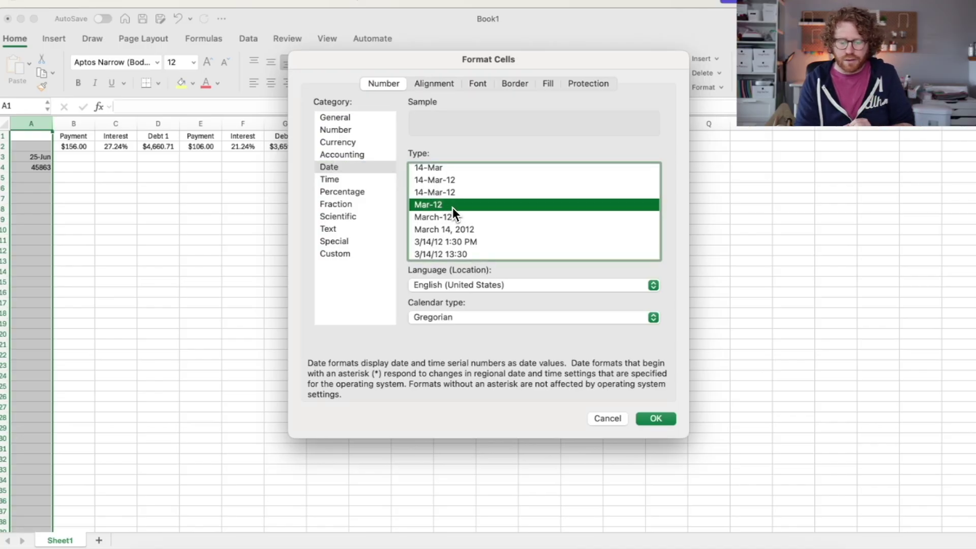
pyautogui.click(655, 419)
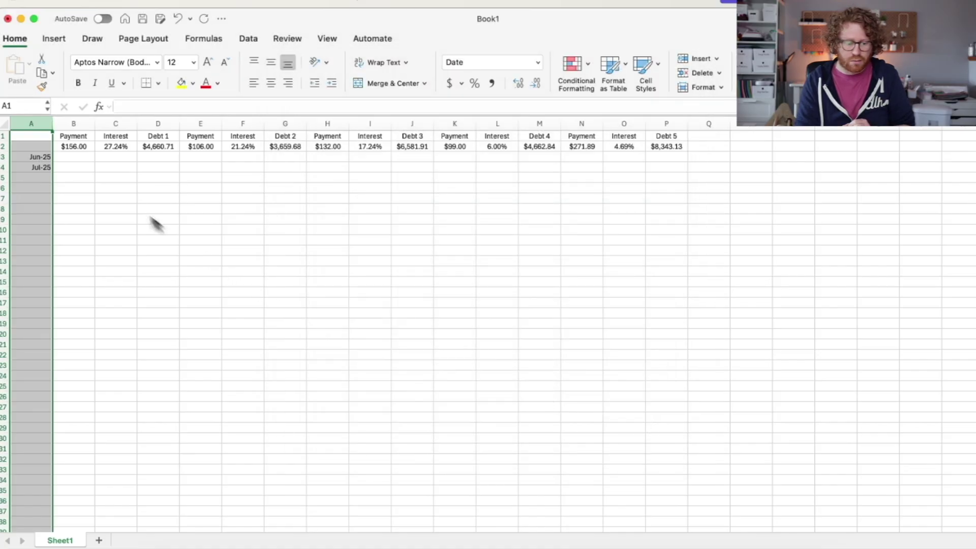
# Center-align the dates in column A.
pyautogui.click(51, 171)
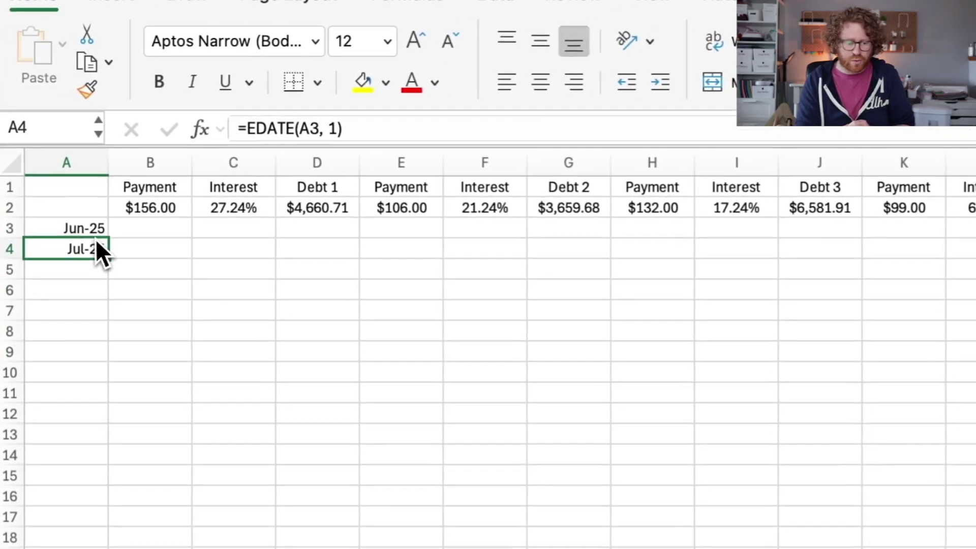
pyautogui.click(72, 165)
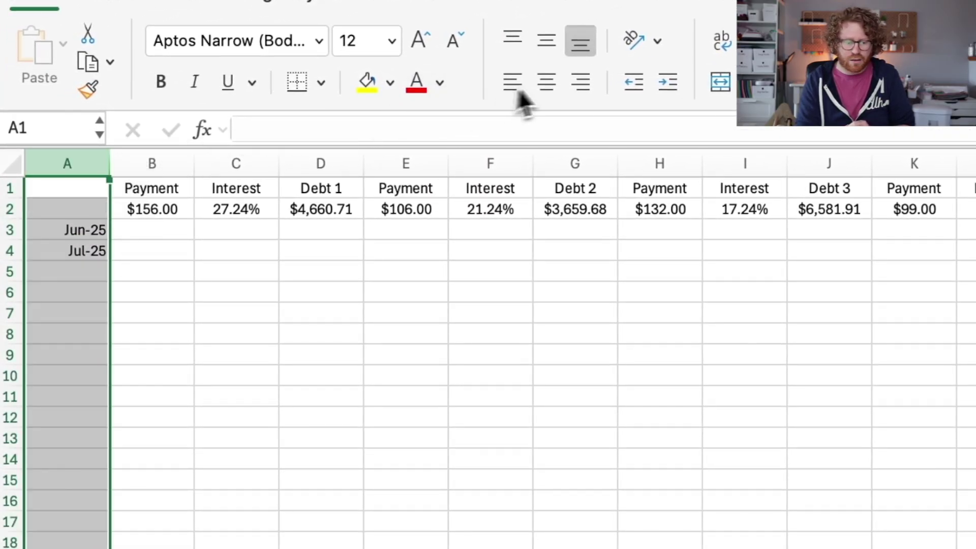
pyautogui.click(548, 83)
pyautogui.click(206, 254)
pyautogui.click(97, 249)
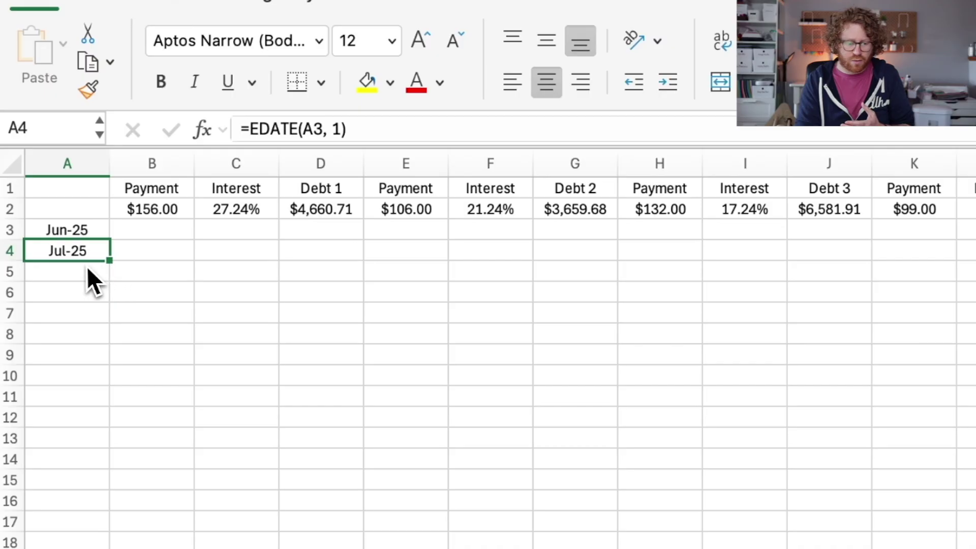
# Fill the monthly series from A3:A4 down column A to Oct-35.
pyautogui.moveTo(109, 261); pyautogui.dragTo(98, 386)
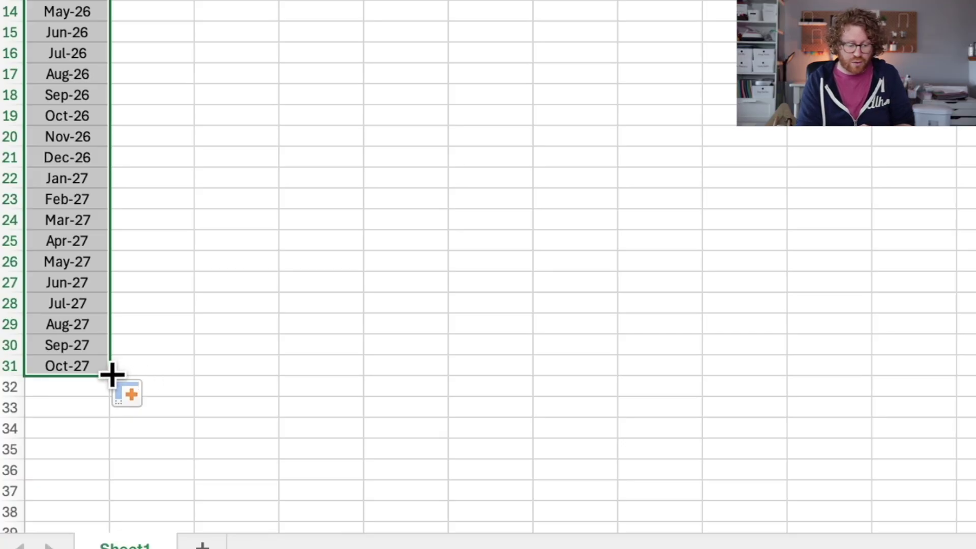
pyautogui.moveTo(109, 376); pyautogui.dragTo(83, 342)
pyautogui.scroll(2, 239, 290)
pyautogui.scroll(-1, 240, 284)
pyautogui.click(246, 316)
pyautogui.scroll(15, 247, 316)
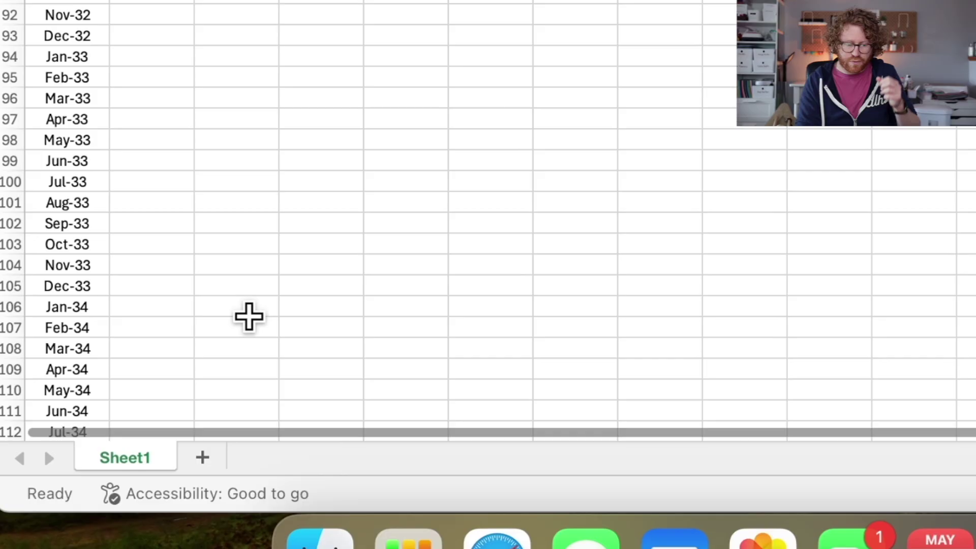
pyautogui.scroll(7, 249, 316)
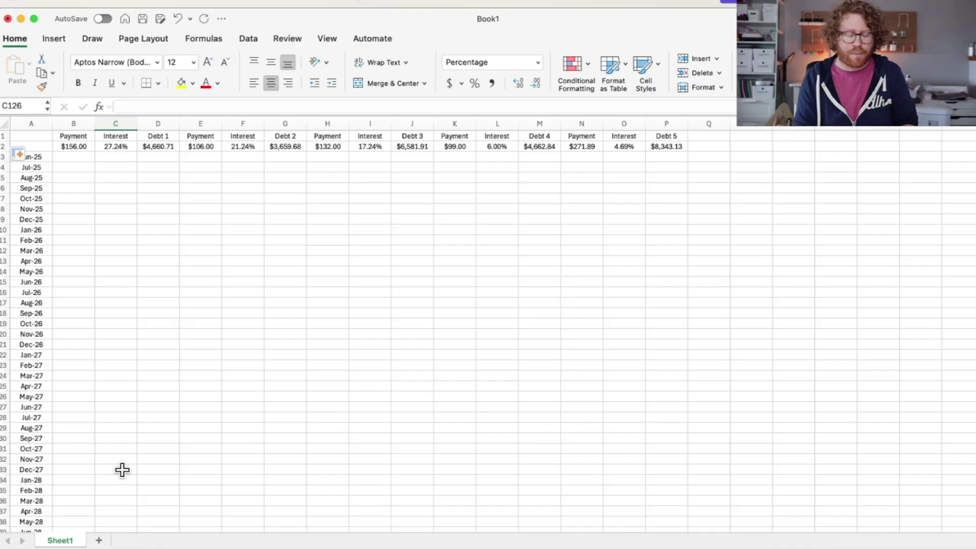
pyautogui.click(114, 229)
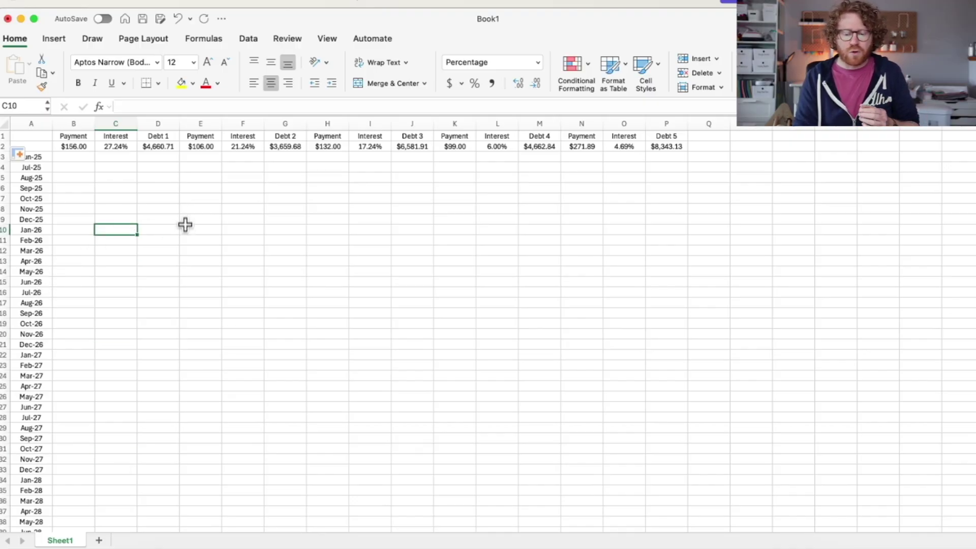
pyautogui.scroll(-5, 186, 204)
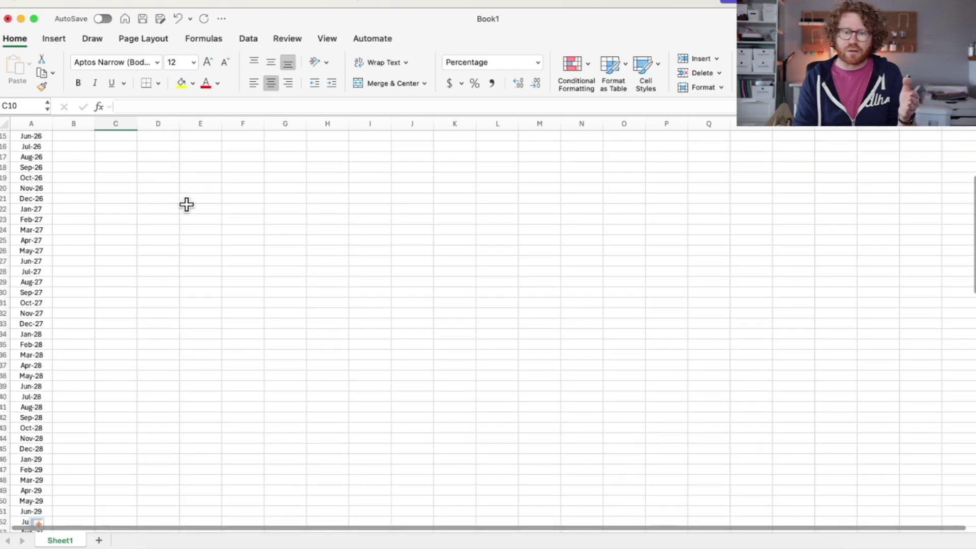
pyautogui.hscroll(5, 187, 204)
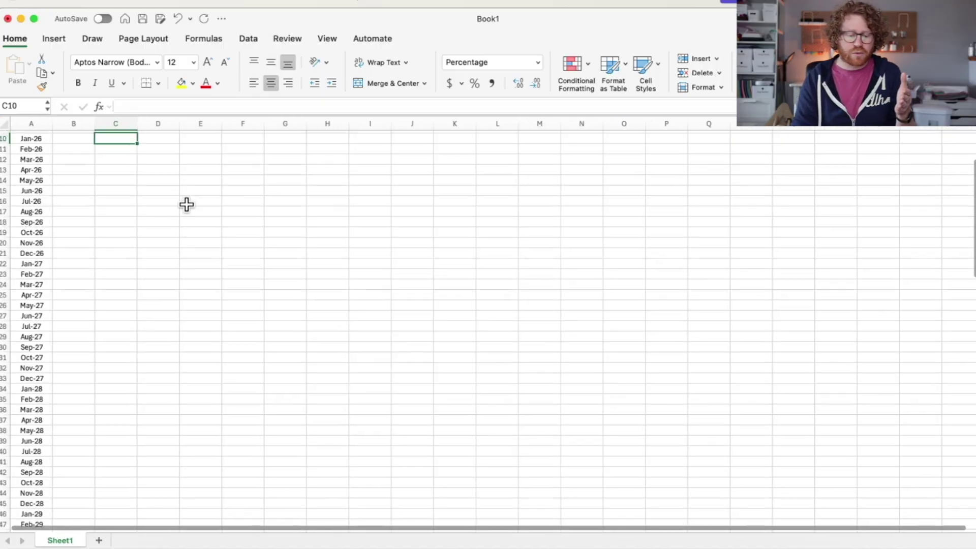
pyautogui.scroll(5, 187, 204)
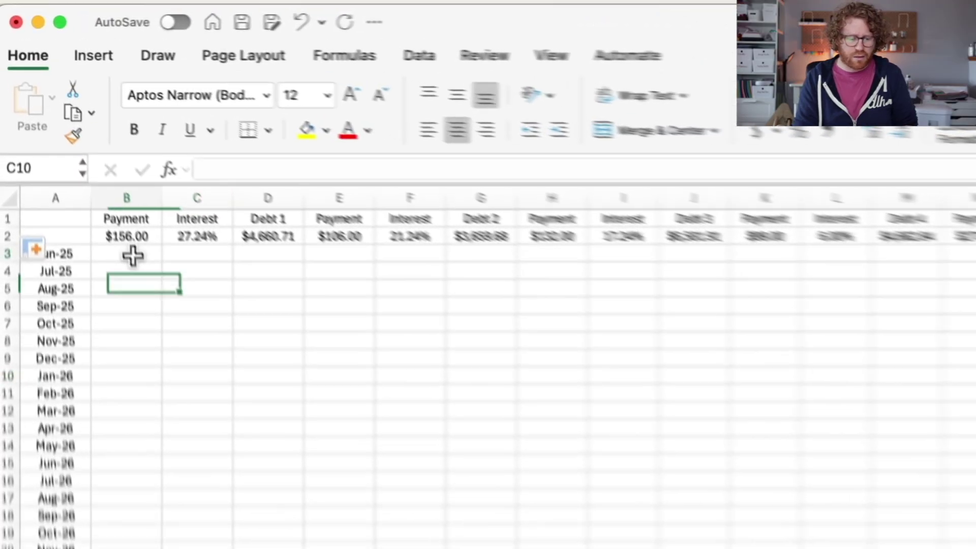
# Freeze panes at B3 so rows 1–2 and column A stay fixed while scrolling.
pyautogui.click(88, 156)
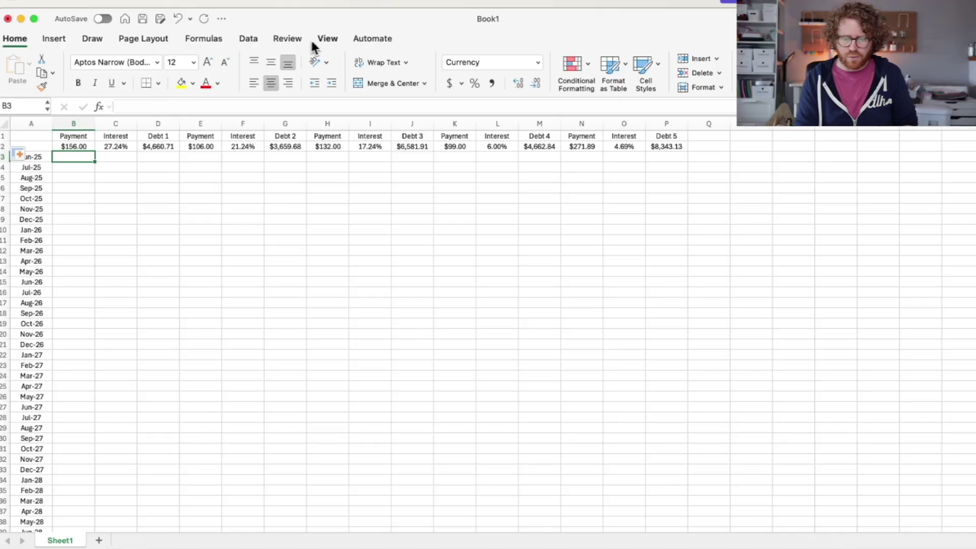
pyautogui.click(325, 40)
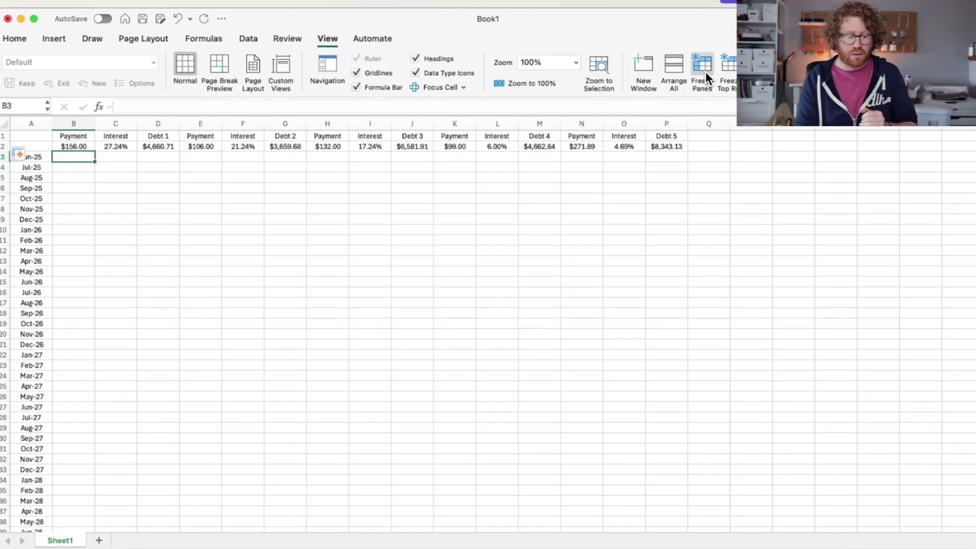
pyautogui.click(706, 71)
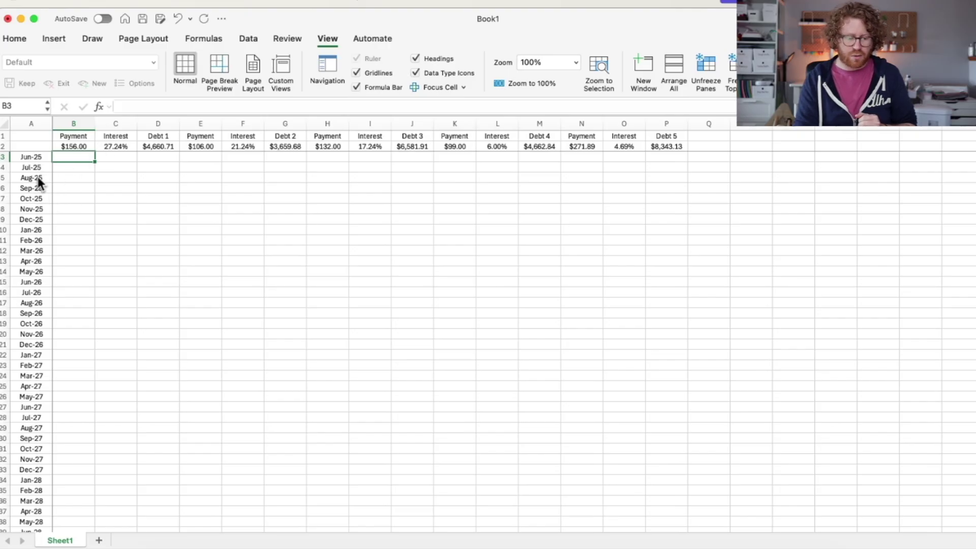
pyautogui.scroll(-10, 96, 226)
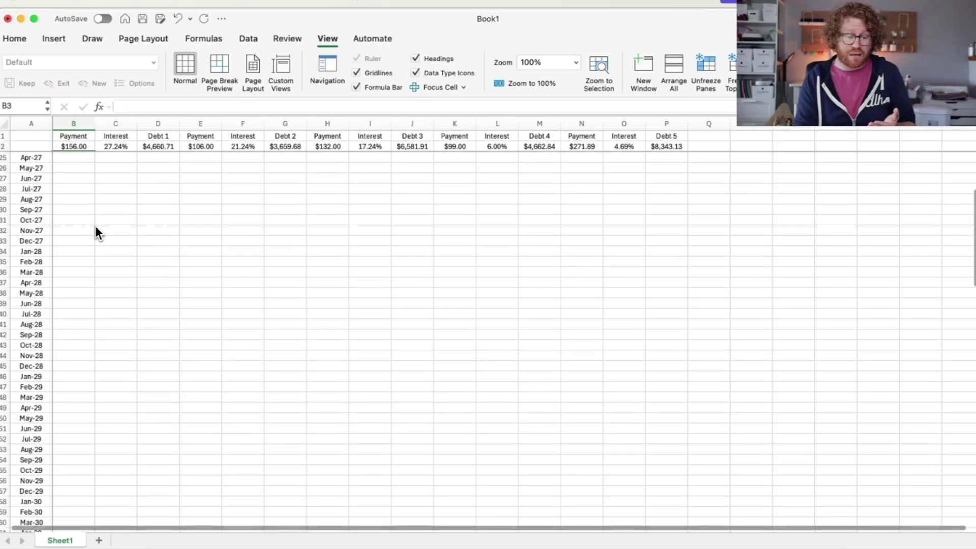
pyautogui.scroll(-5, 95, 226)
pyautogui.hscroll(10, 95, 227)
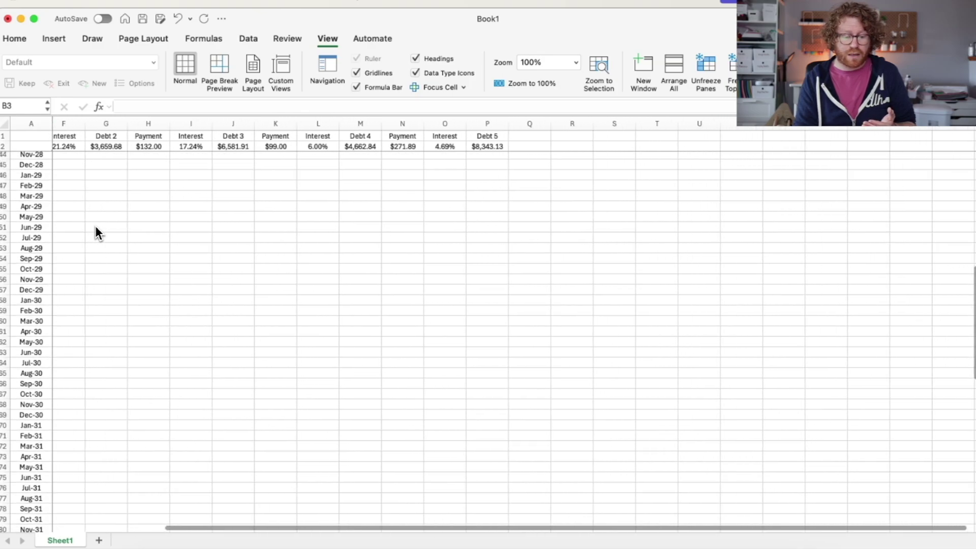
pyautogui.hscroll(-10, 95, 226)
pyautogui.scroll(3, 96, 226)
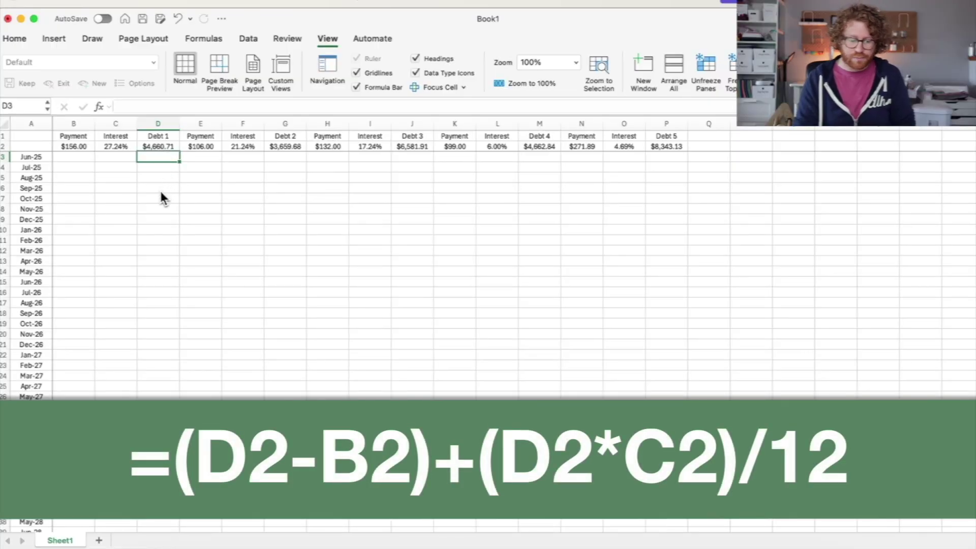
# Enter D3's Debt 1 balance formula: previous balance minus payment plus monthly interest (rate/12).
pyautogui.write('=')
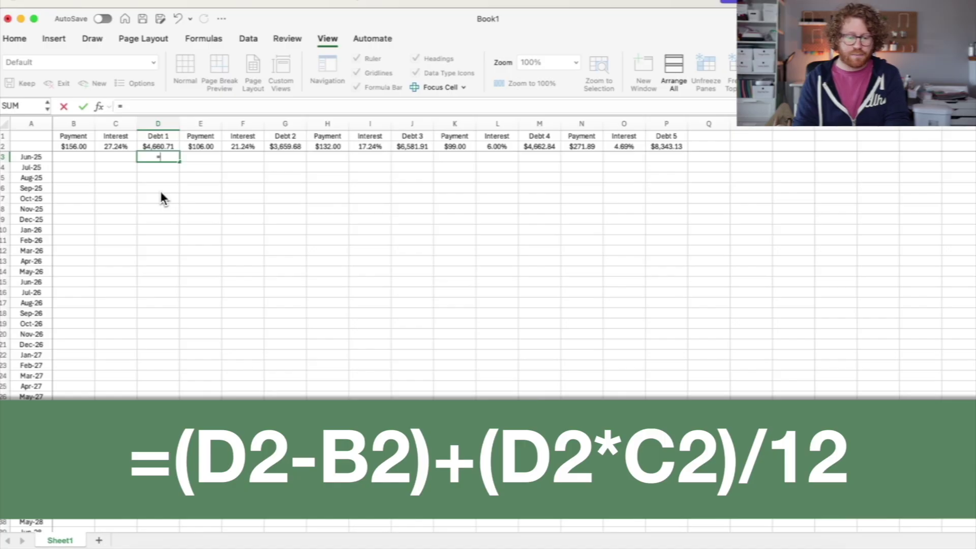
pyautogui.write('(')
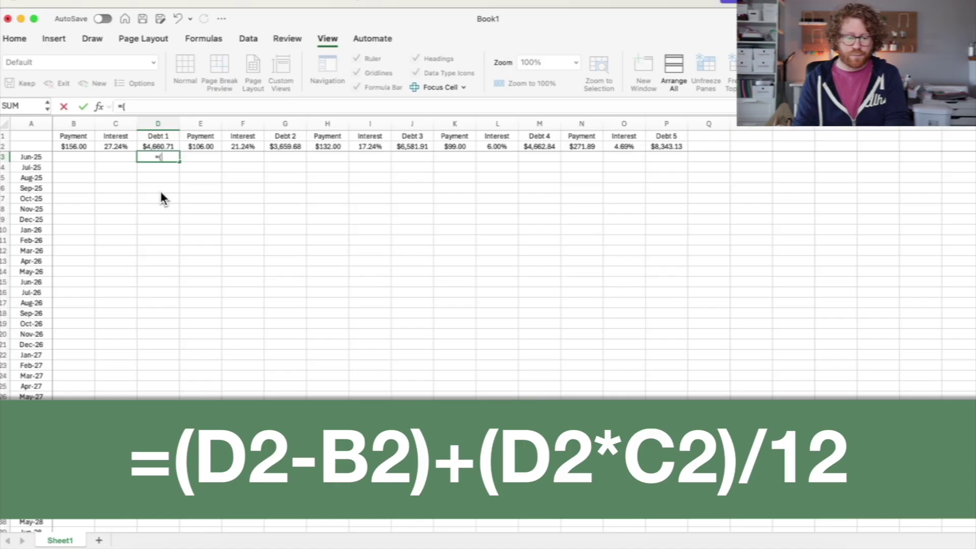
pyautogui.click(166, 147)
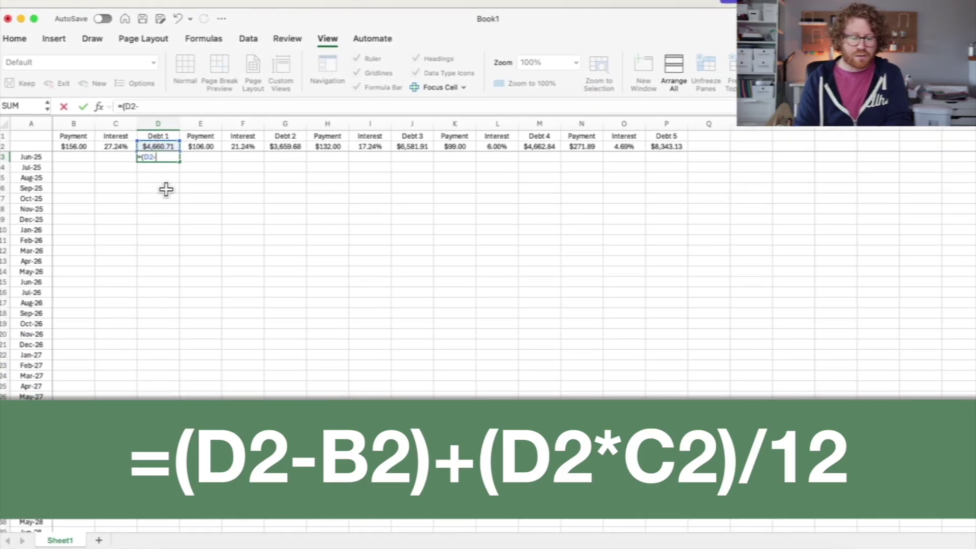
pyautogui.click(82, 147)
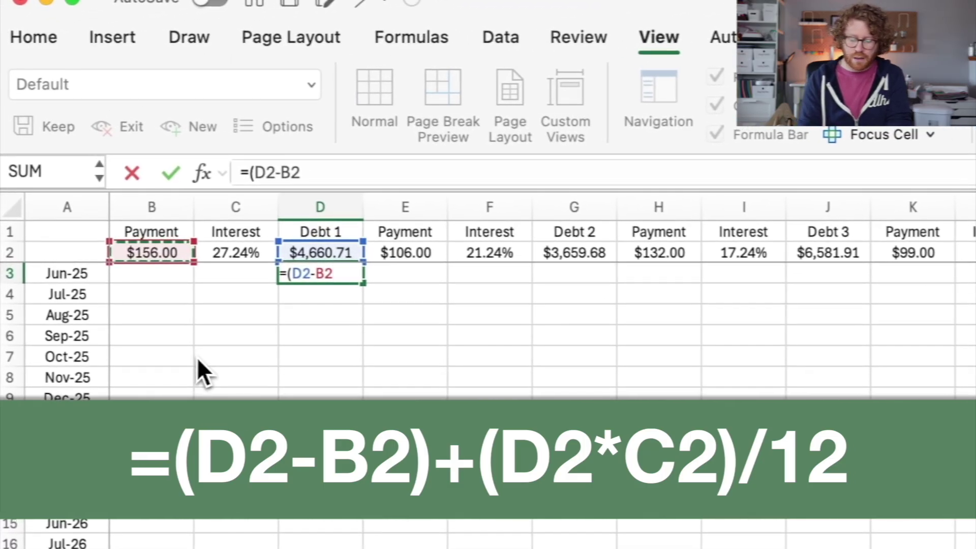
pyautogui.write(')')
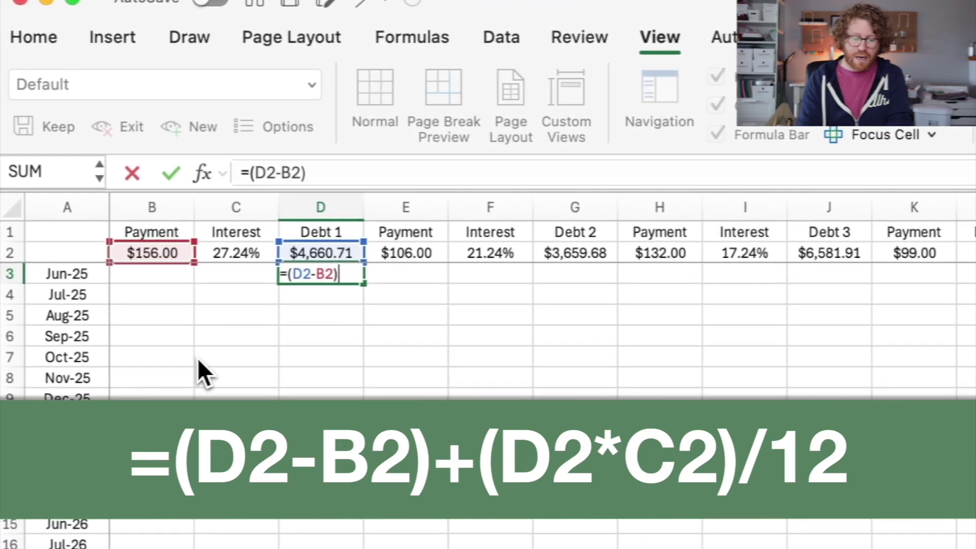
pyautogui.write('+(')
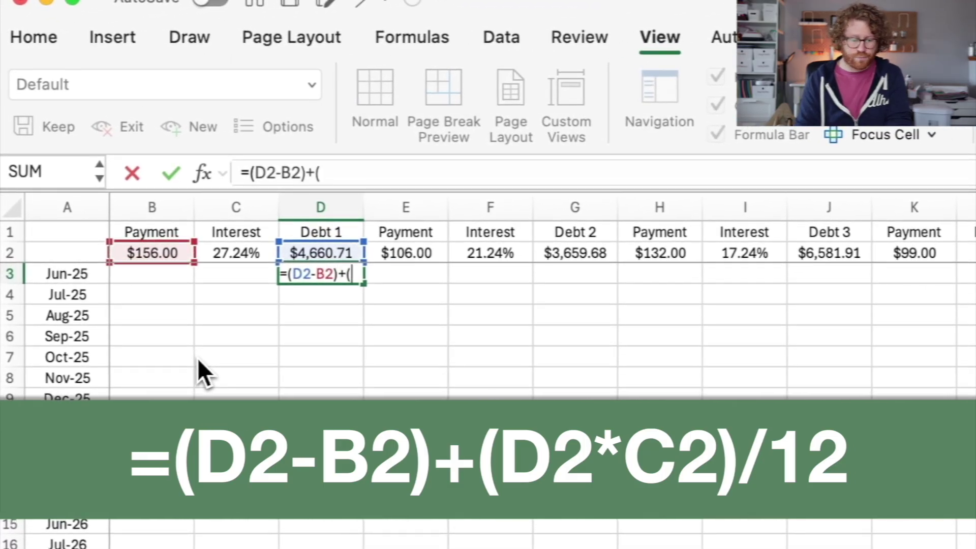
pyautogui.click(331, 255)
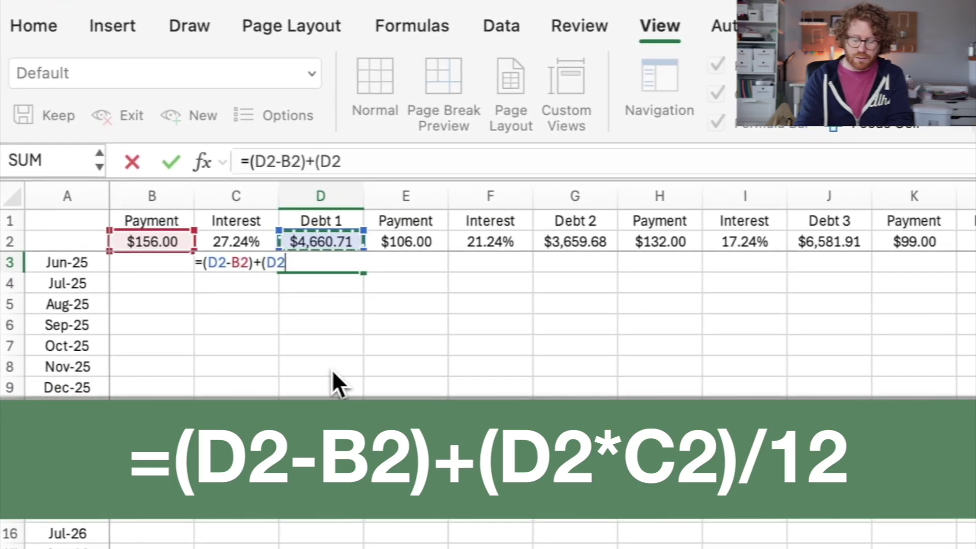
pyautogui.write('*')
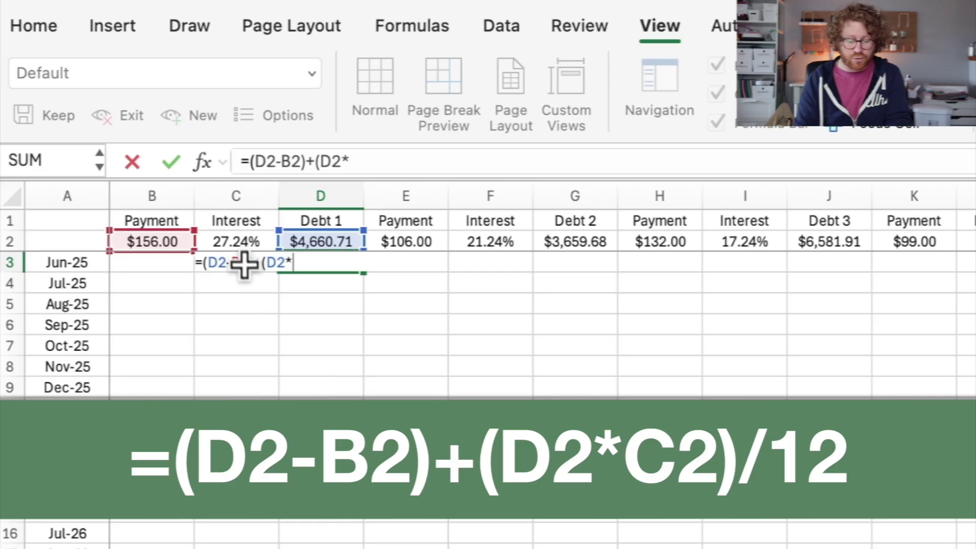
pyautogui.click(238, 243)
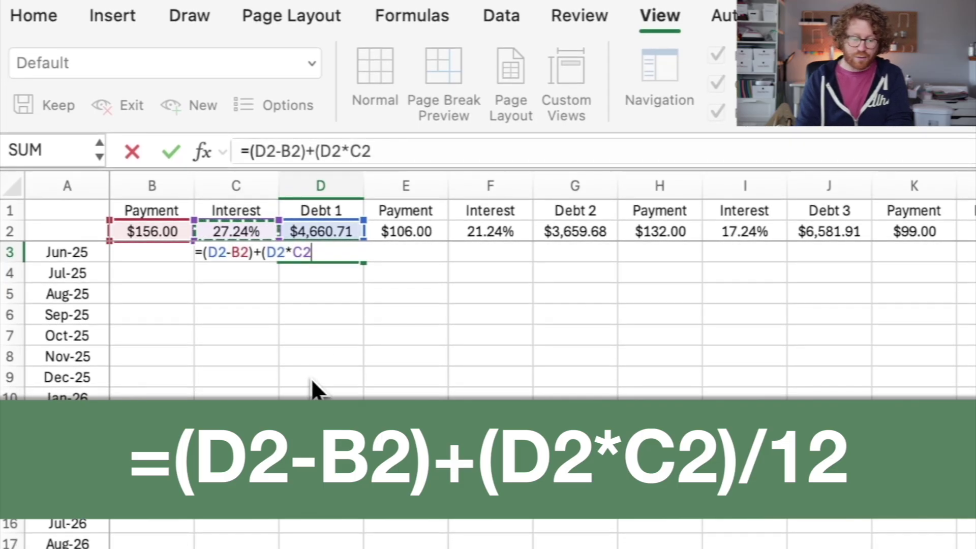
pyautogui.write(')')
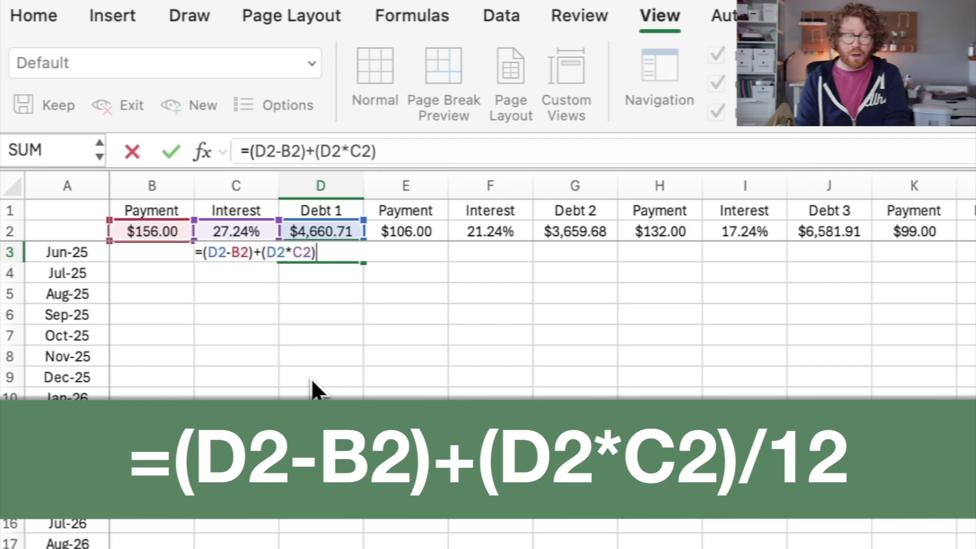
pyautogui.write('/12')
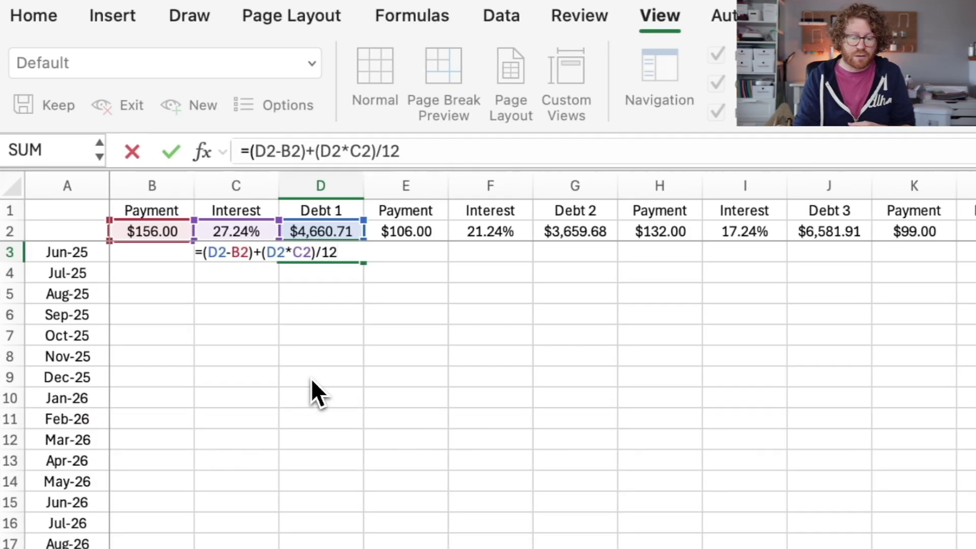
pyautogui.press('Return')
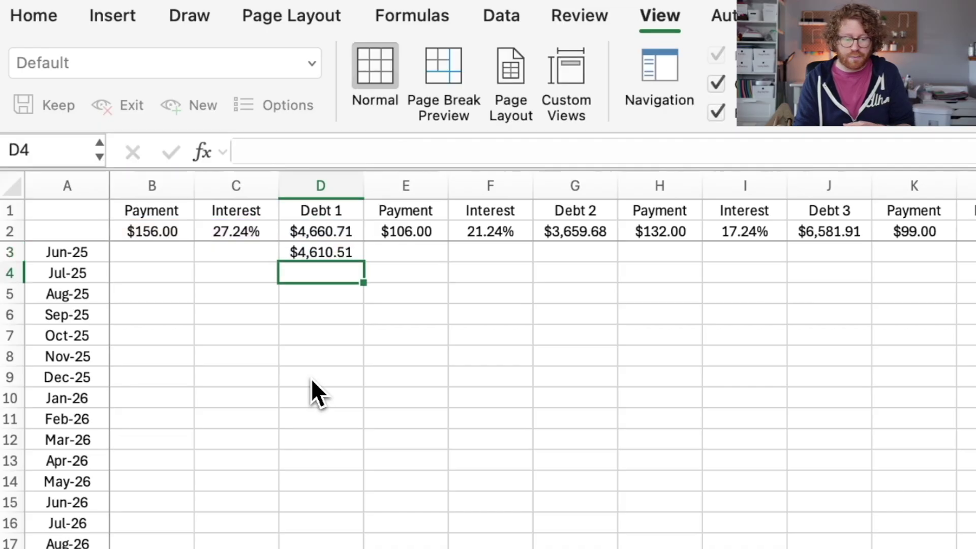
# Copy the D3 balance formula into G3, J3, M3 and P3 for Debts 2–5.
pyautogui.click(322, 254)
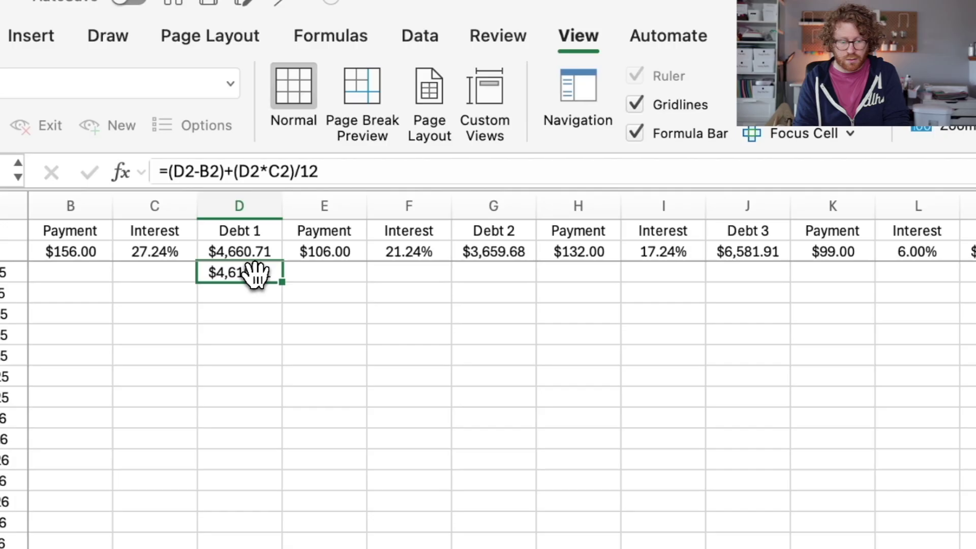
pyautogui.press('super+c')
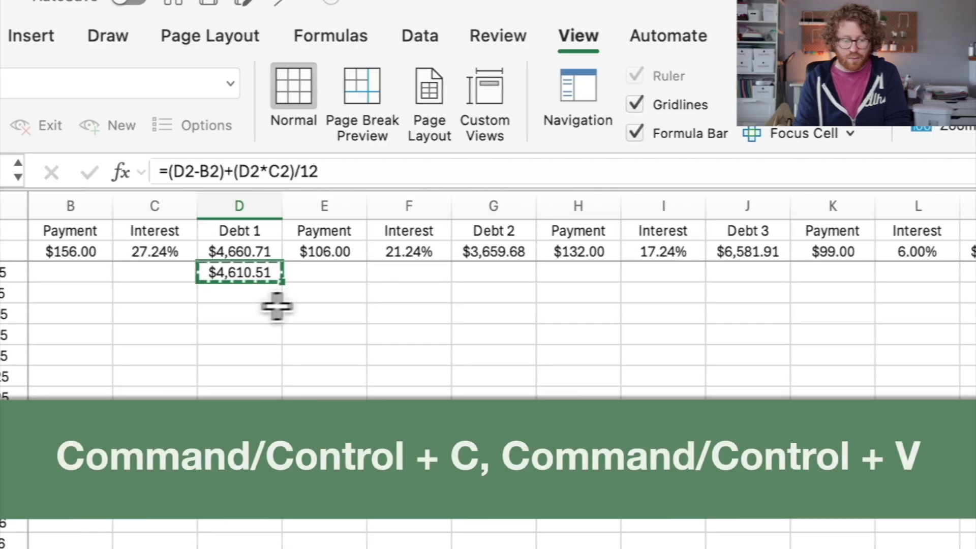
pyautogui.click(495, 277)
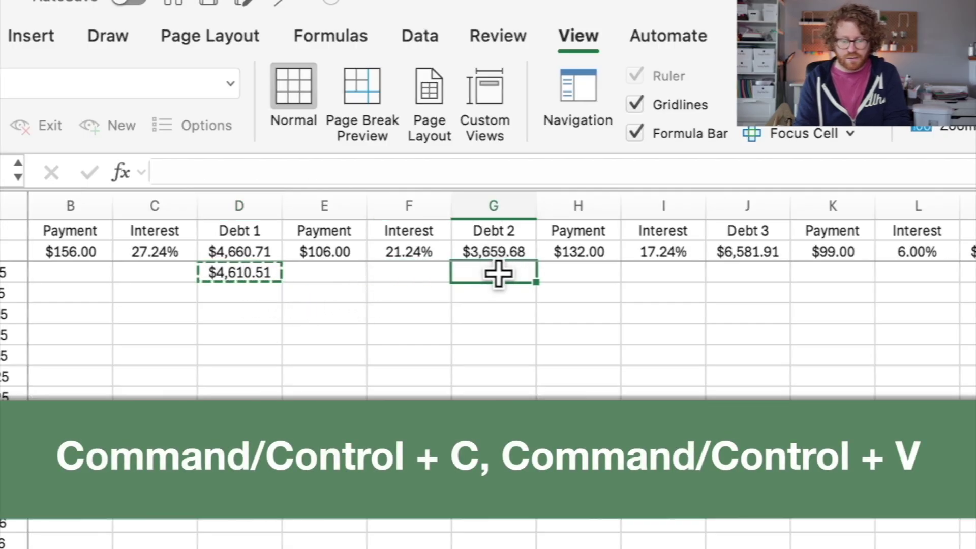
pyautogui.press('super+v')
pyautogui.click(276, 295)
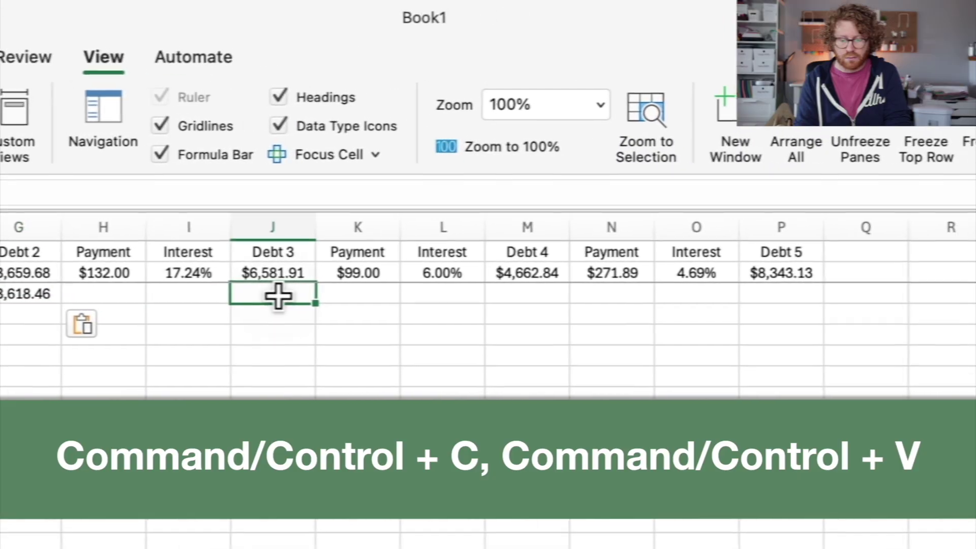
pyautogui.press('super+v')
pyautogui.click(505, 296)
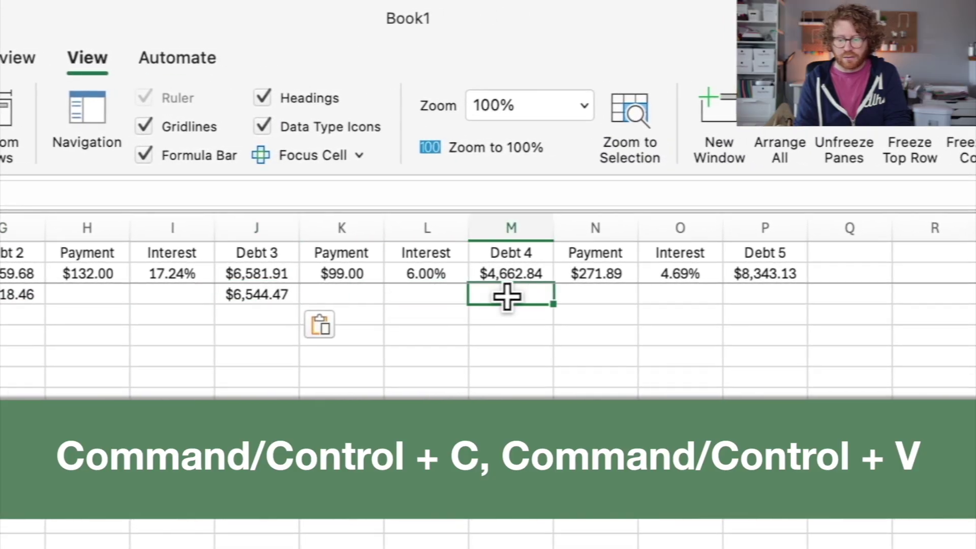
pyautogui.press('super+v')
pyautogui.click(765, 295)
pyautogui.press('super+v')
pyautogui.click(103, 201)
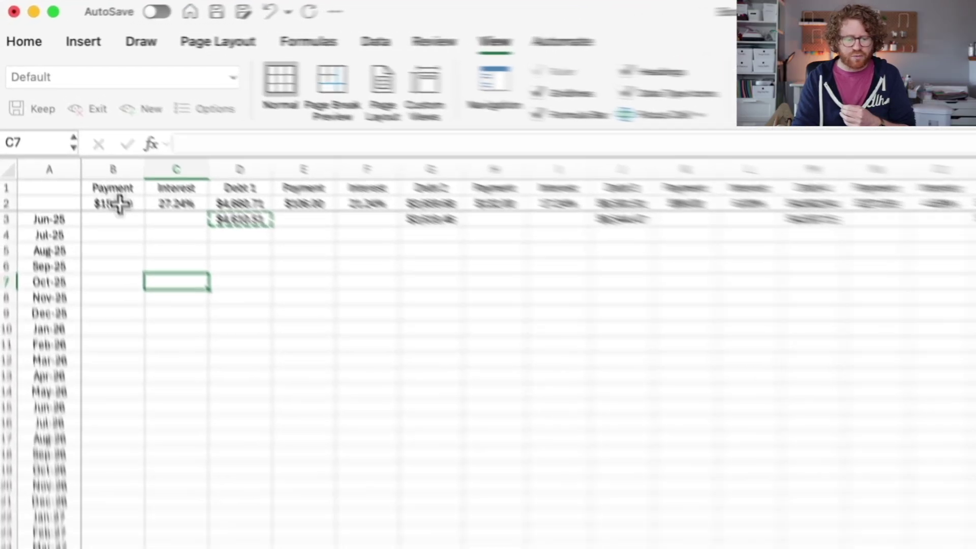
# Fill Debt 1's and Debt 2's payment and interest rate into row 3 as copied values.
pyautogui.moveTo(76, 147); pyautogui.dragTo(109, 147)
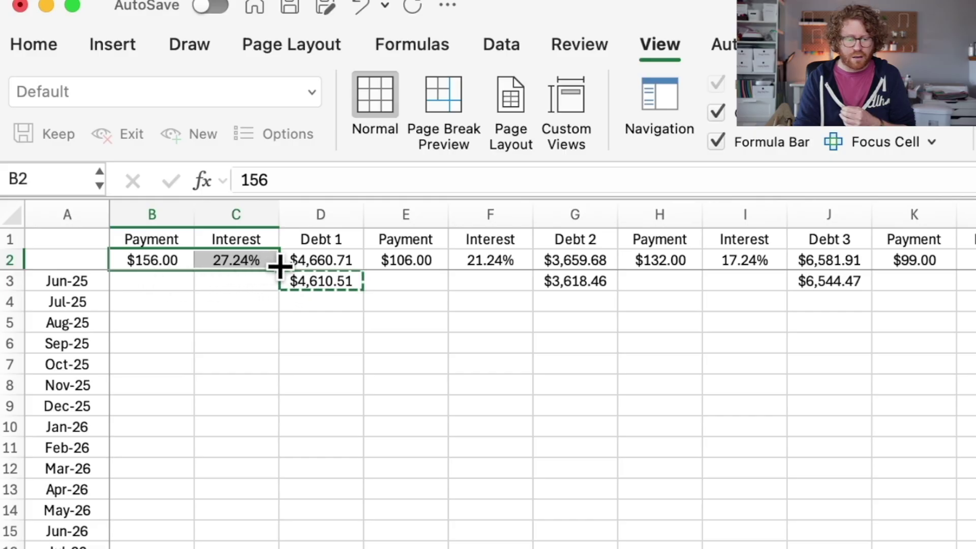
pyautogui.moveTo(279, 270); pyautogui.dragTo(277, 280)
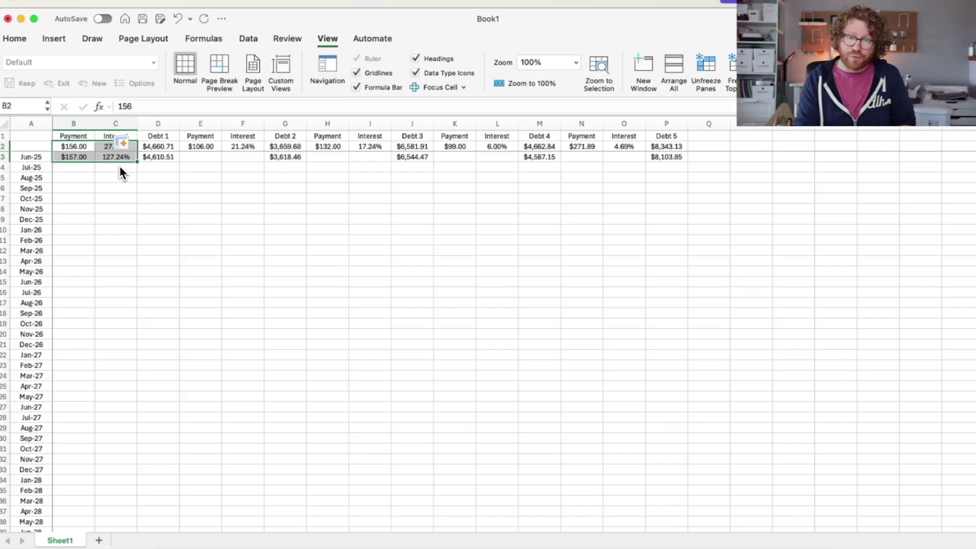
pyautogui.click(132, 143)
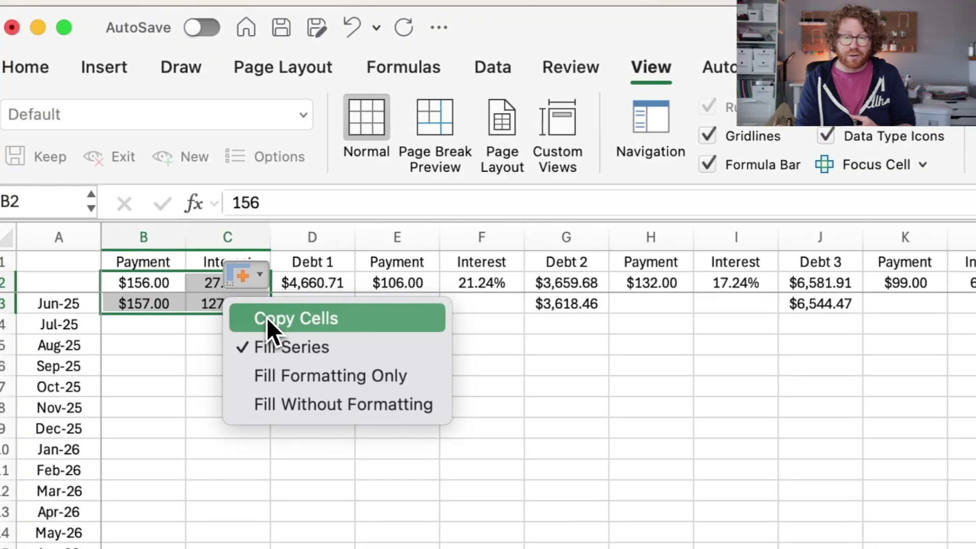
pyautogui.click(267, 319)
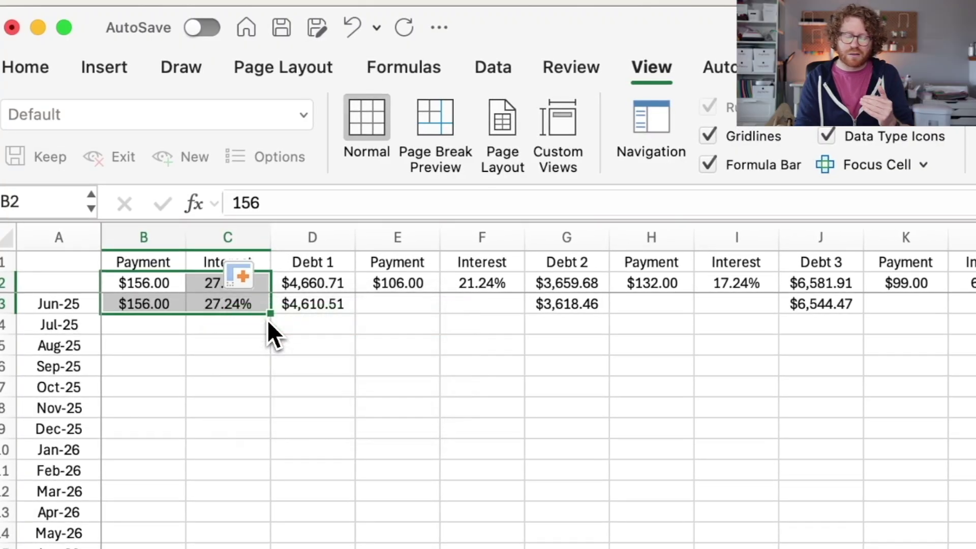
pyautogui.click(242, 329)
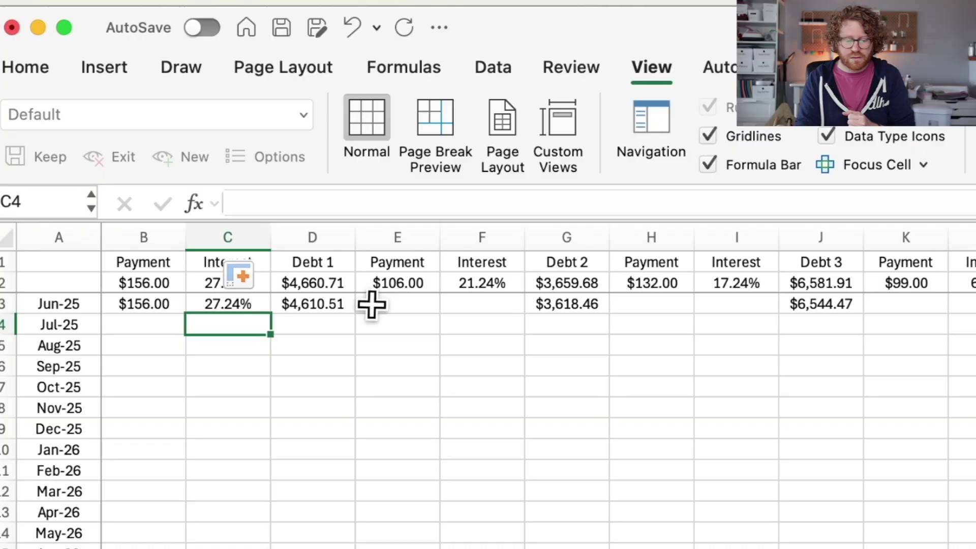
pyautogui.moveTo(394, 283); pyautogui.dragTo(453, 290)
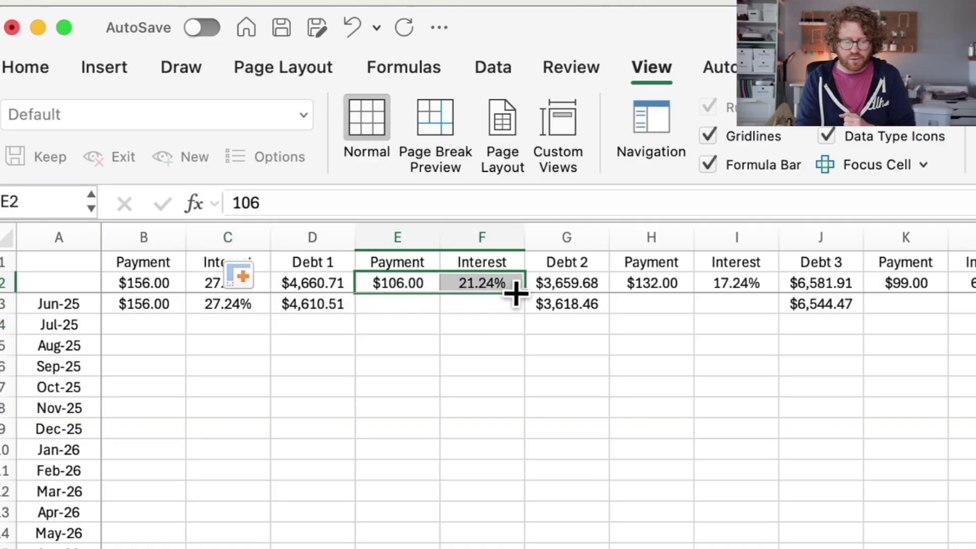
pyautogui.moveTo(524, 296); pyautogui.dragTo(524, 305)
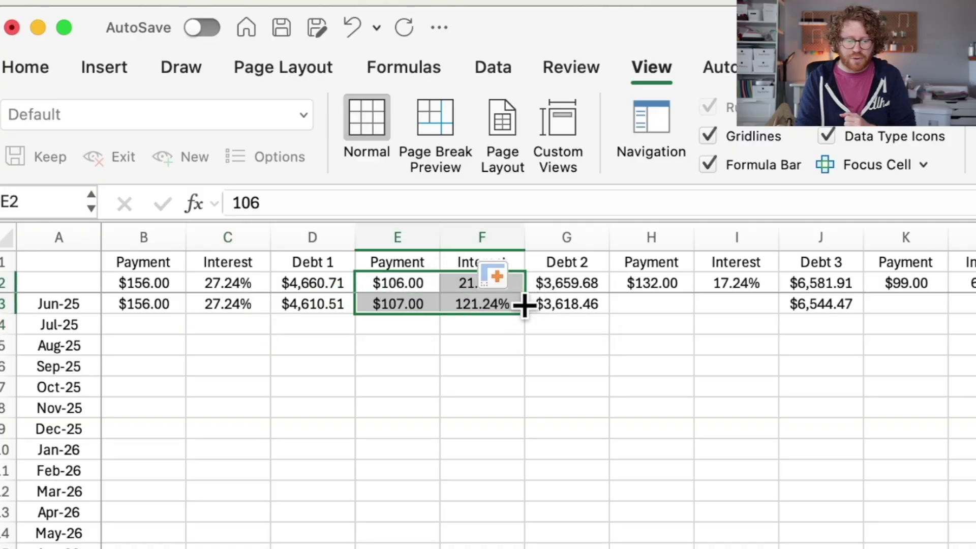
pyautogui.click(514, 276)
# Fill Debts 3, 4 and 5's payment and interest rate into row 3 as copied values.
pyautogui.moveTo(652, 282); pyautogui.dragTo(778, 314)
pyautogui.moveTo(907, 283); pyautogui.dragTo(537, 313)
pyautogui.click(510, 283)
pyautogui.click(544, 337)
pyautogui.moveTo(665, 290); pyautogui.dragTo(750, 290)
pyautogui.moveTo(791, 300); pyautogui.dragTo(798, 314)
pyautogui.click(766, 285)
pyautogui.click(803, 339)
pyautogui.click(753, 333)
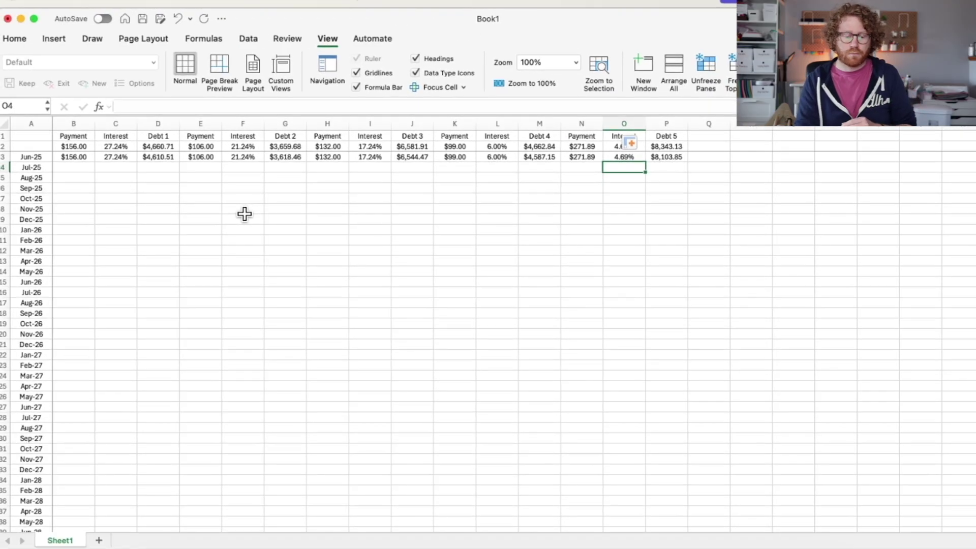
pyautogui.click(235, 210)
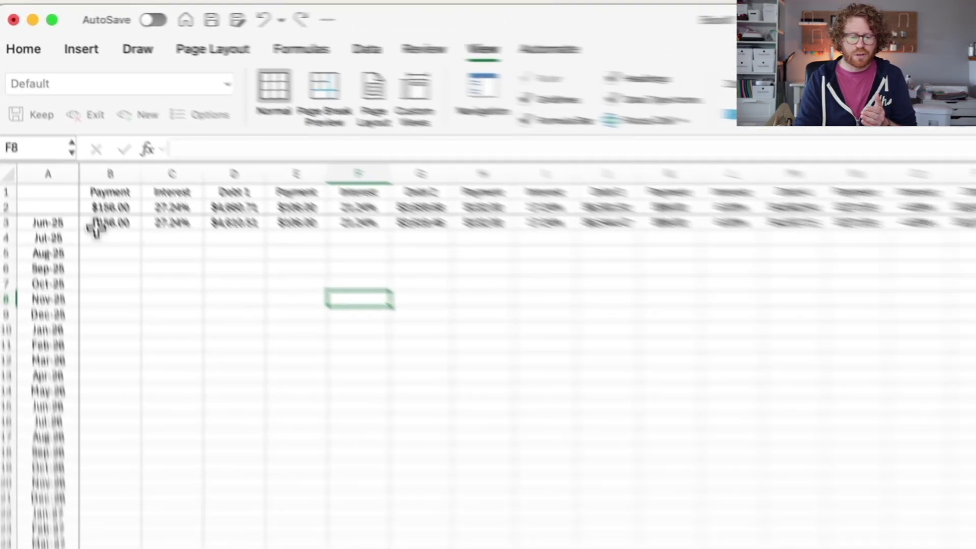
# Fill Debt 1's B3:D3 down through Jul-26 with Copy Cells so payment and interest stay constant.
pyautogui.moveTo(73, 156); pyautogui.dragTo(143, 157)
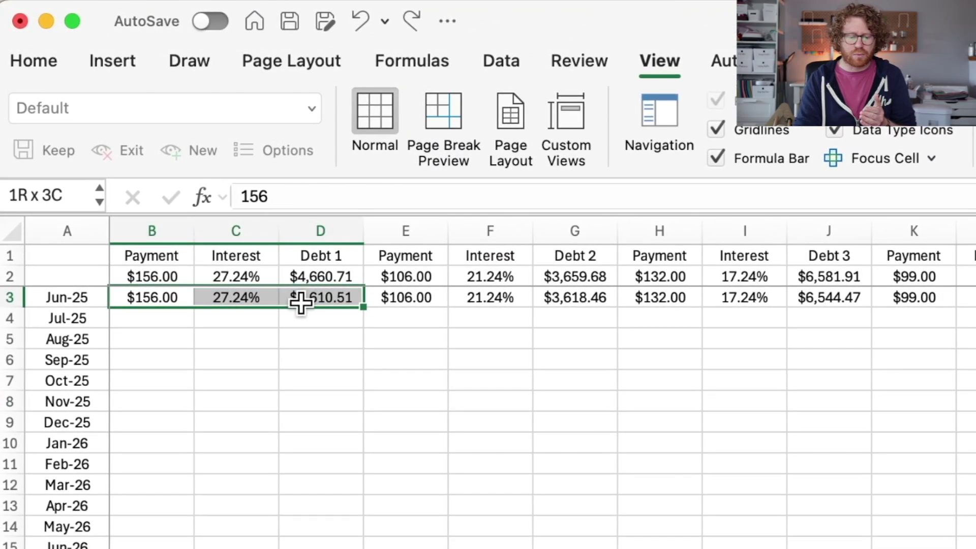
pyautogui.moveTo(304, 304); pyautogui.dragTo(304, 303)
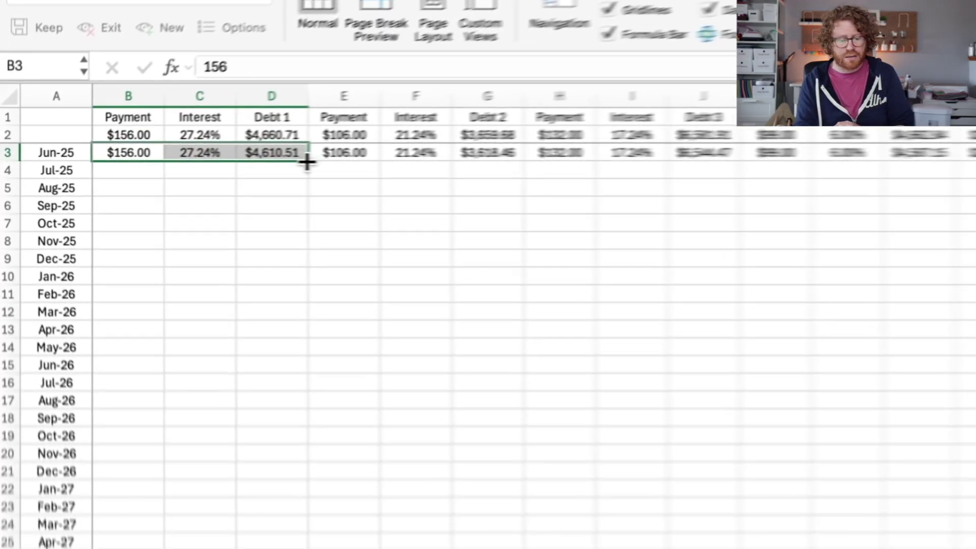
pyautogui.moveTo(180, 162); pyautogui.dragTo(178, 173)
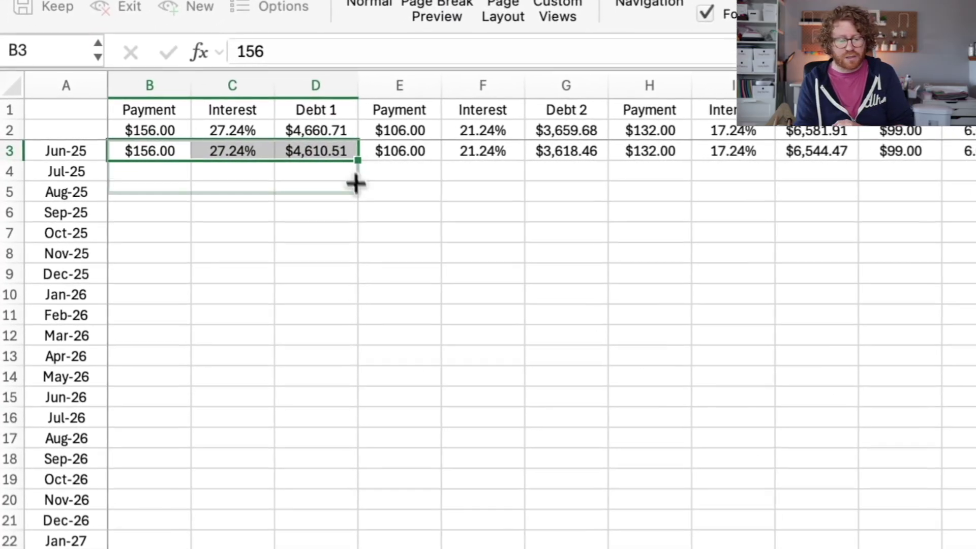
pyautogui.moveTo(356, 184); pyautogui.dragTo(348, 439)
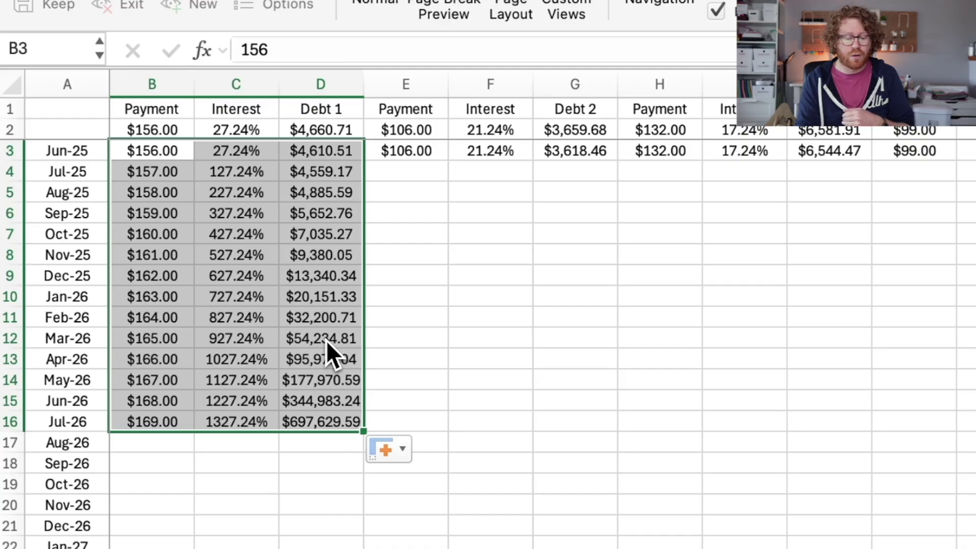
pyautogui.click(403, 450)
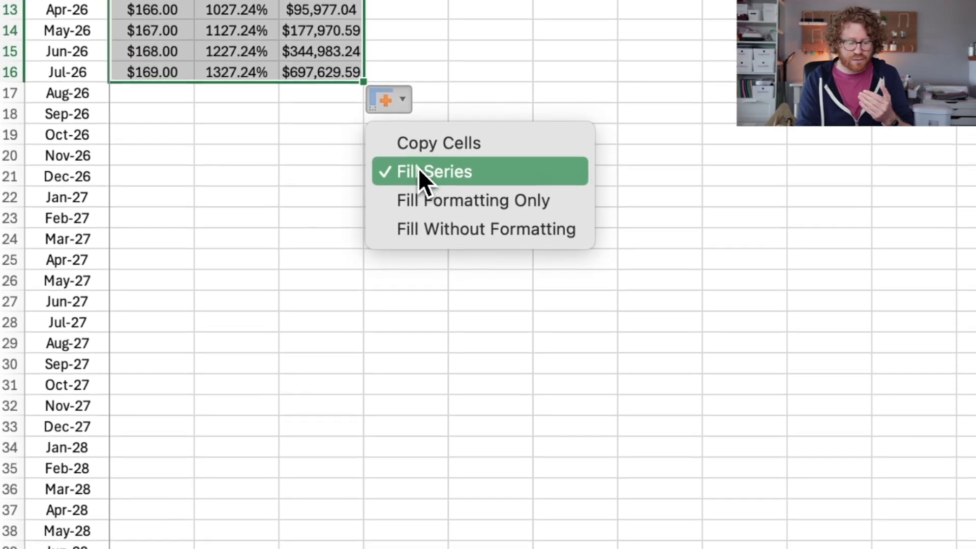
pyautogui.click(426, 154)
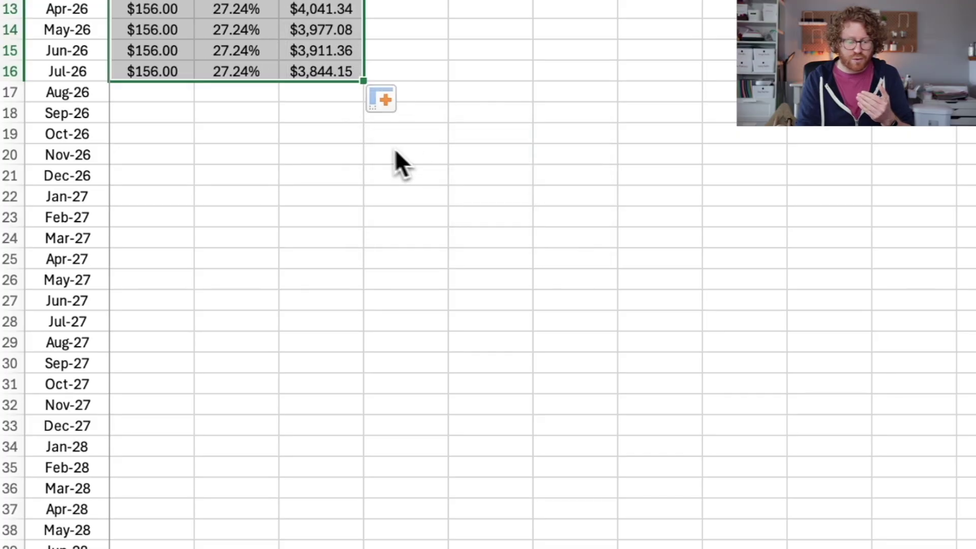
# Extend Debt 1's rows down to Aug-29, where the balance reaches -$75.68.
pyautogui.moveTo(364, 80); pyautogui.dragTo(369, 439)
pyautogui.scroll(-5, 447, 413)
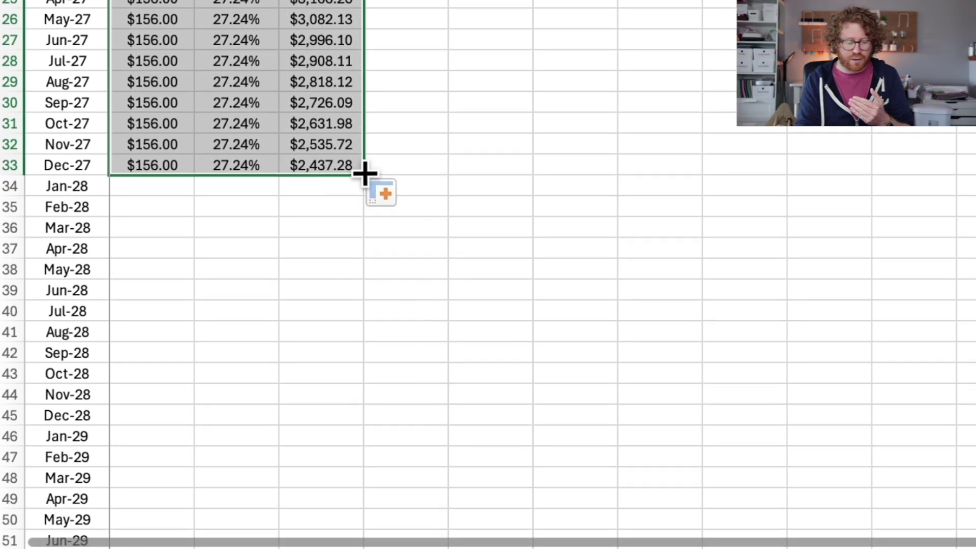
pyautogui.moveTo(363, 174); pyautogui.dragTo(360, 485)
pyautogui.moveTo(360, 426); pyautogui.dragTo(292, 427)
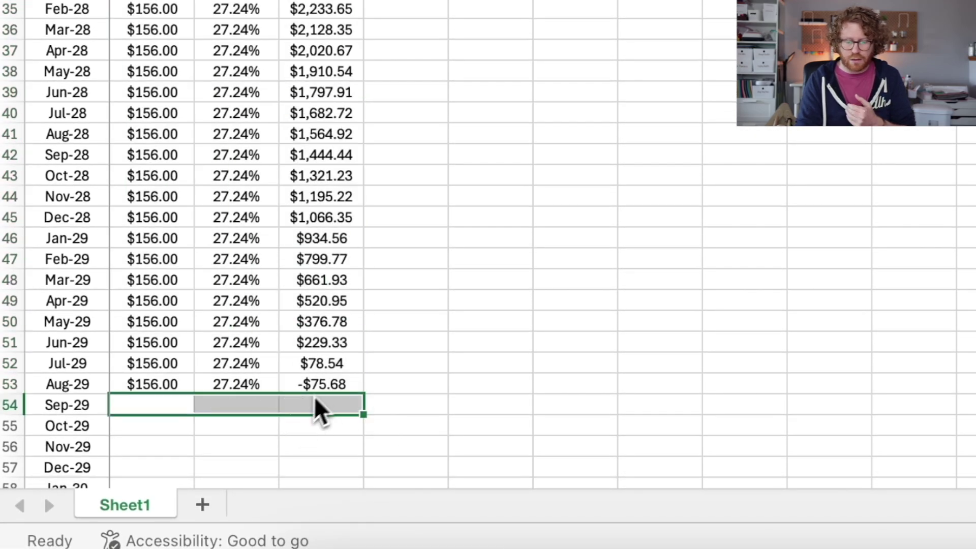
pyautogui.click(319, 384)
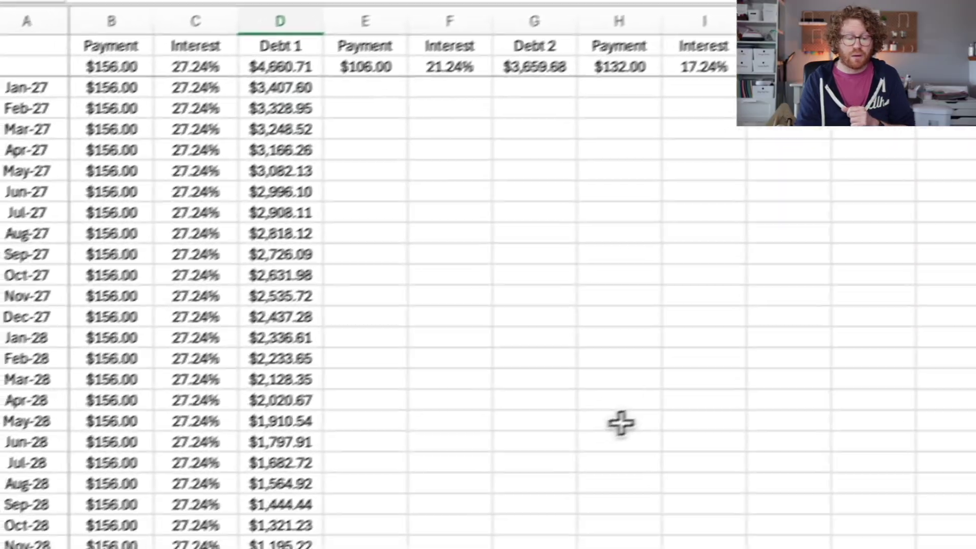
pyautogui.click(621, 424)
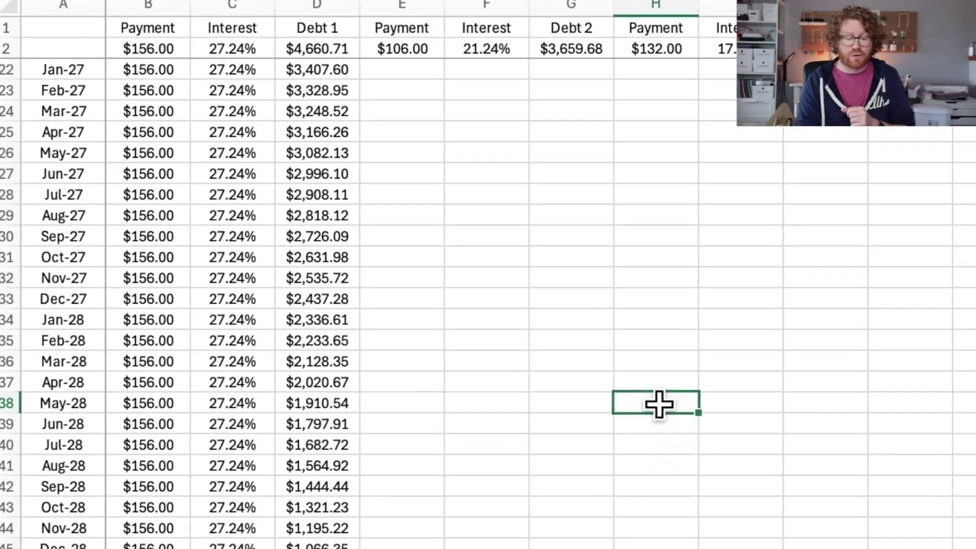
pyautogui.scroll(6, 361, 392)
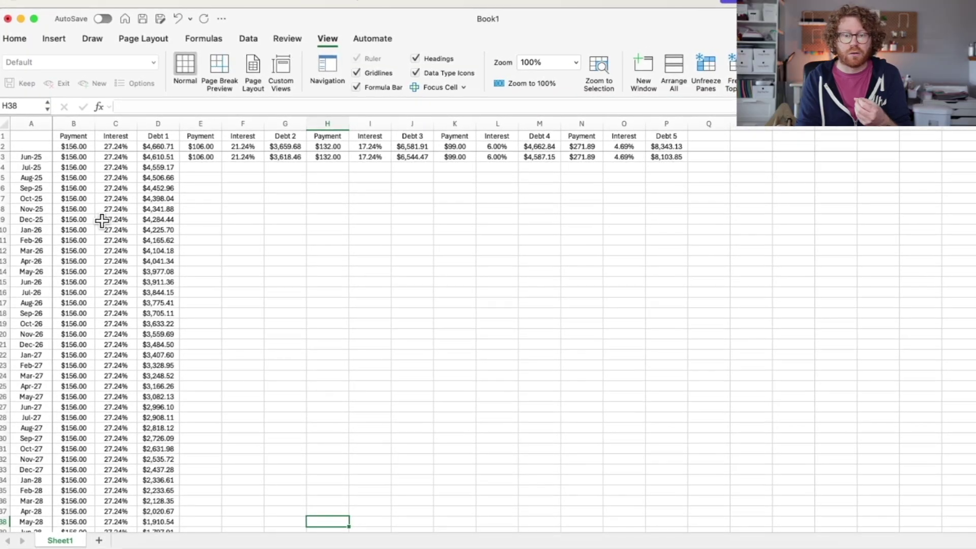
# Select every cell of the debt sheet with Cmd+A.
pyautogui.press('super+a')
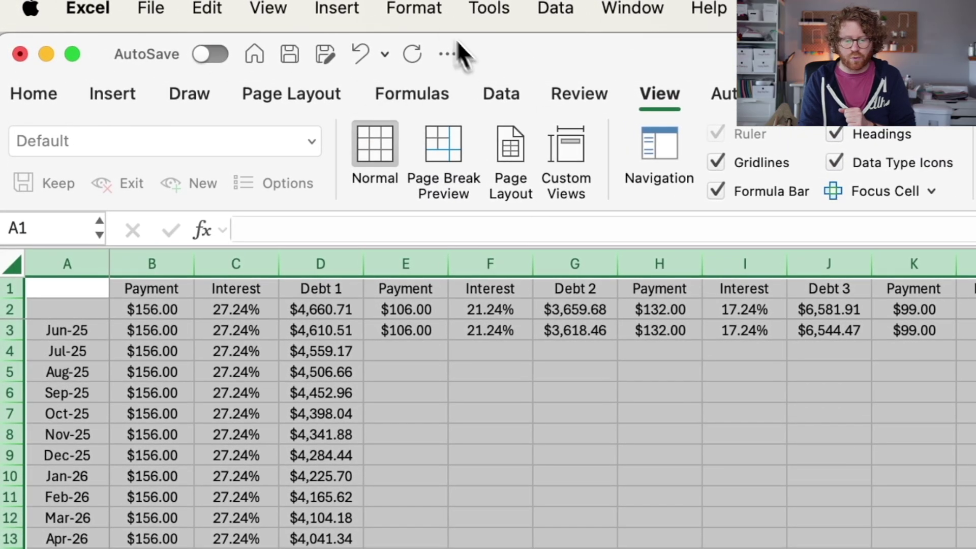
# Start a new Classic conditional formatting rule of type 'Format only cells that contain'.
pyautogui.click(416, 8)
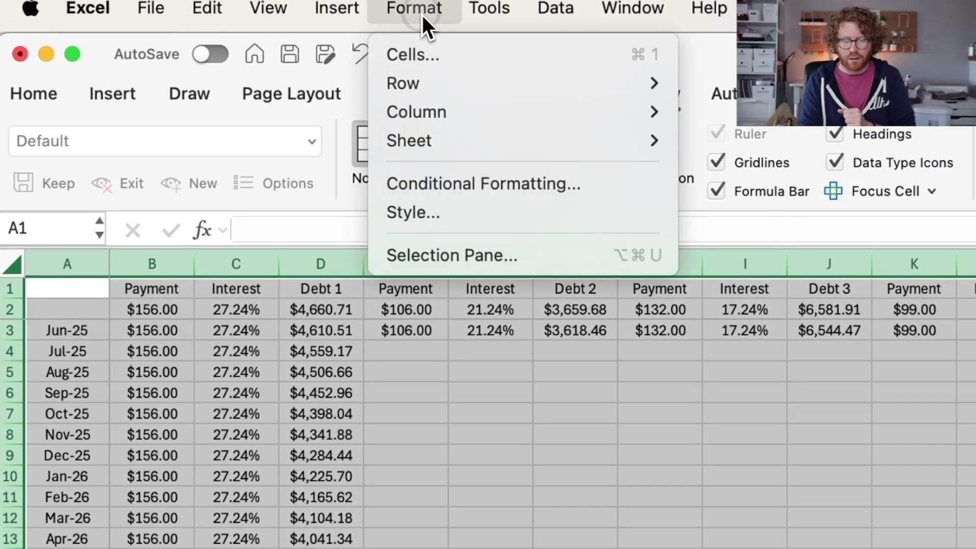
pyautogui.click(461, 191)
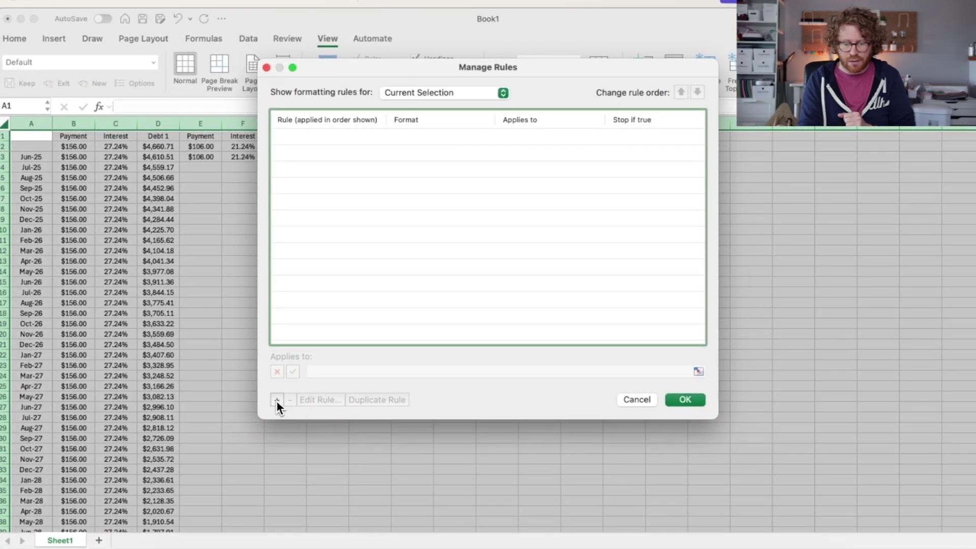
pyautogui.click(277, 400)
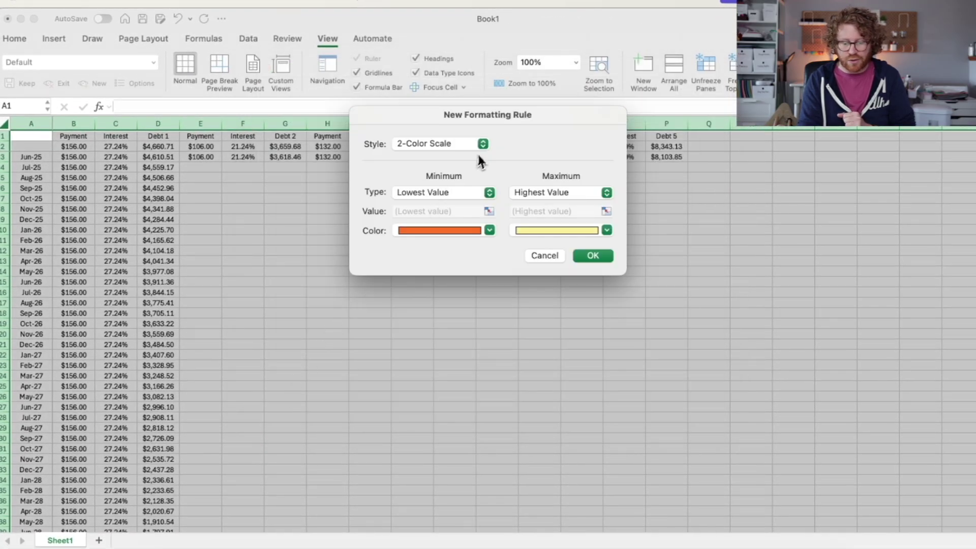
pyautogui.click(483, 147)
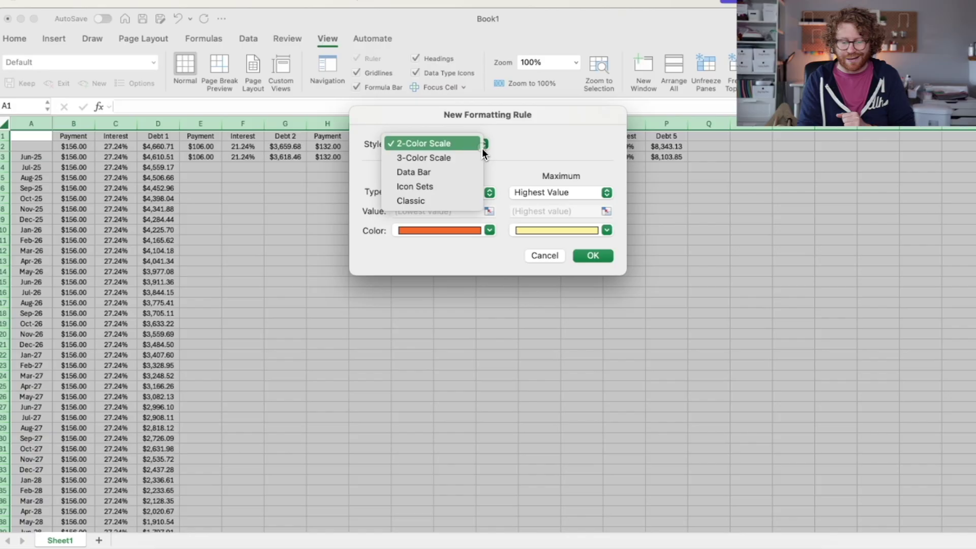
pyautogui.click(454, 201)
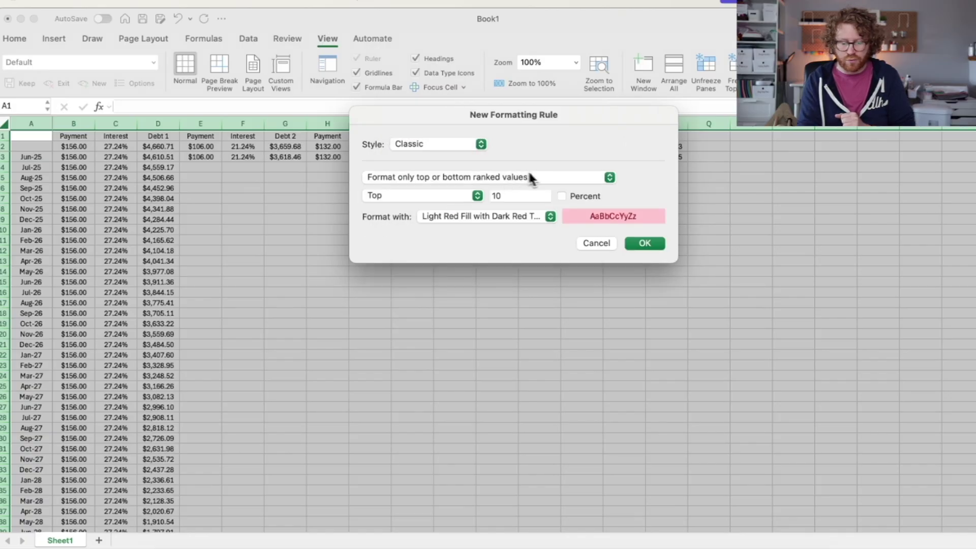
pyautogui.click(564, 178)
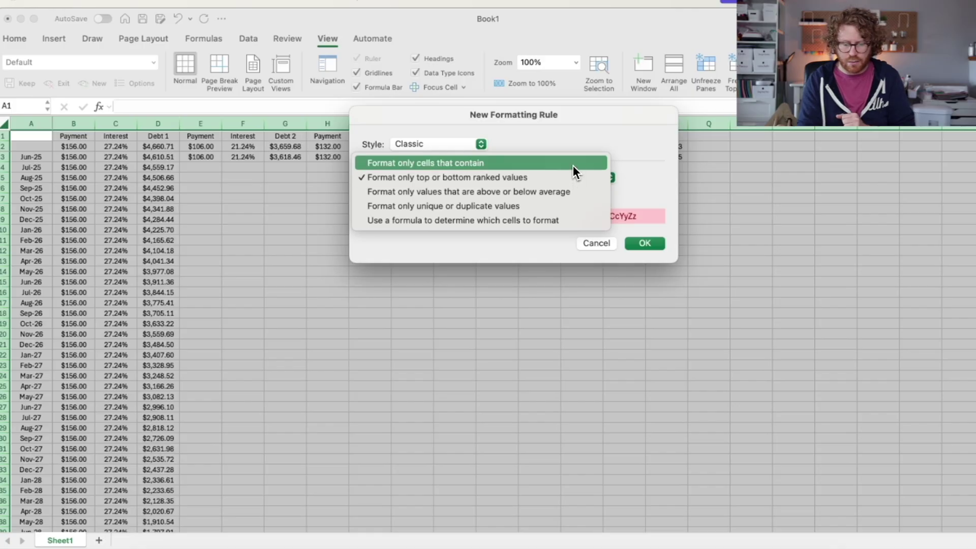
pyautogui.click(573, 166)
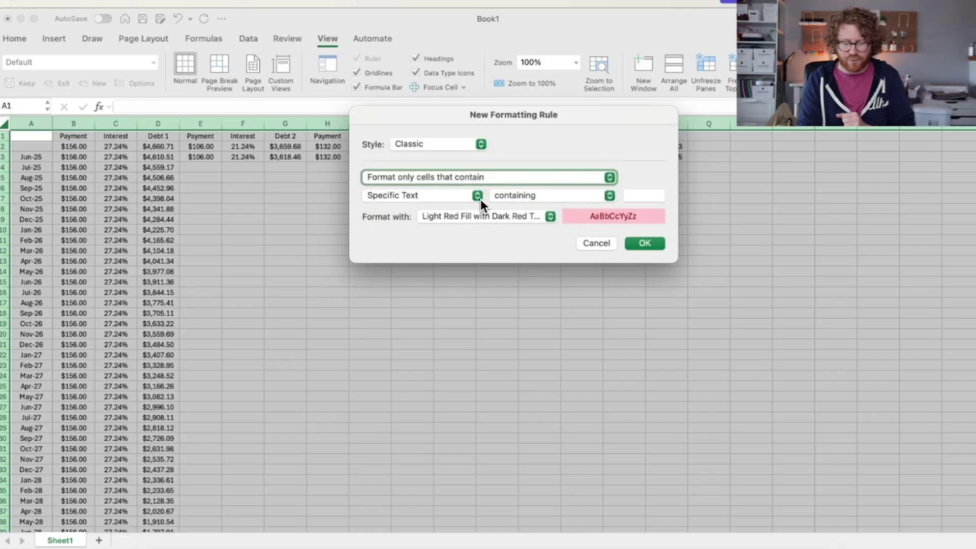
# Set the rule to Cell Value less than 0 with Green Fill with Dark Green Text, and apply it.
pyautogui.click(478, 196)
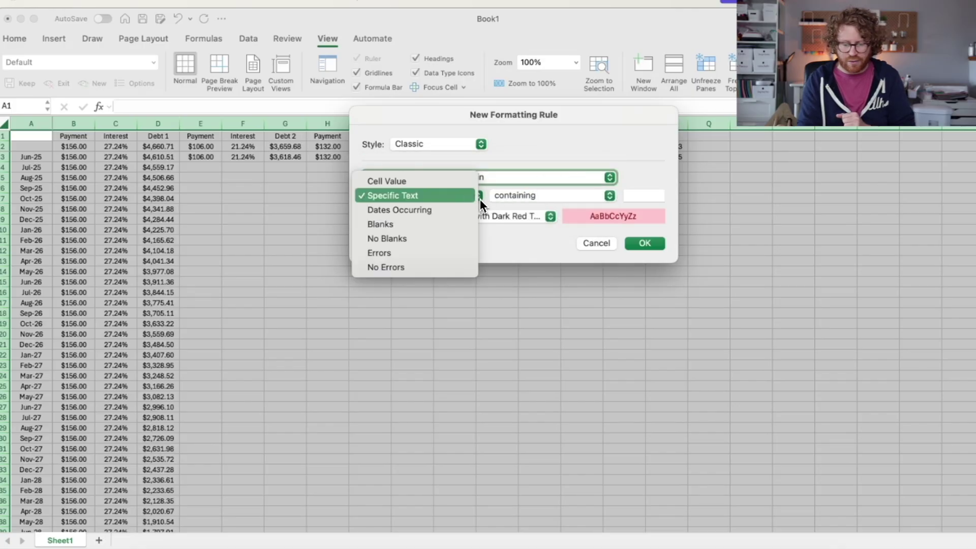
pyautogui.click(452, 182)
pyautogui.click(539, 197)
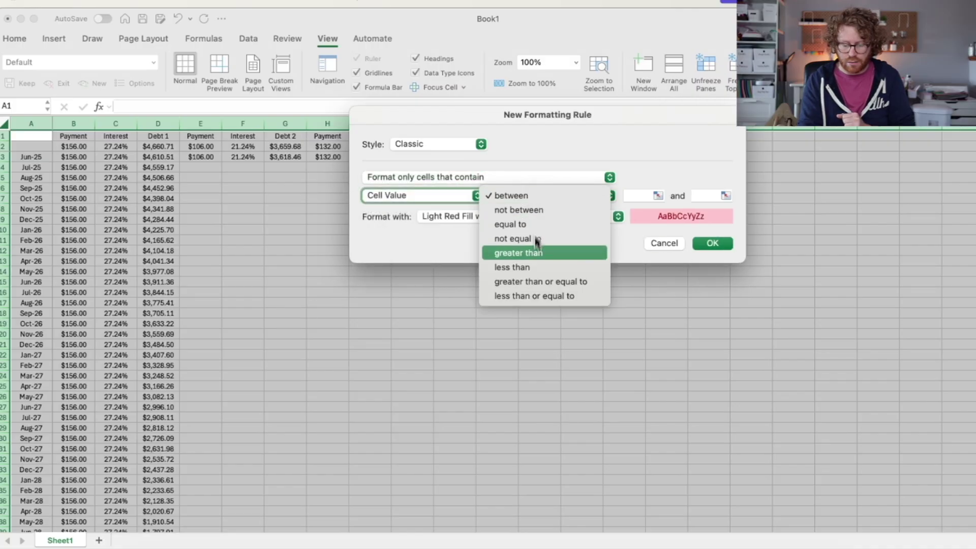
pyautogui.click(531, 267)
pyautogui.click(634, 198)
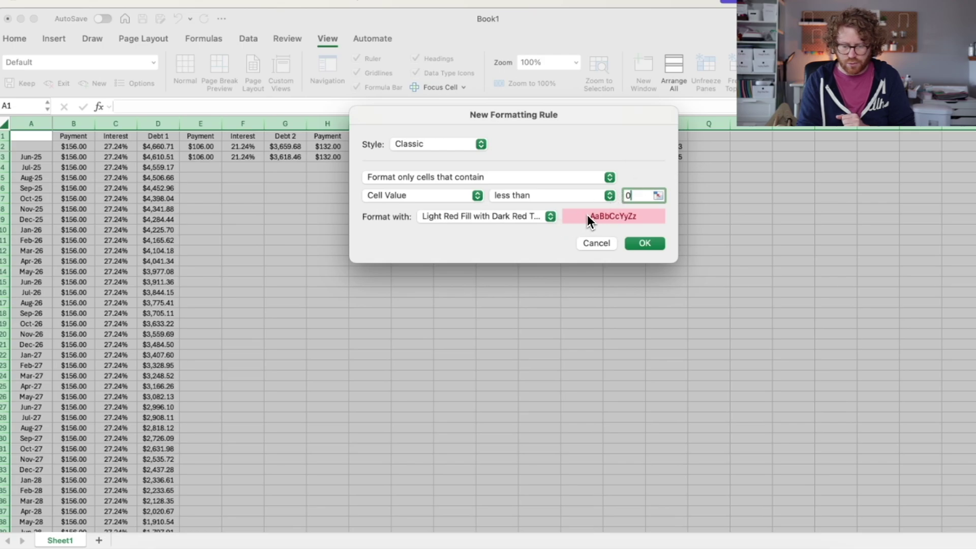
pyautogui.click(552, 219)
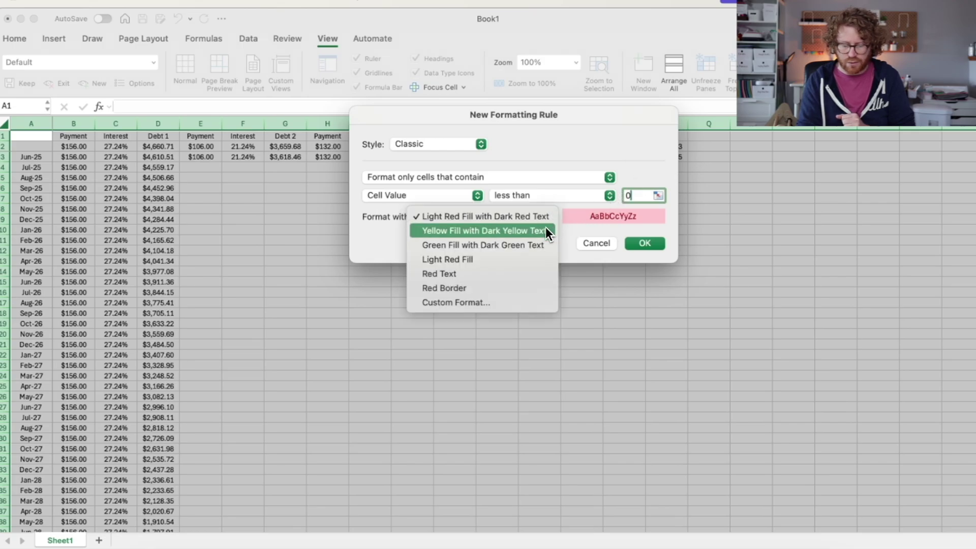
pyautogui.click(540, 246)
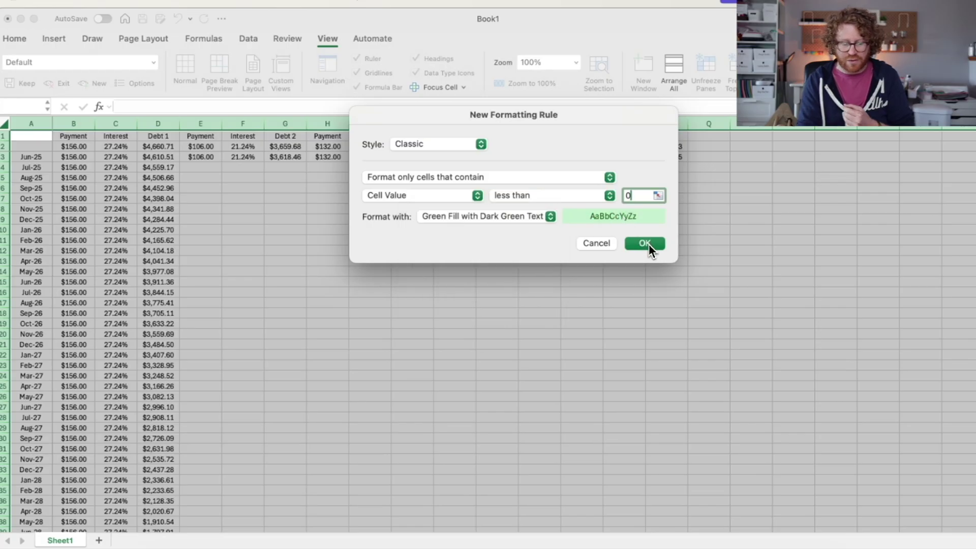
pyautogui.click(649, 245)
pyautogui.click(680, 414)
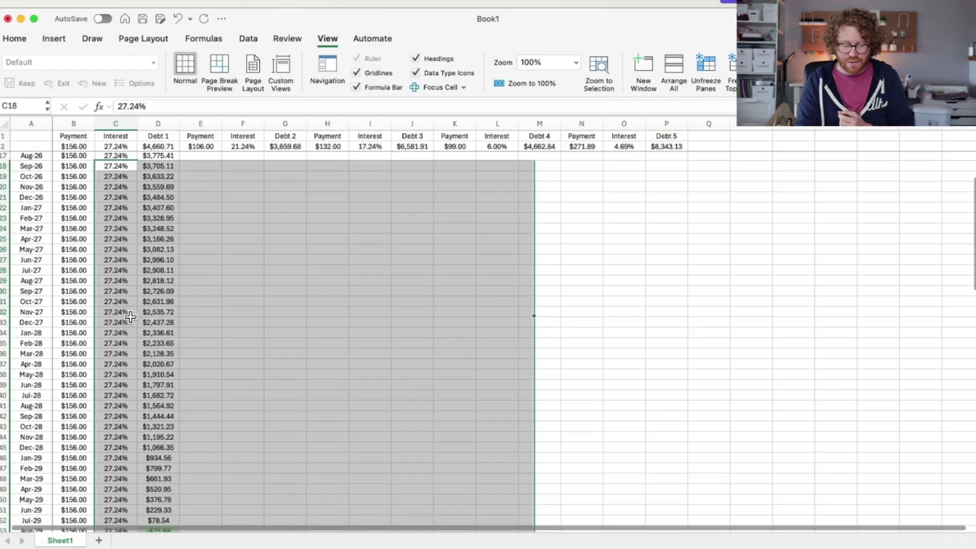
pyautogui.click(130, 317)
pyautogui.scroll(-8, 130, 317)
# Copy Debt 2's E3:G3 down monthly until its balance first reaches -$18.07.
pyautogui.click(173, 293)
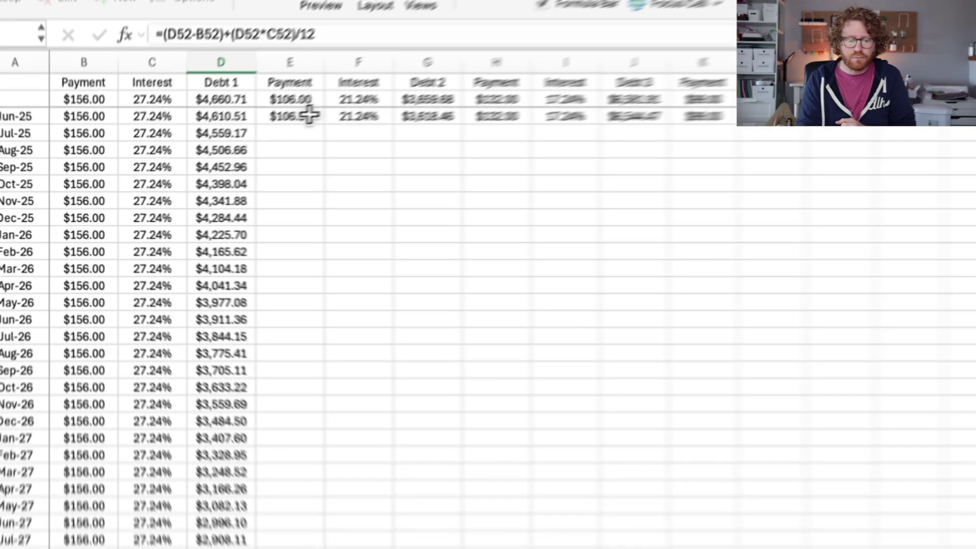
pyautogui.moveTo(217, 157); pyautogui.dragTo(278, 157)
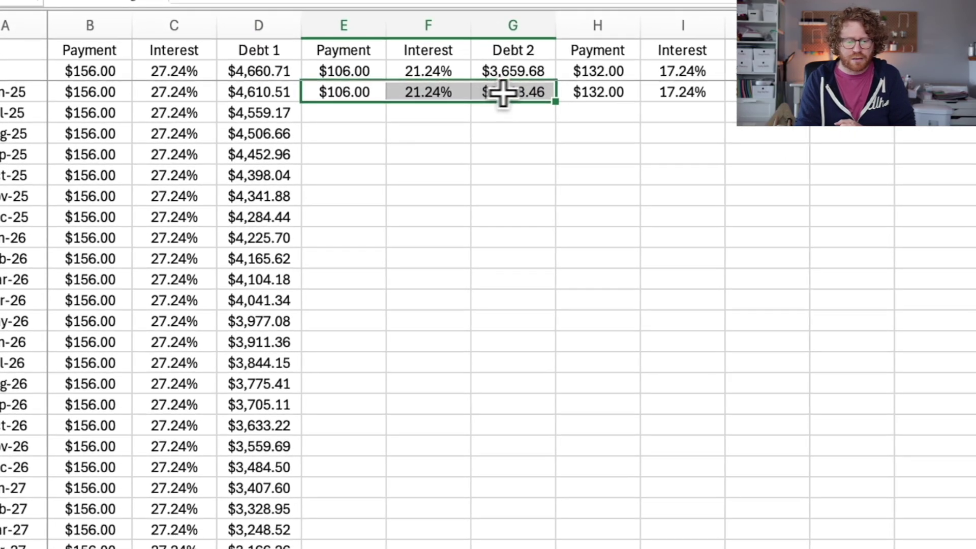
pyautogui.moveTo(557, 101); pyautogui.dragTo(554, 294)
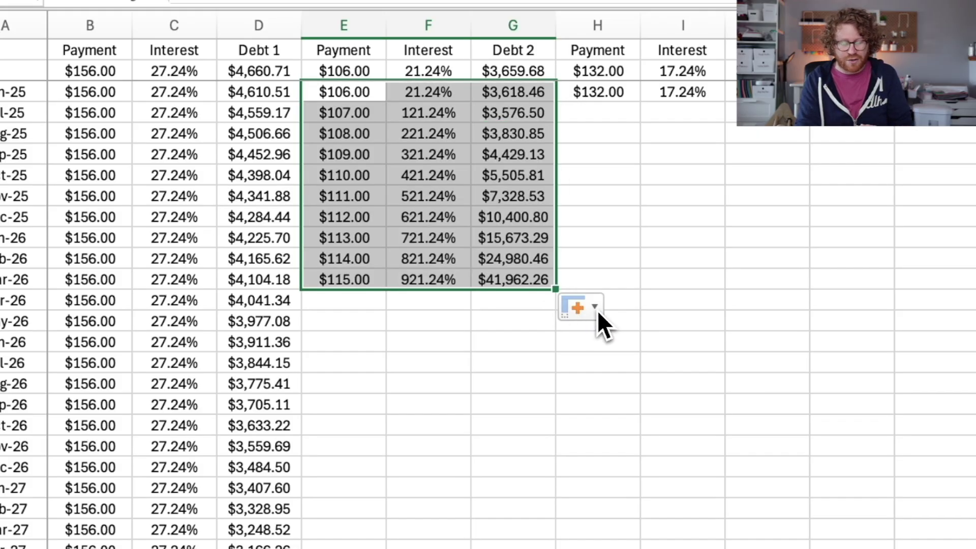
pyautogui.click(609, 354)
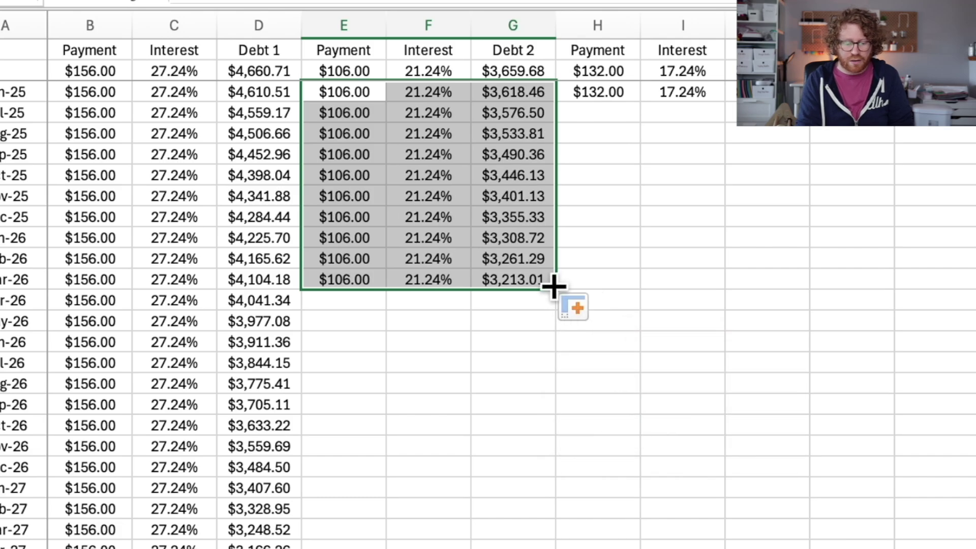
pyautogui.moveTo(556, 288); pyautogui.dragTo(519, 497)
pyautogui.scroll(-5, 524, 351)
pyautogui.scroll(-10, 523, 512)
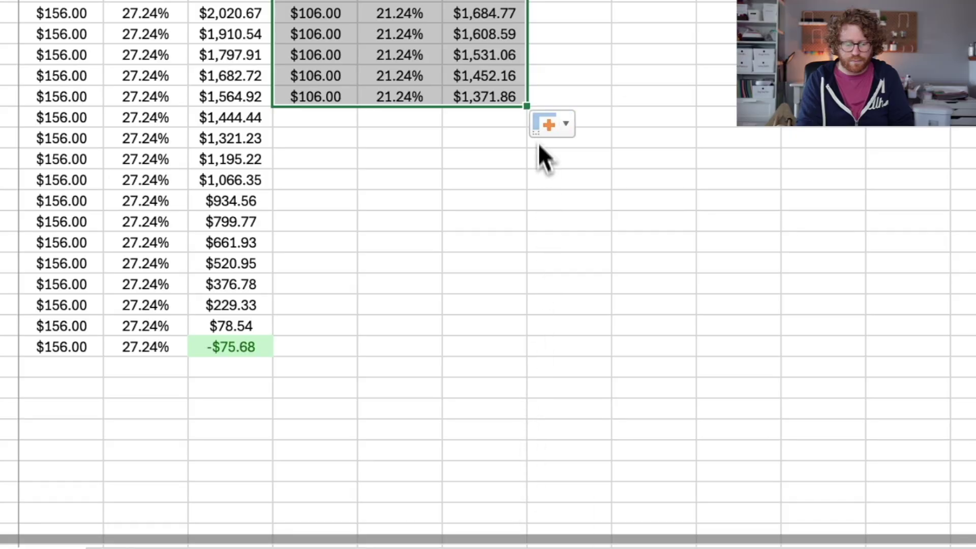
pyautogui.moveTo(528, 104); pyautogui.dragTo(518, 497)
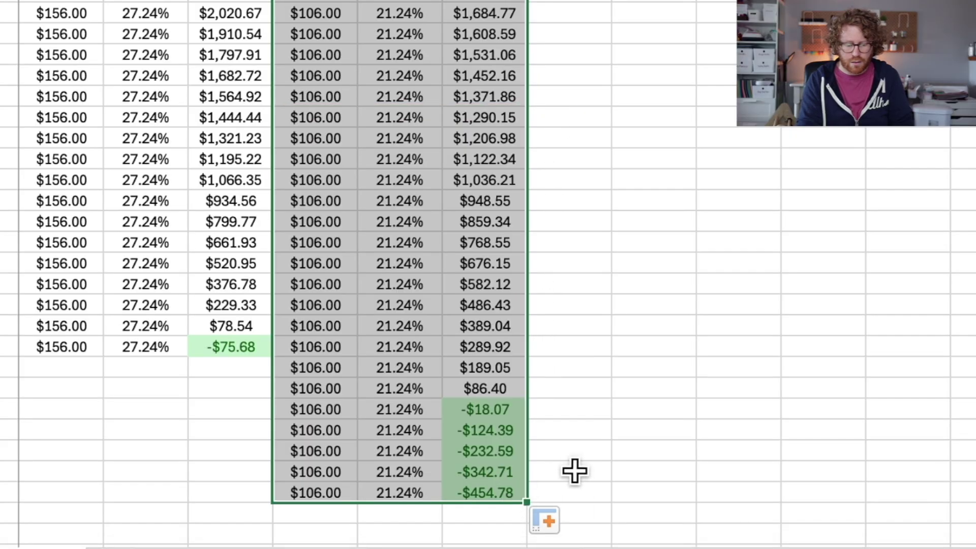
pyautogui.click(575, 472)
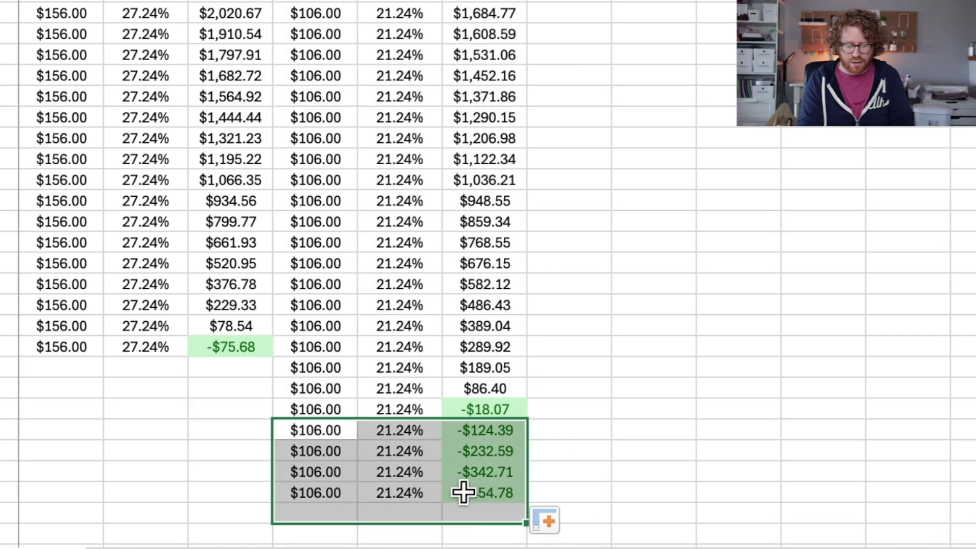
pyautogui.moveTo(539, 432); pyautogui.dragTo(667, 430)
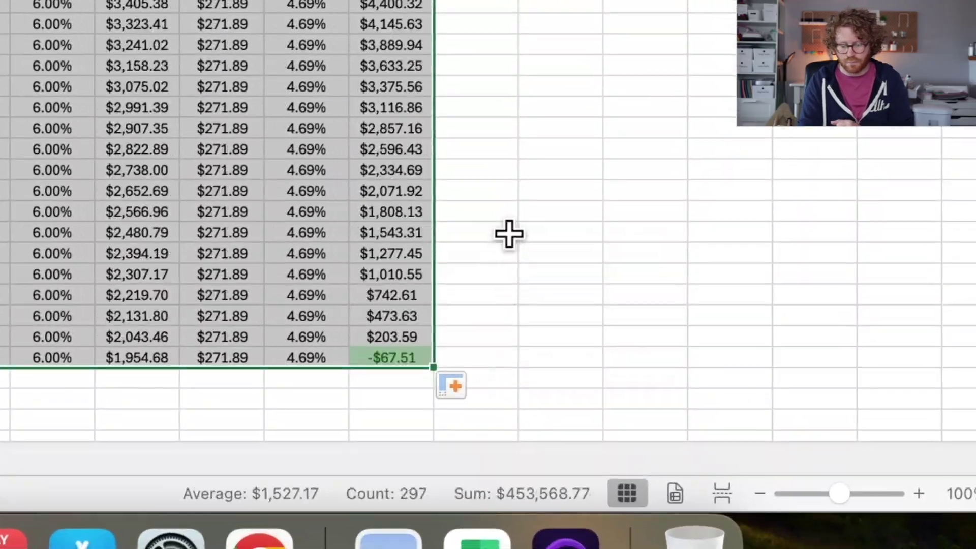
# Fill Debts 3 and 4 down from row 35, ending Debt 4 at -$15.81 in Nov-29 and continuing Debt 3.
pyautogui.moveTo(328, 406); pyautogui.dragTo(563, 503)
pyautogui.scroll(-5, 562, 504)
pyautogui.click(570, 412)
pyautogui.click(595, 442)
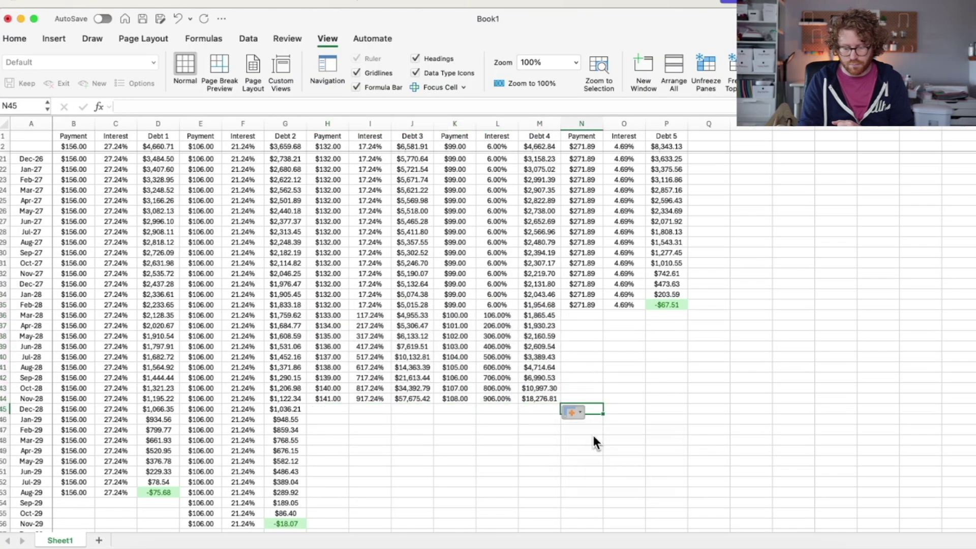
pyautogui.moveTo(562, 403); pyautogui.dragTo(560, 469)
pyautogui.moveTo(458, 401); pyautogui.dragTo(541, 466)
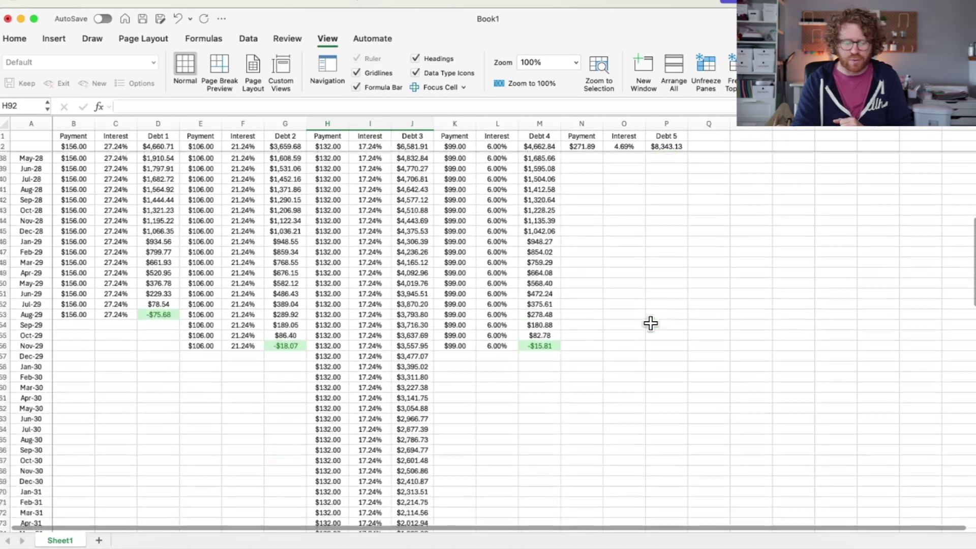
pyautogui.scroll(-2, 649, 324)
# Give row 91 (Oct-32, Debt 3's -$87.43 payoff) a light green fill.
pyautogui.click(550, 388)
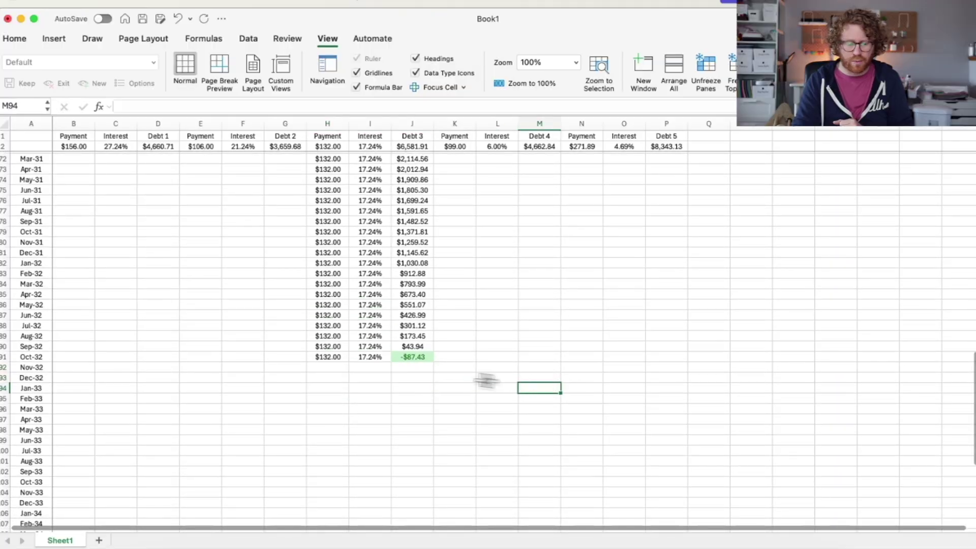
pyautogui.click(4, 358)
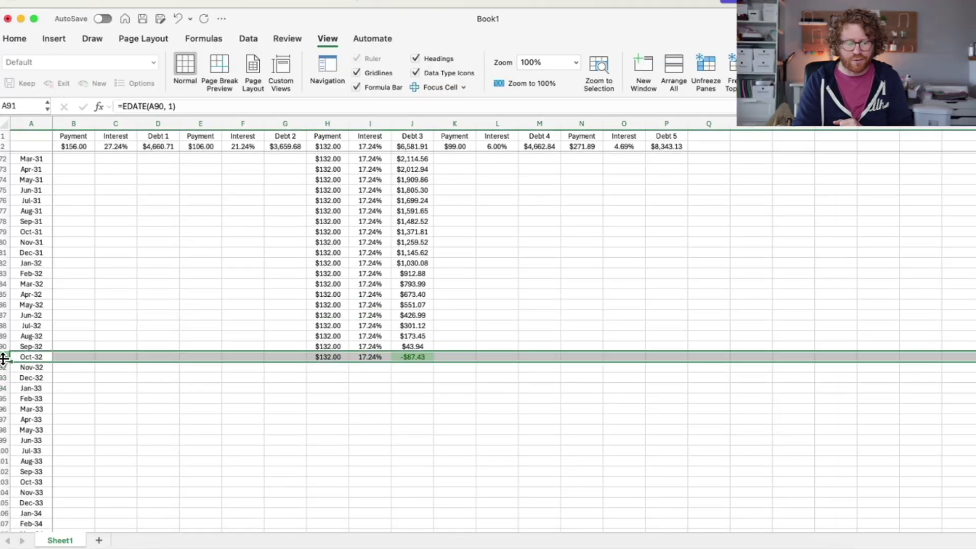
pyautogui.click(19, 41)
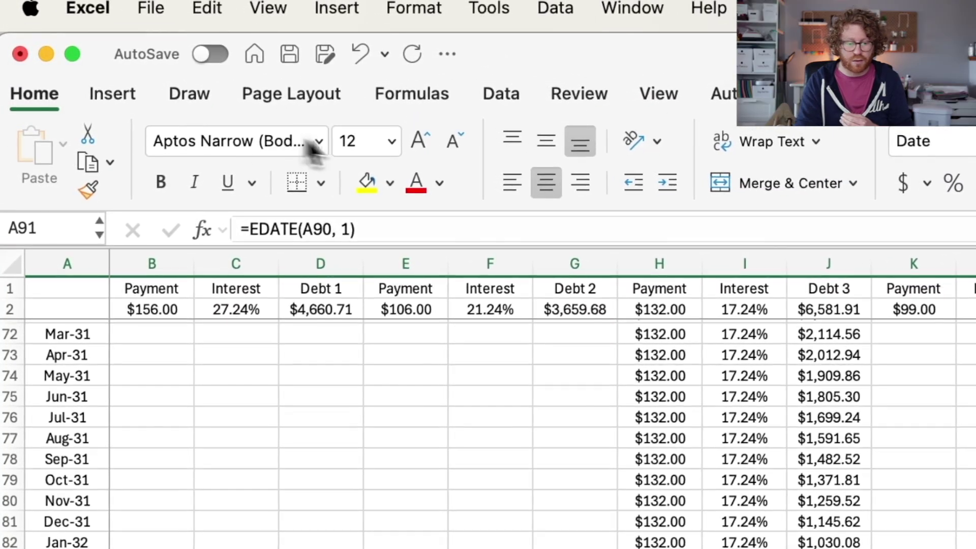
pyautogui.click(391, 186)
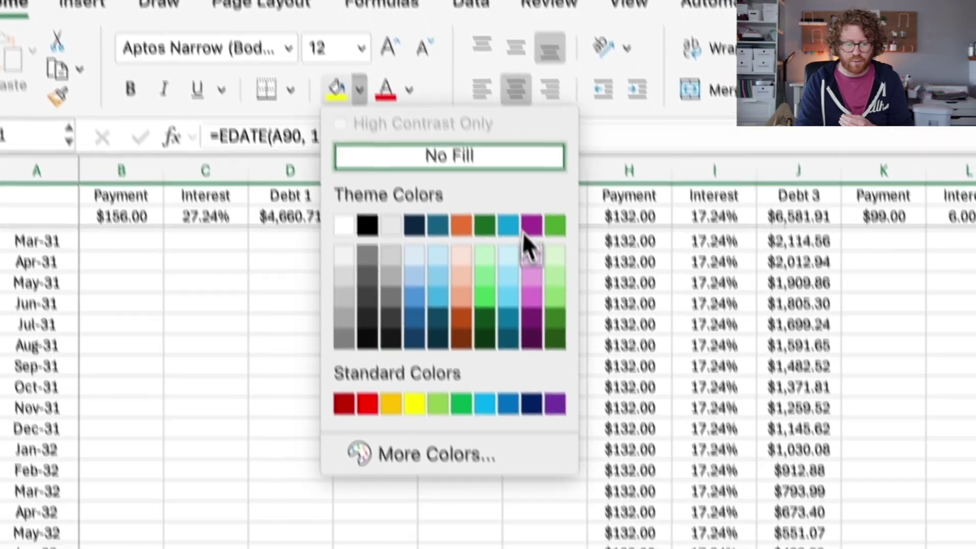
pyautogui.click(554, 281)
pyautogui.click(516, 442)
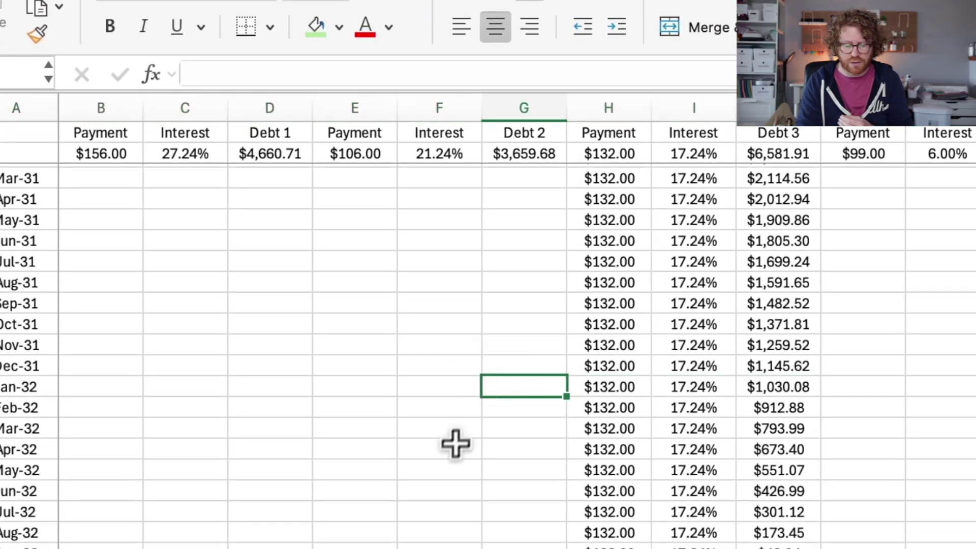
pyautogui.scroll(1, 456, 444)
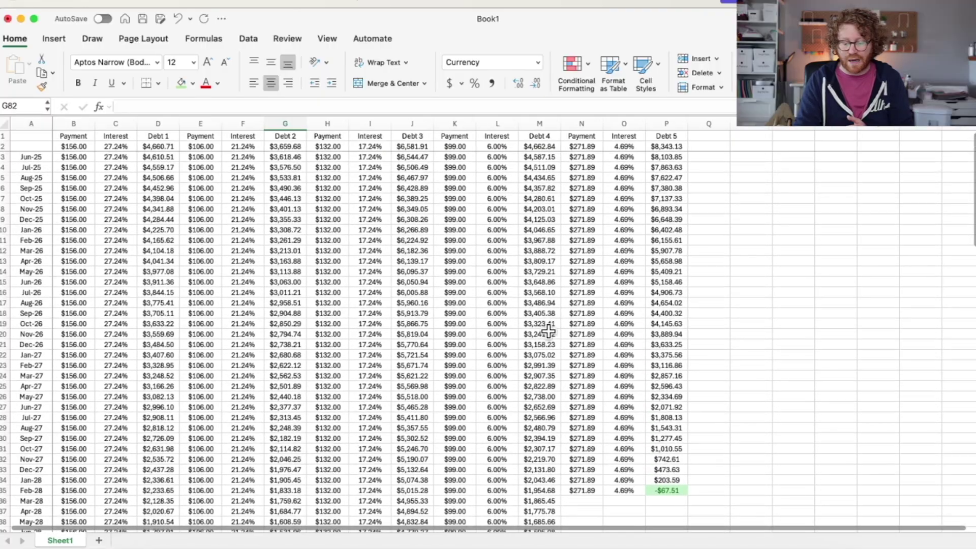
# Enter 427.89 as Debt 1's Mar-28 payment in B36 and copy it down through Sep-28.
pyautogui.scroll(-4, 600, 397)
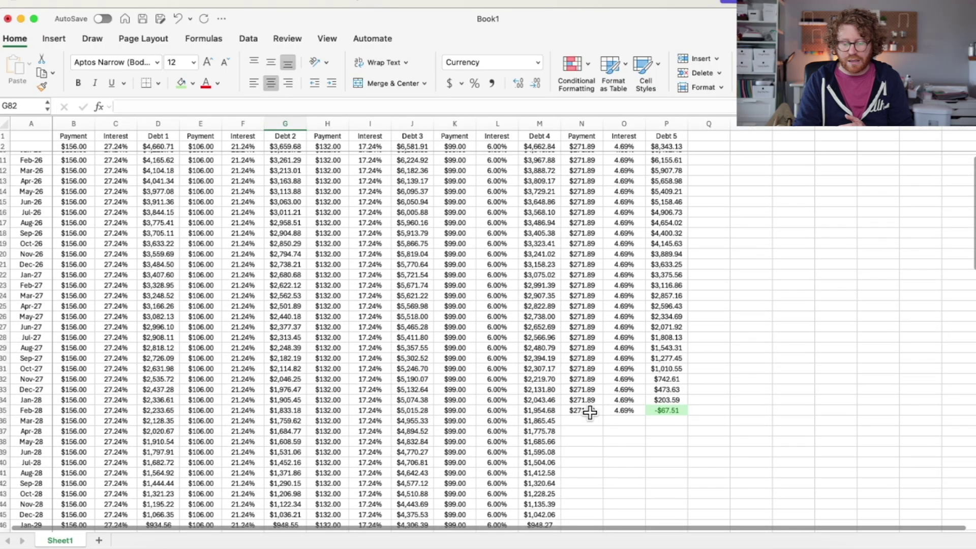
pyautogui.scroll(1, 84, 377)
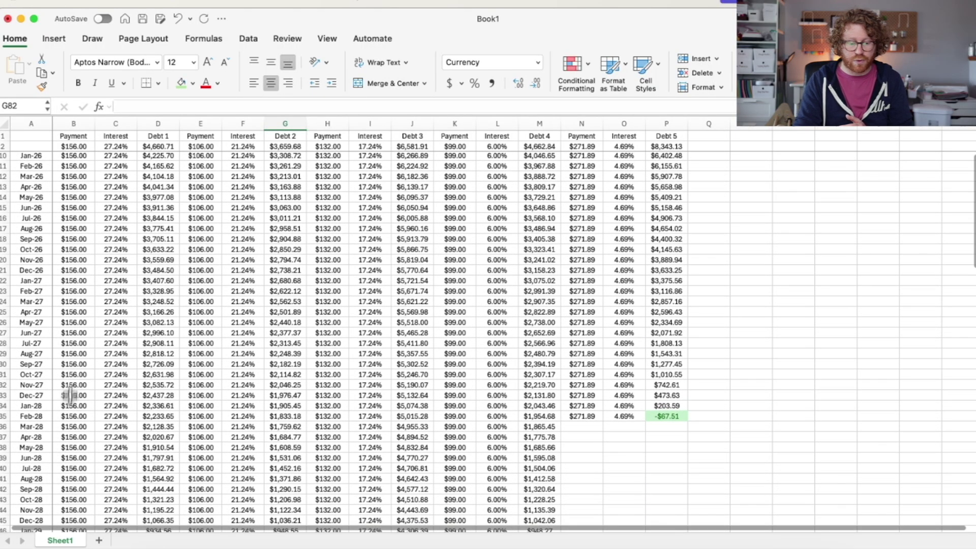
pyautogui.click(3, 427)
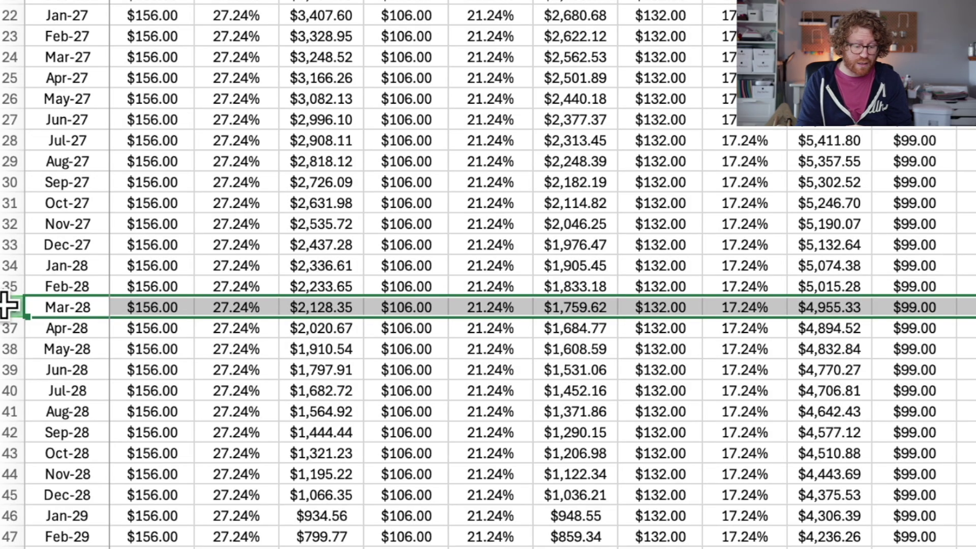
pyautogui.click(165, 310)
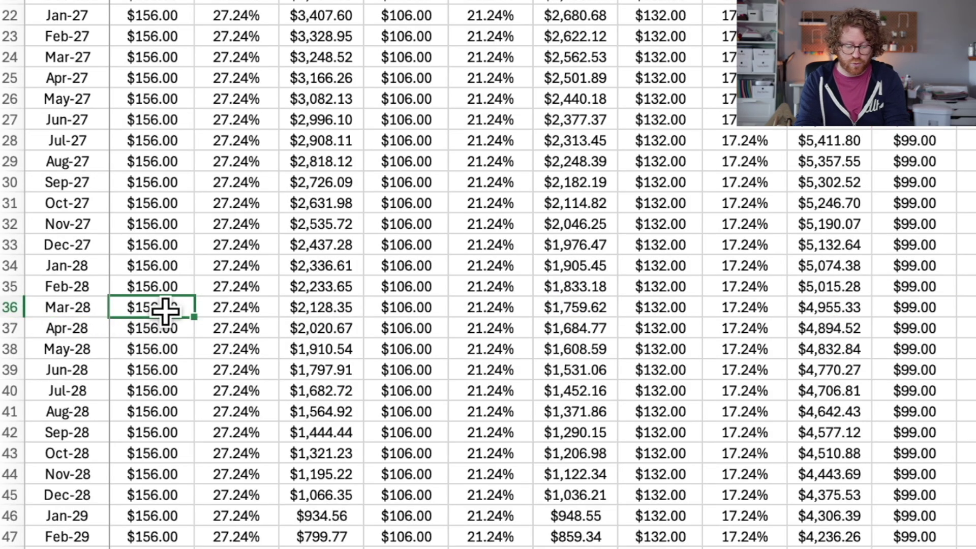
pyautogui.write('427.')
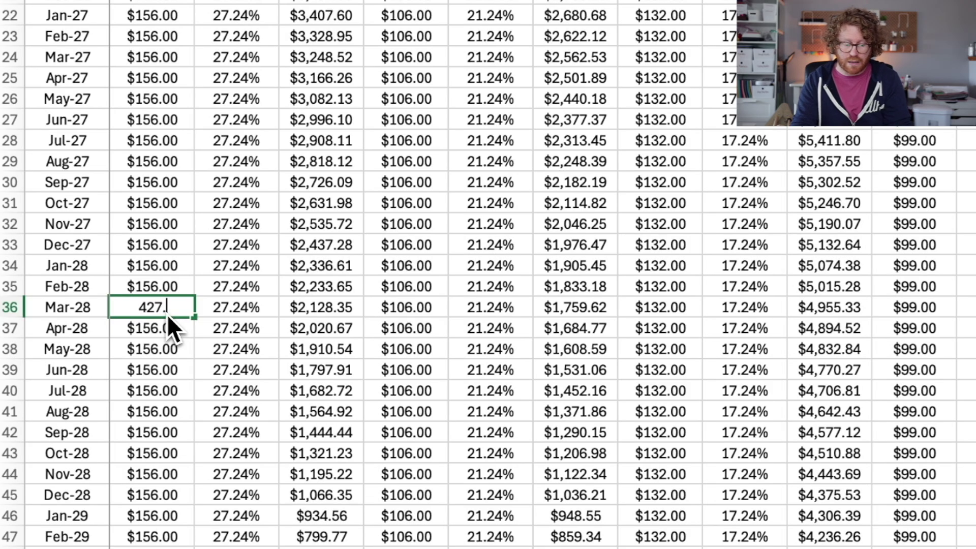
pyautogui.write('00')
pyautogui.press('Return')
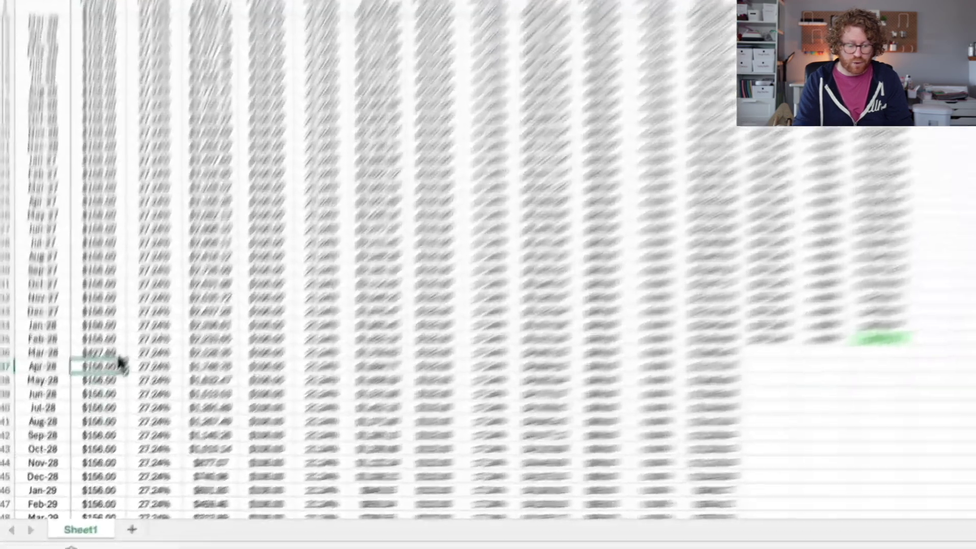
pyautogui.click(109, 354)
pyautogui.moveTo(127, 359); pyautogui.dragTo(125, 438)
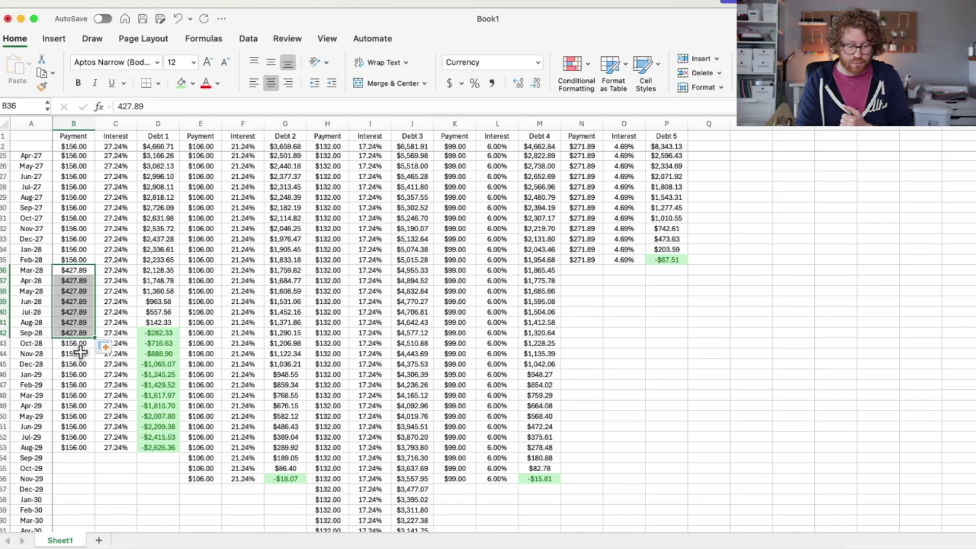
pyautogui.moveTo(76, 344); pyautogui.dragTo(160, 448)
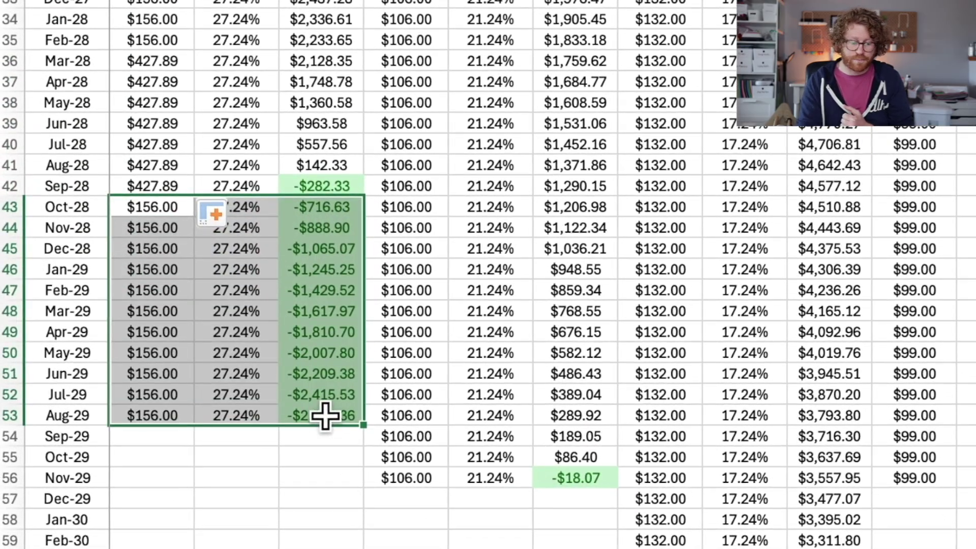
# Delete B43:D53, enter 533.89 in E43 filled through Jan-29, and clear Debt 2's later rows.
pyautogui.press('Delete')
pyautogui.click(290, 372)
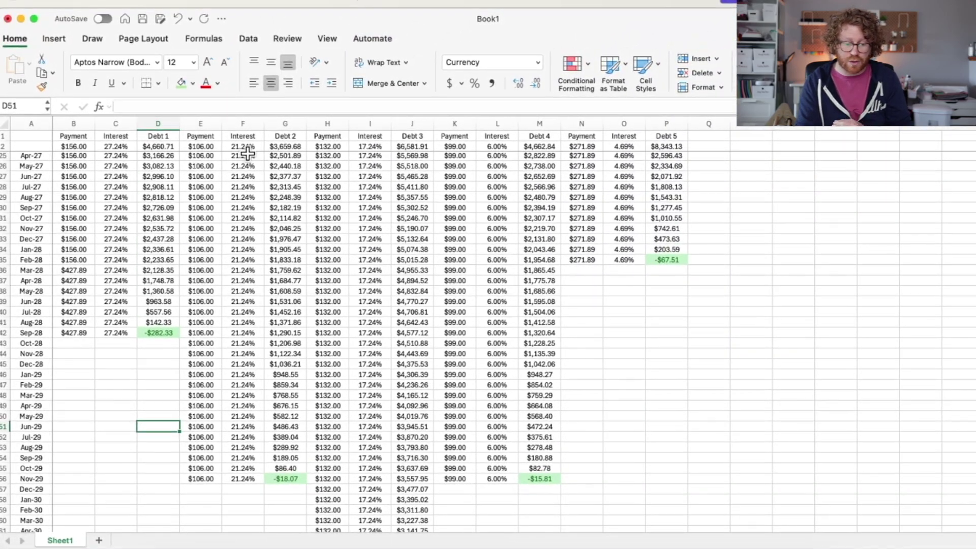
pyautogui.click(208, 344)
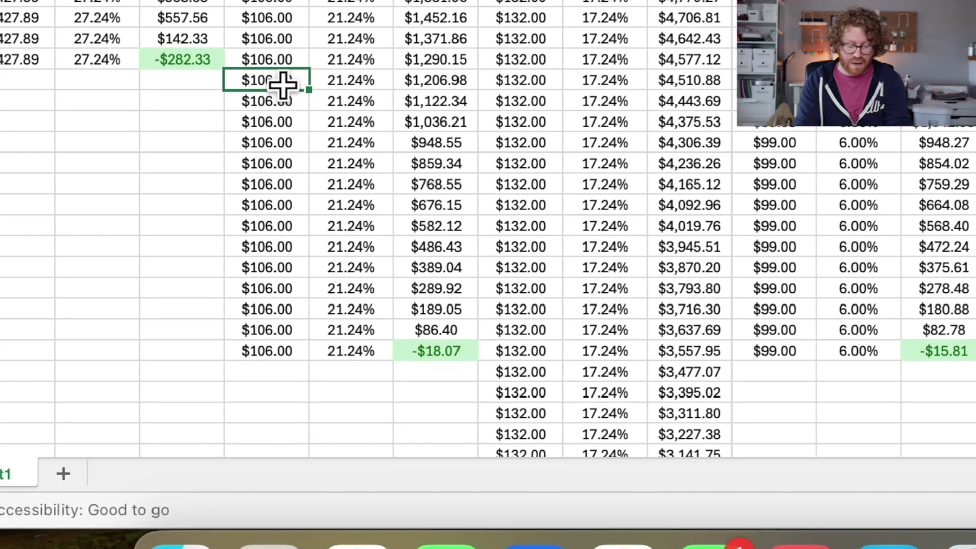
pyautogui.write('53')
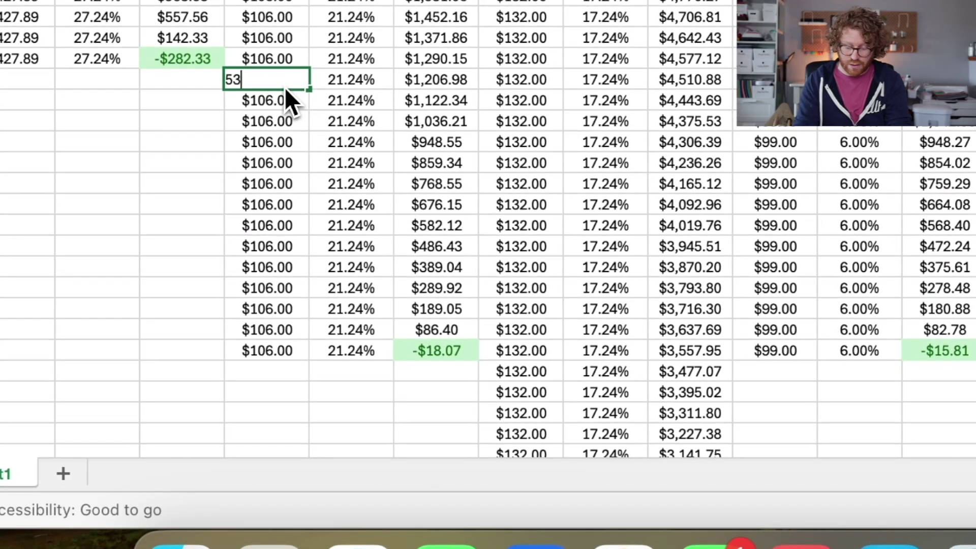
pyautogui.write('3.89')
pyautogui.press('Return')
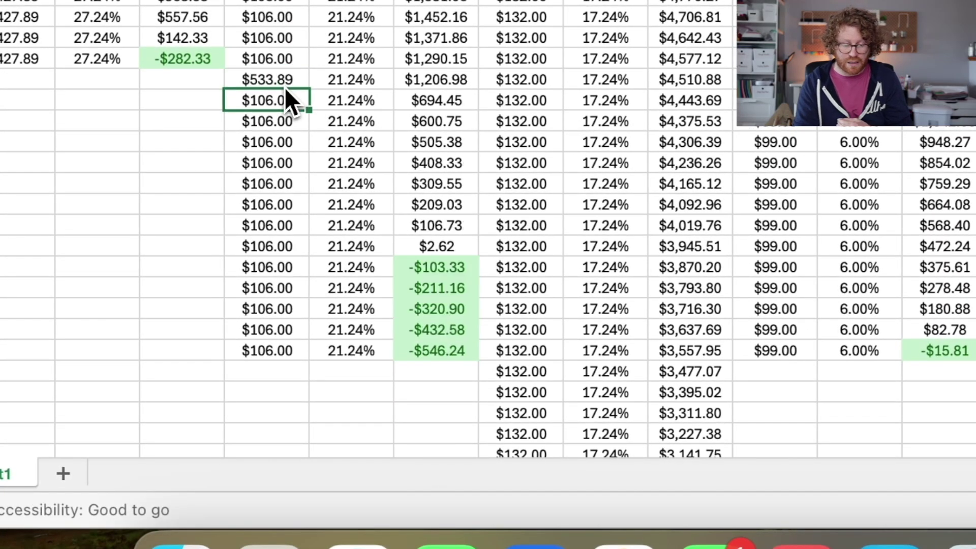
pyautogui.click(288, 80)
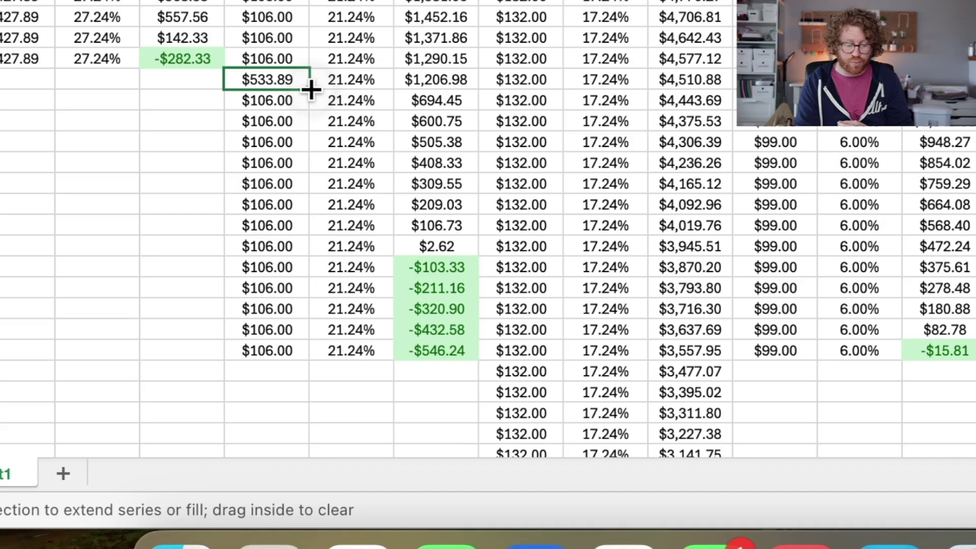
pyautogui.moveTo(310, 89); pyautogui.dragTo(410, 345)
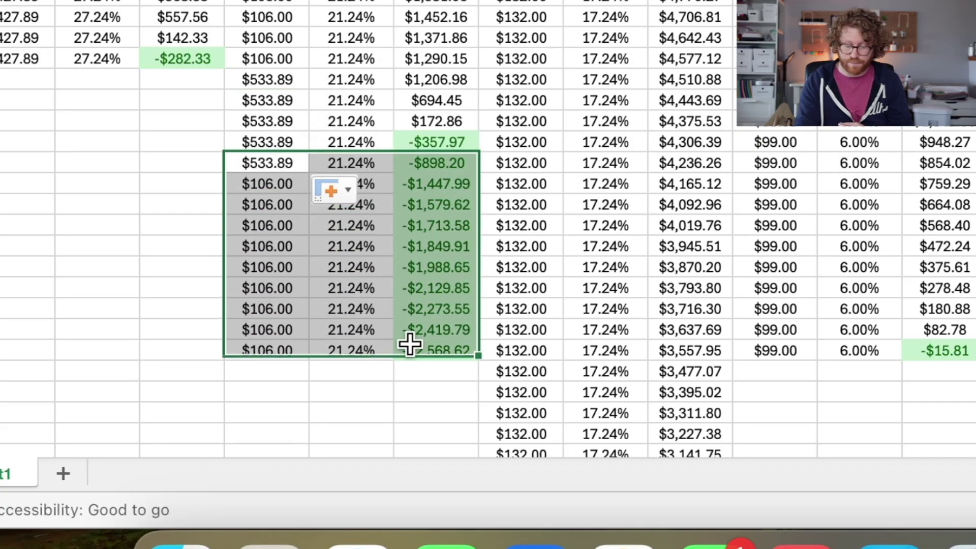
pyautogui.press('Delete')
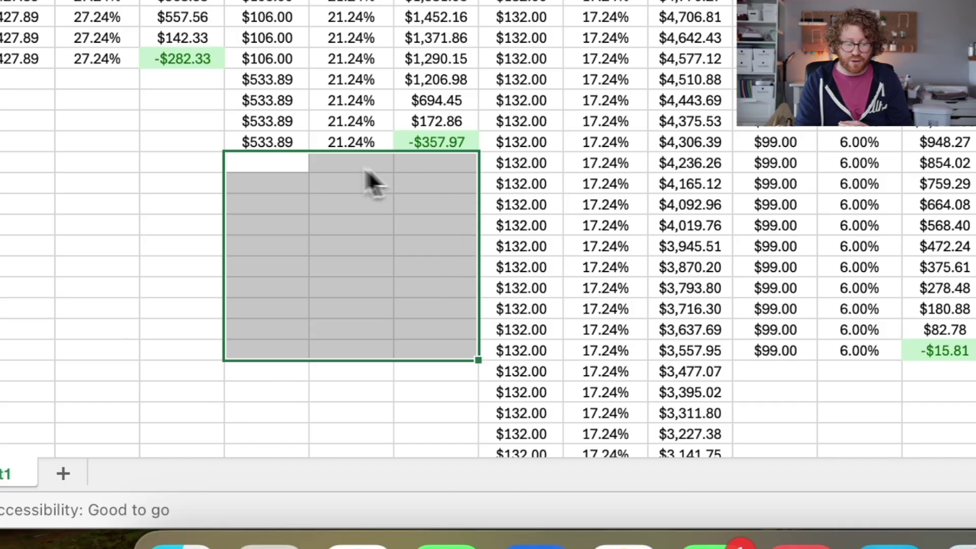
# Enter a $665.89 Debt 3 payment for Feb-29 and fill it down through Sep-29.
pyautogui.click(534, 167)
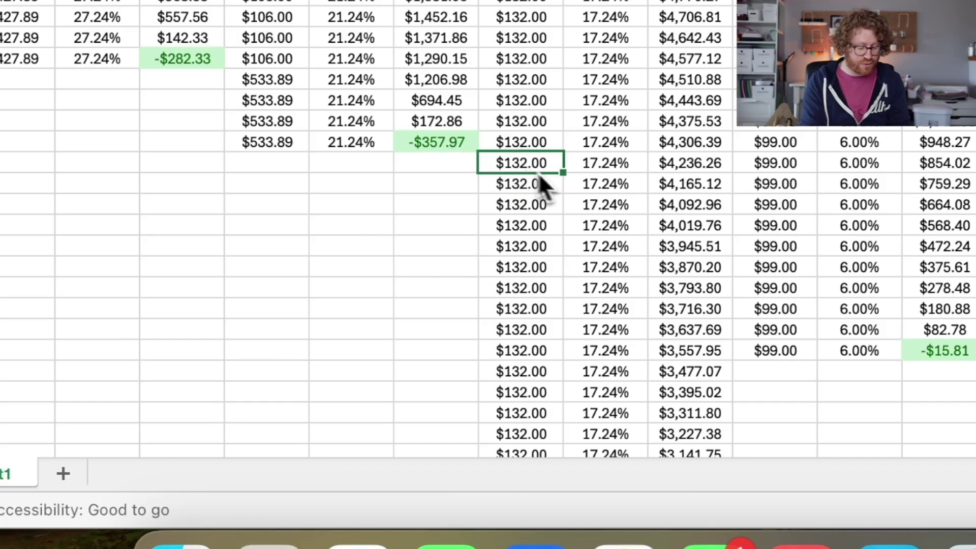
pyautogui.write('665.89')
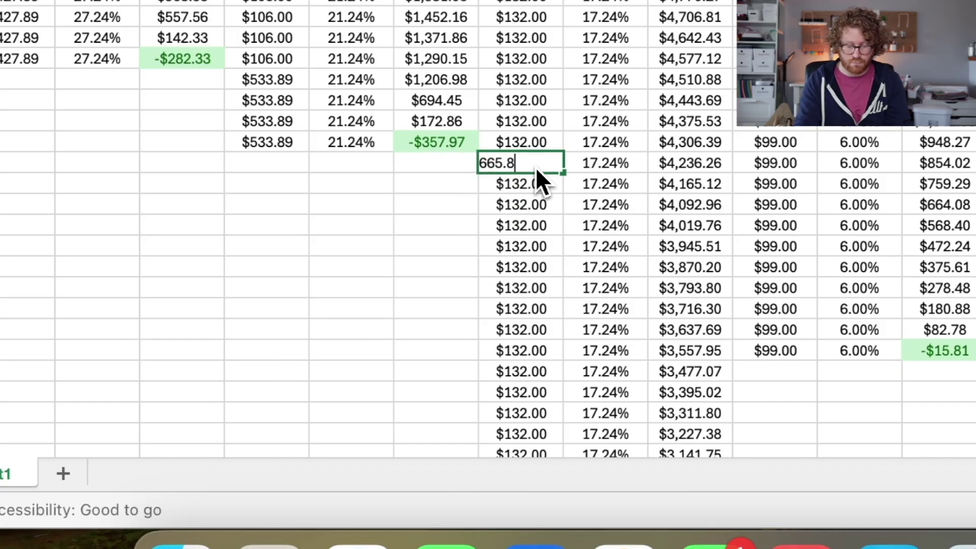
pyautogui.press('Return')
pyautogui.click(535, 167)
pyautogui.moveTo(563, 173); pyautogui.dragTo(361, 178)
# Enter a $764.89 Debt 4 payment for Oct-29 and fill it into Nov-29.
pyautogui.scroll(5, 361, 178)
pyautogui.scroll(3, 362, 178)
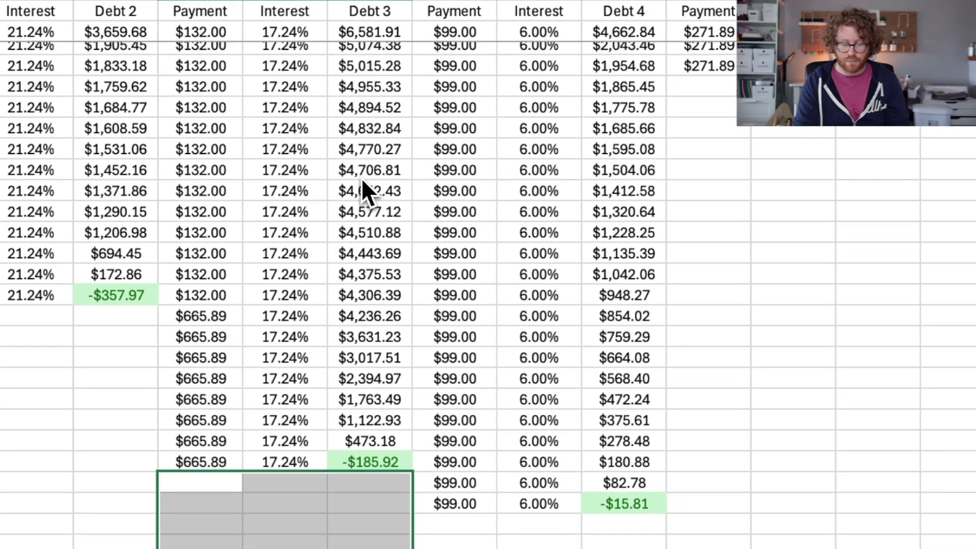
pyautogui.click(455, 483)
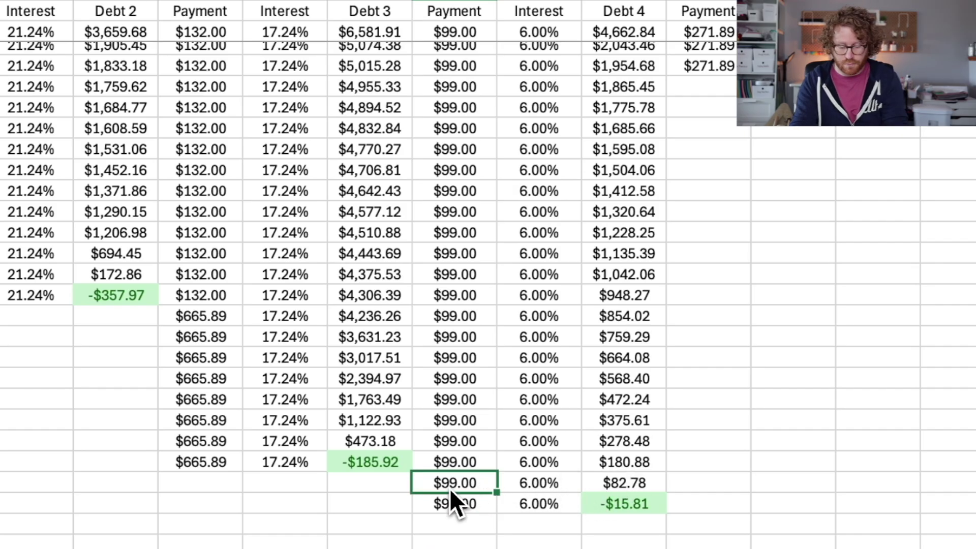
pyautogui.write('764.89')
pyautogui.press('Return')
pyautogui.scroll(-3, 450, 489)
pyautogui.moveTo(477, 411); pyautogui.dragTo(511, 431)
pyautogui.press('Escape')
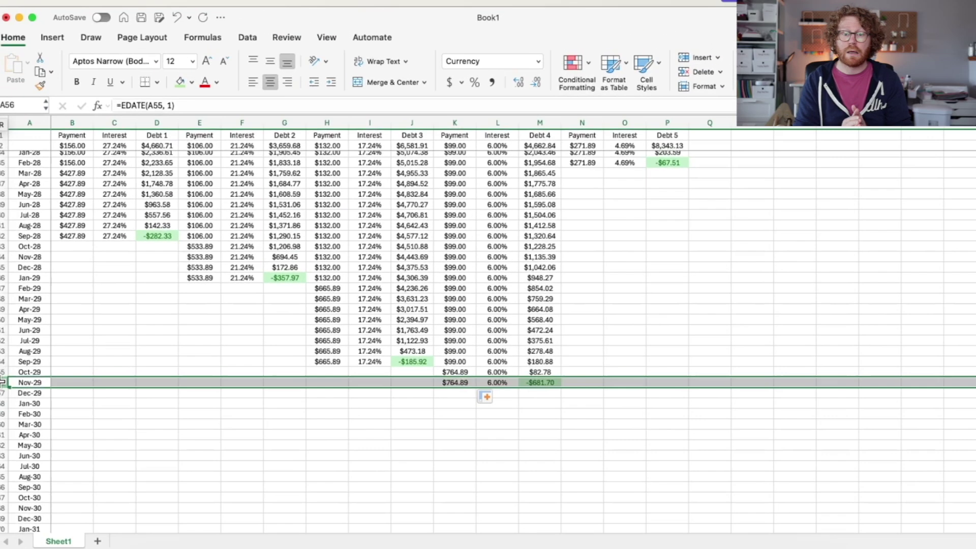
pyautogui.click(3, 381)
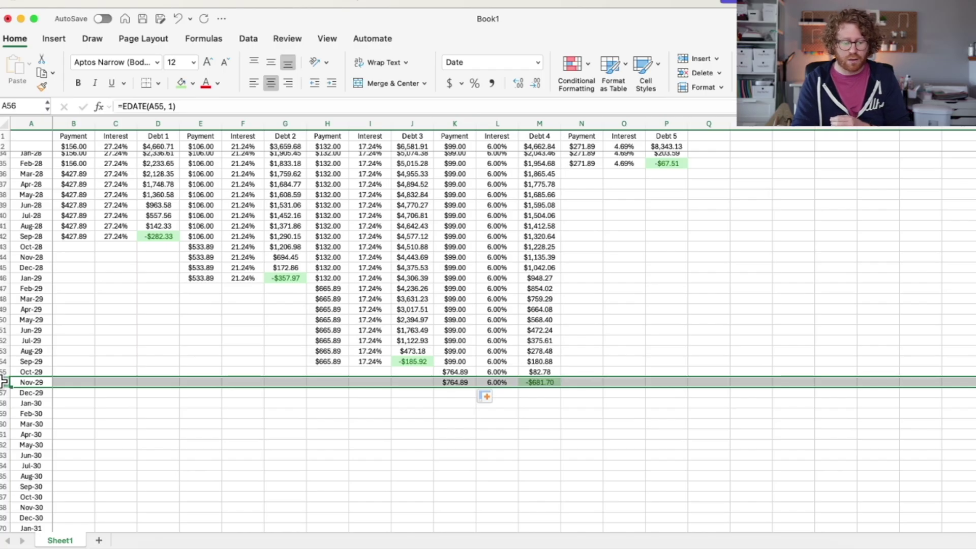
pyautogui.click(72, 422)
pyautogui.scroll(-9, 72, 422)
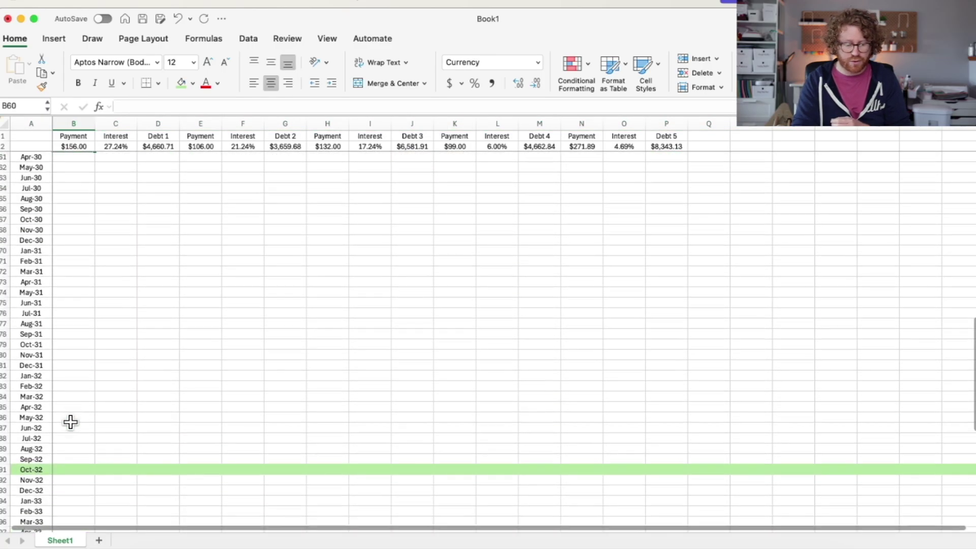
pyautogui.scroll(7, 71, 421)
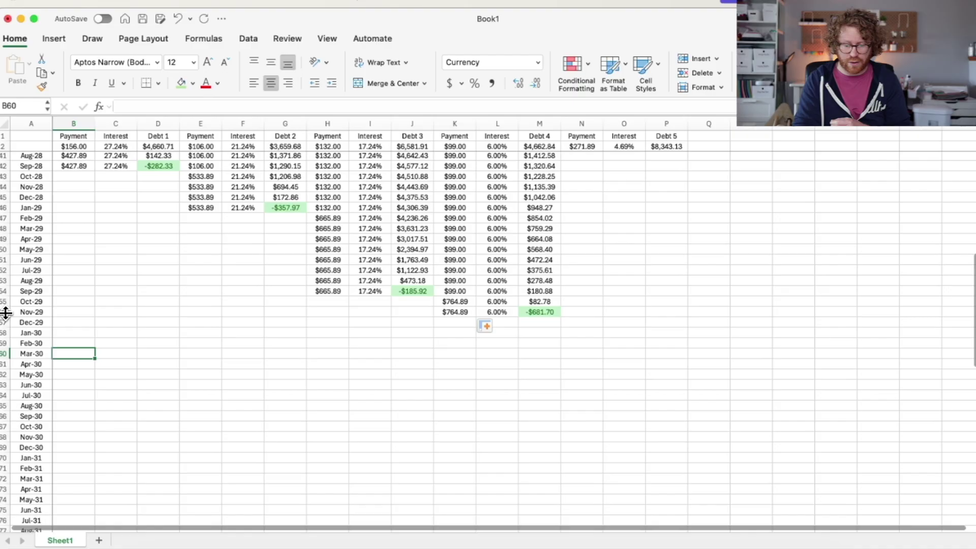
pyautogui.click(6, 312)
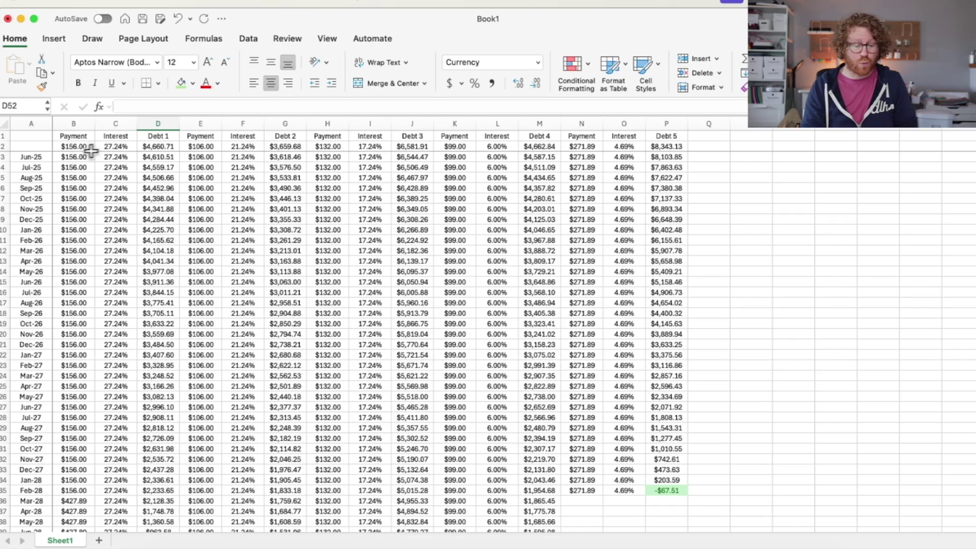
# Set Debt 1's Jul-25 payment to $256.00 and fill it down through Jul-27.
pyautogui.click(75, 178)
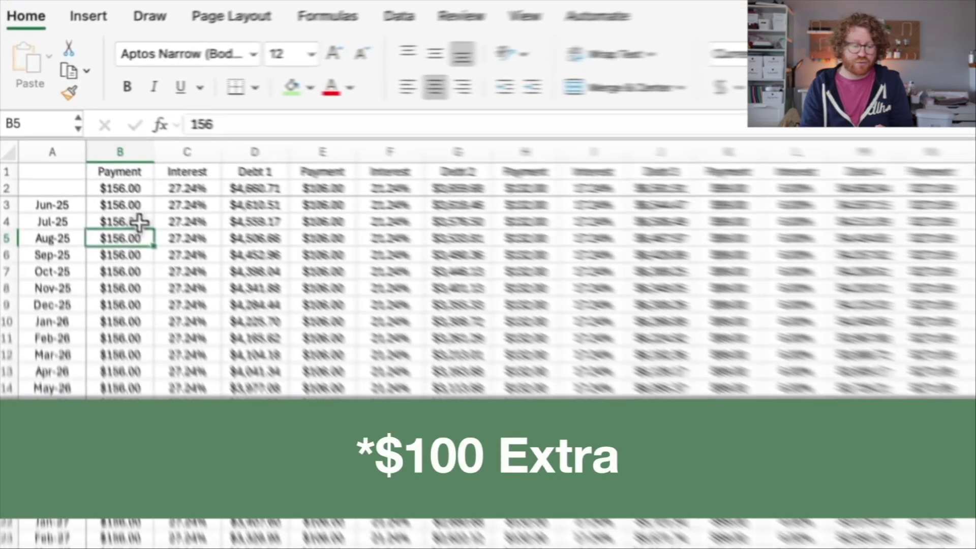
pyautogui.click(84, 167)
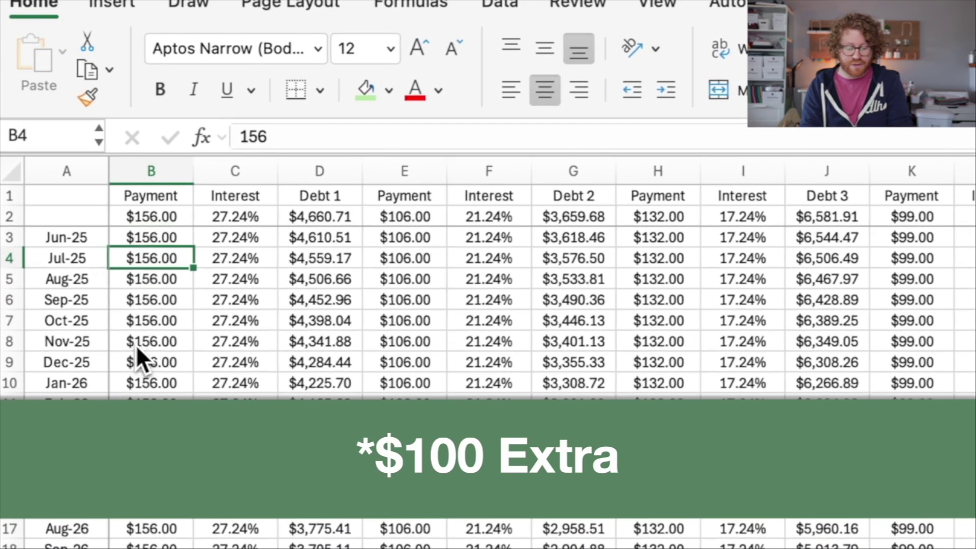
pyautogui.write('256')
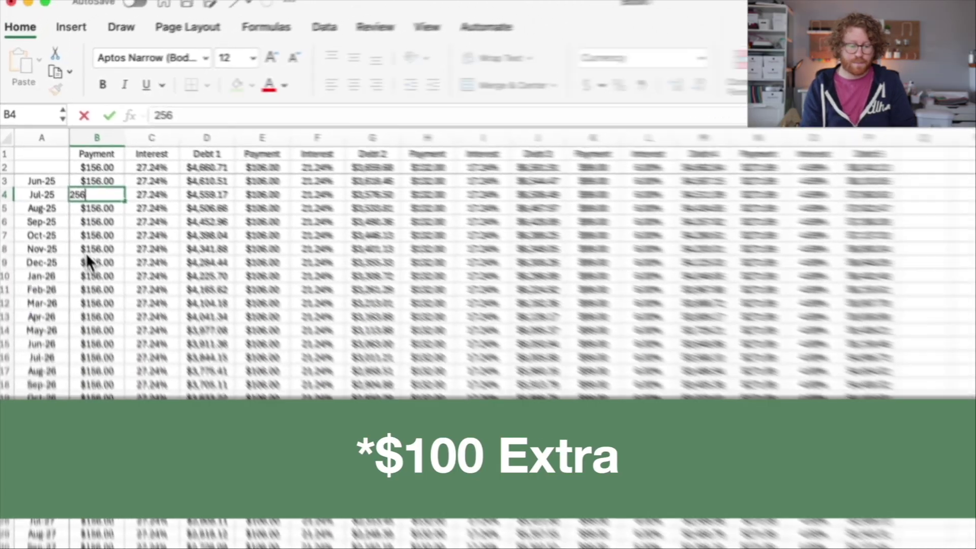
pyautogui.press('Return')
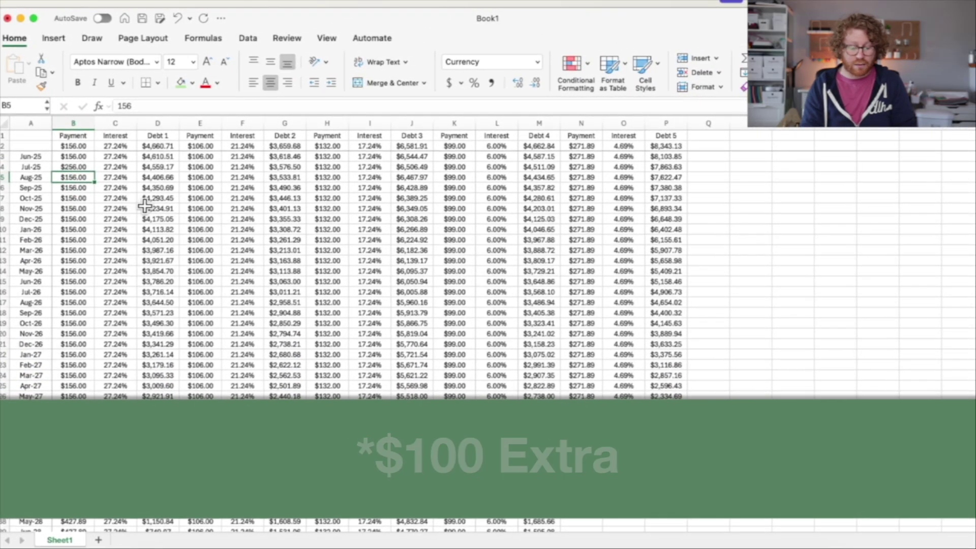
pyautogui.scroll(-5, 145, 205)
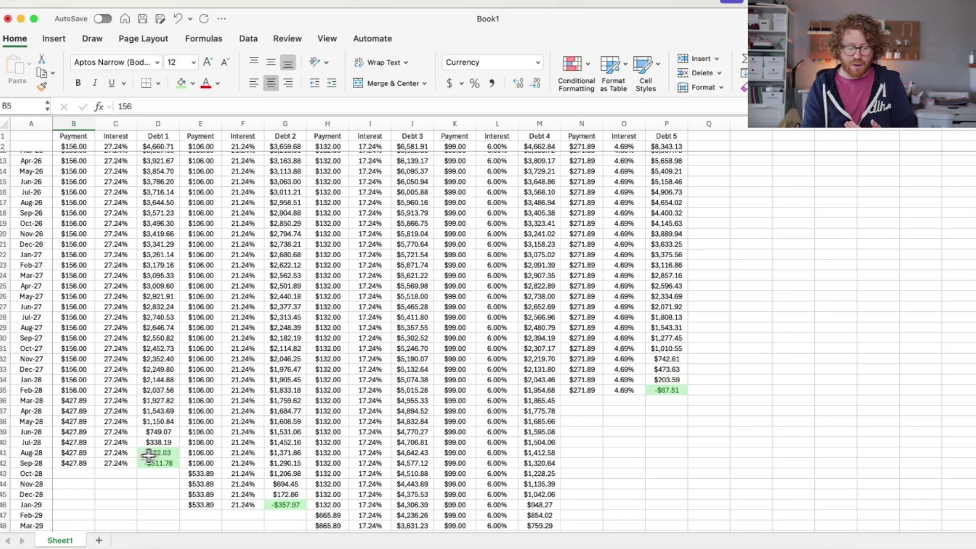
pyautogui.scroll(4, 108, 440)
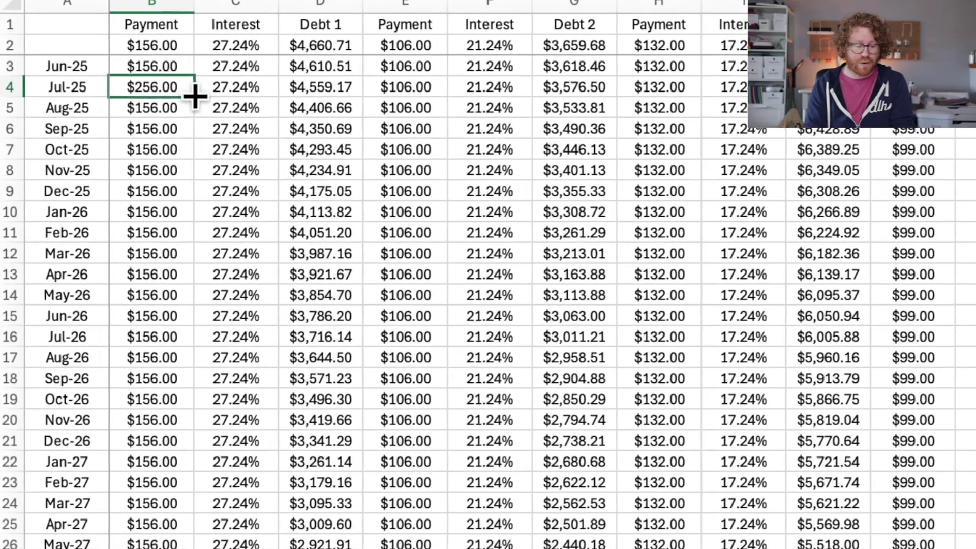
pyautogui.moveTo(195, 96); pyautogui.dragTo(195, 475)
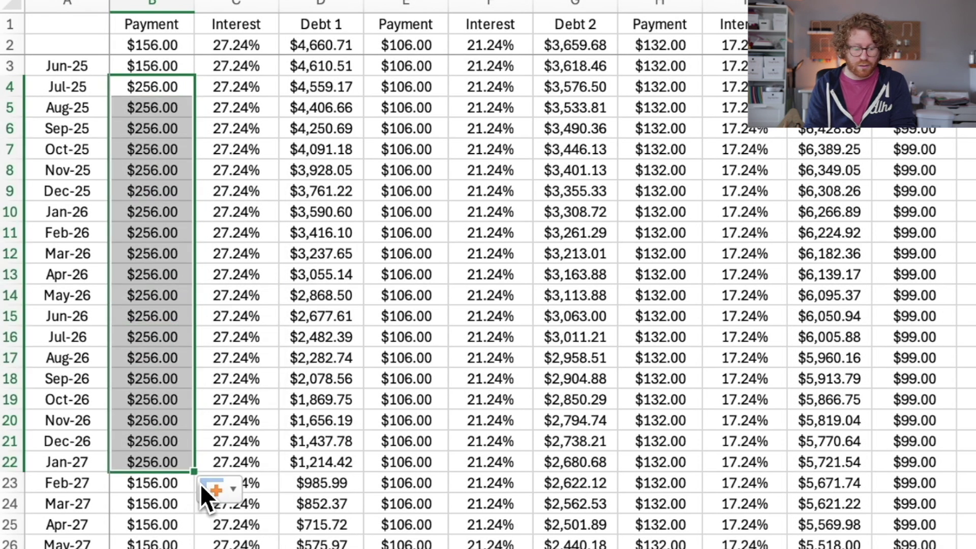
pyautogui.scroll(-4, 196, 534)
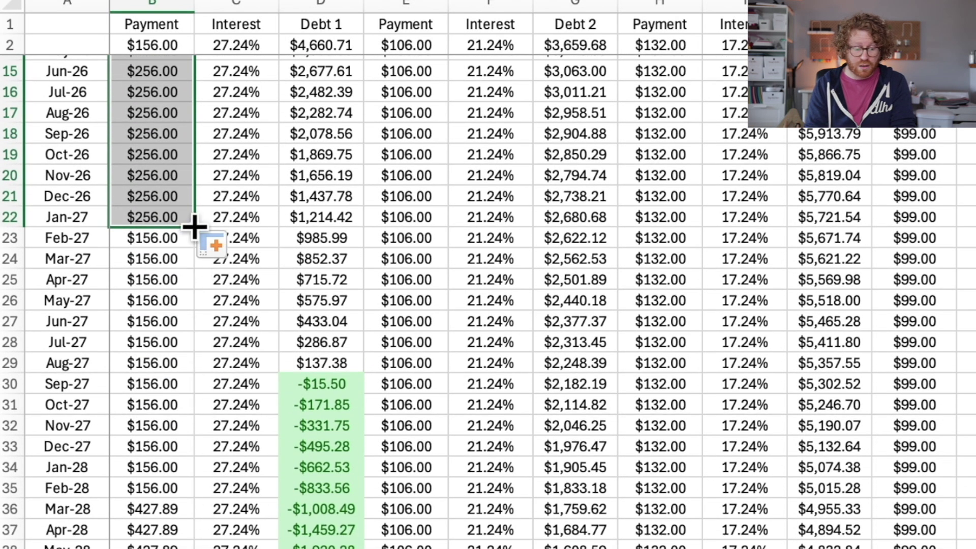
pyautogui.moveTo(193, 227); pyautogui.dragTo(194, 354)
pyautogui.click(181, 365)
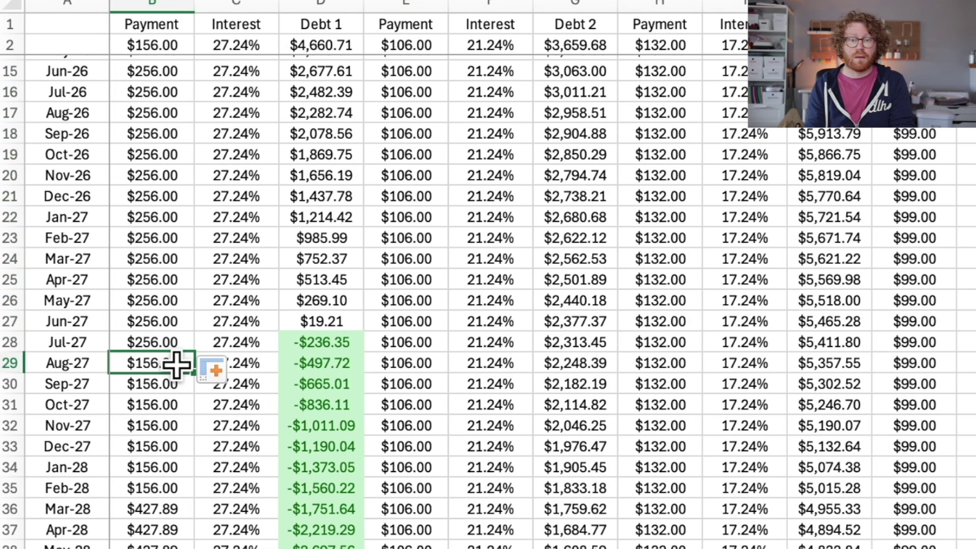